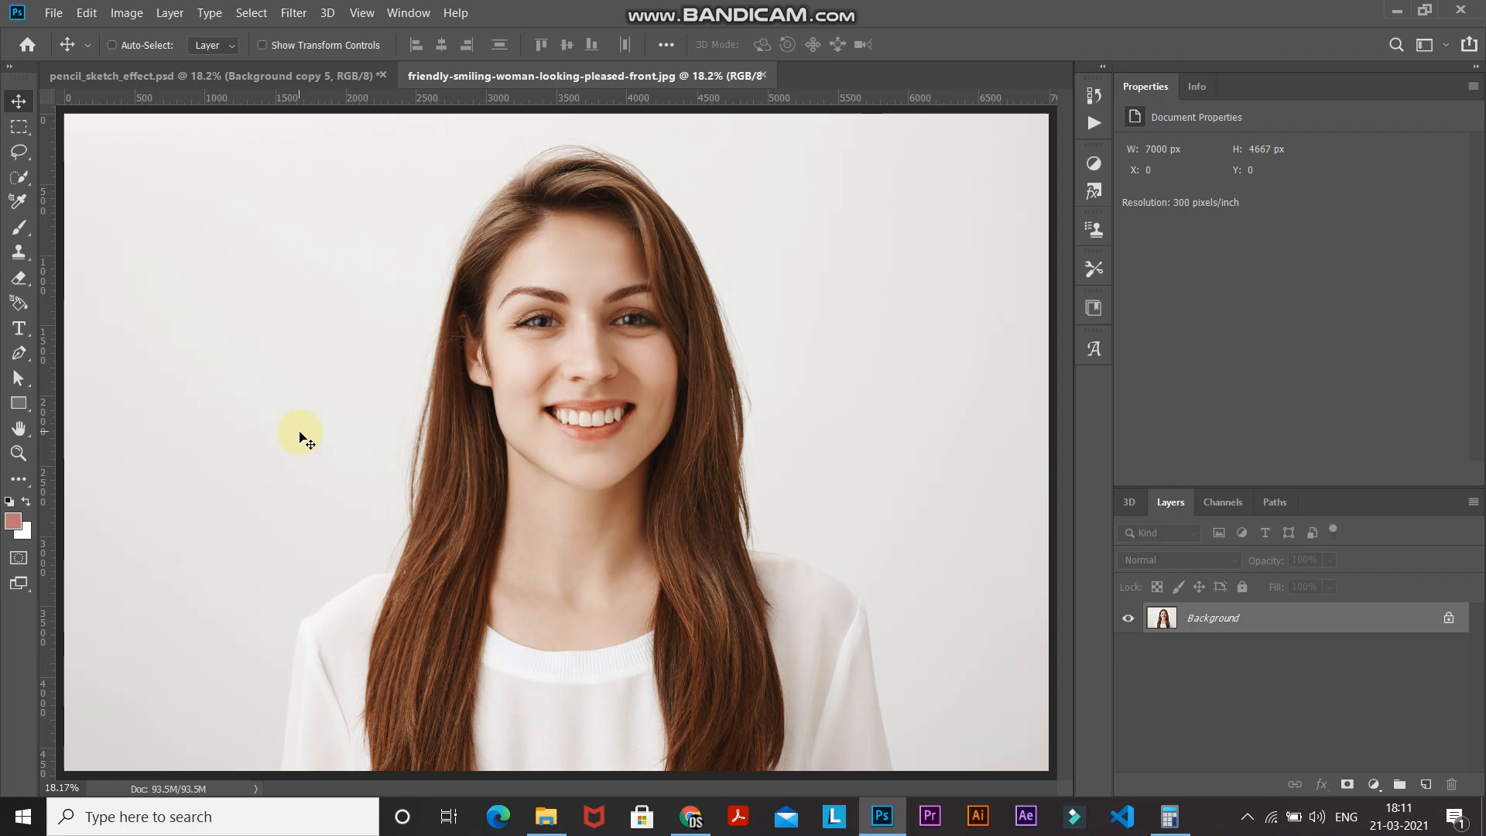
- Check the portrait's pixel dimensions and resolution in the Image Size settings without altering them
click(124, 13)
click(150, 154)
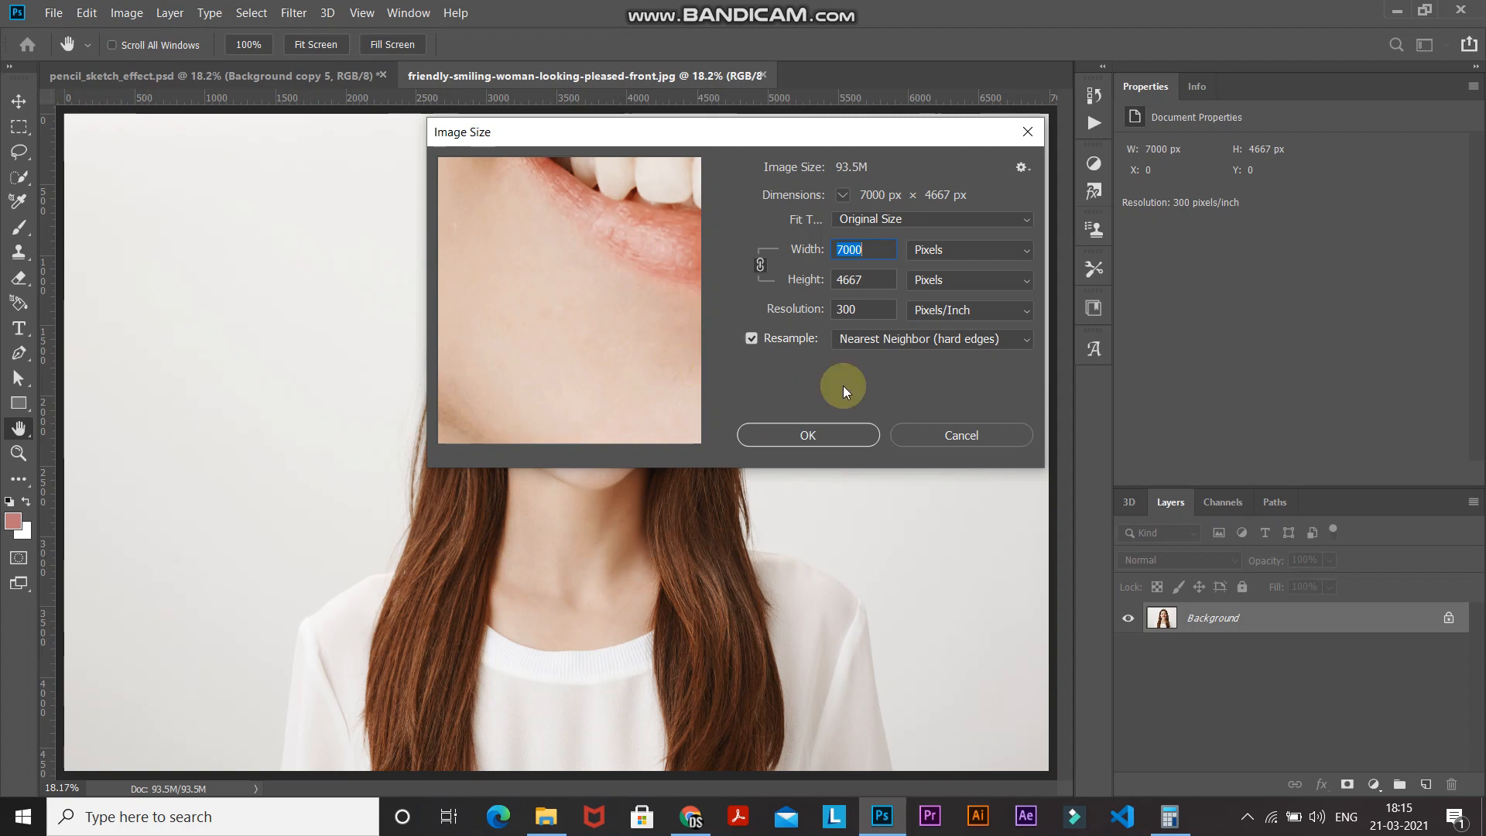
click(917, 431)
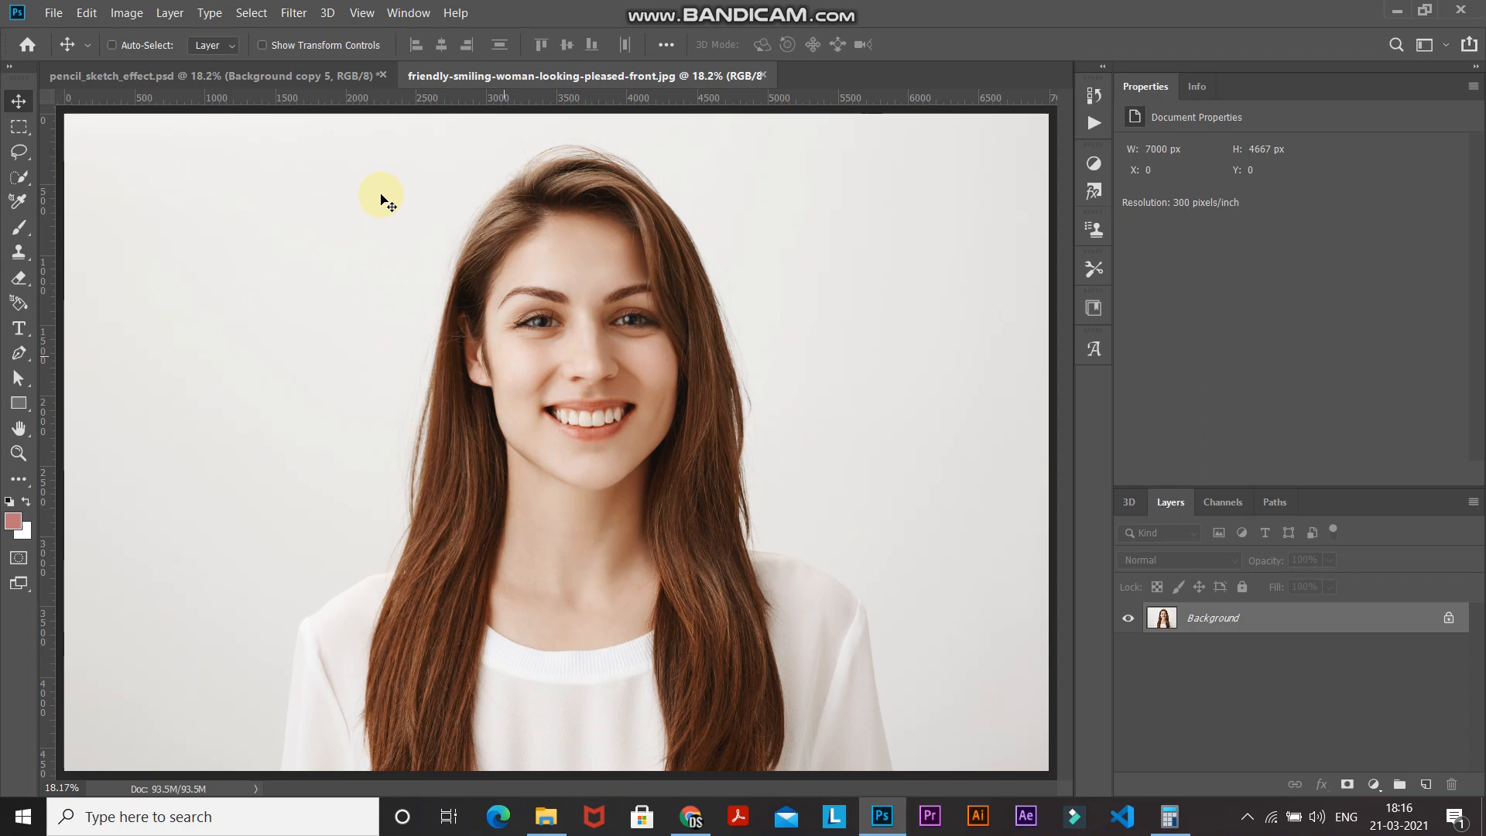
- Select the whole woman, including her hair and shirt, with the Quick Selection tool at a brush size of 250
click(19, 176)
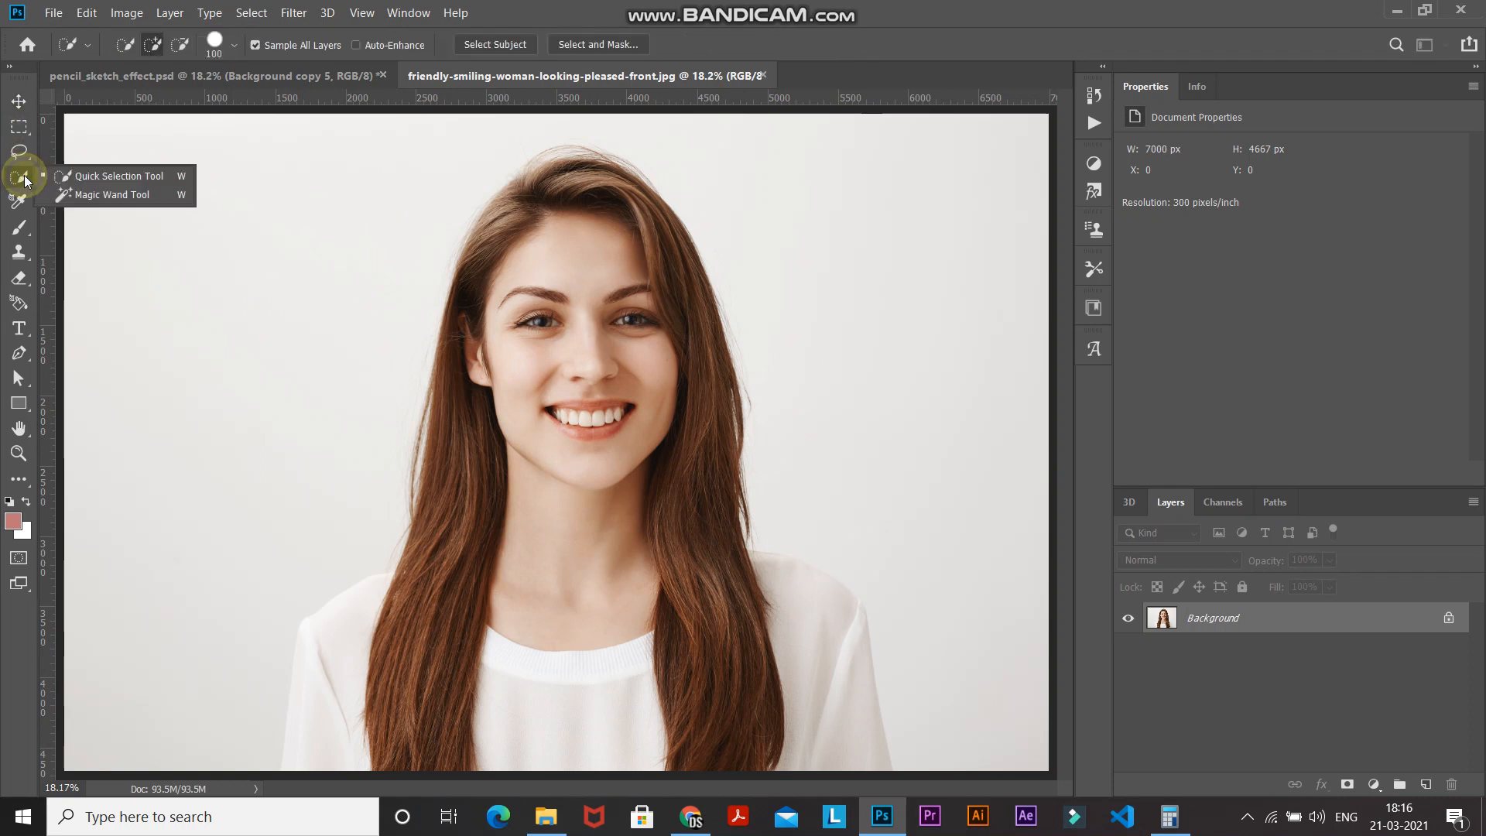
click(67, 178)
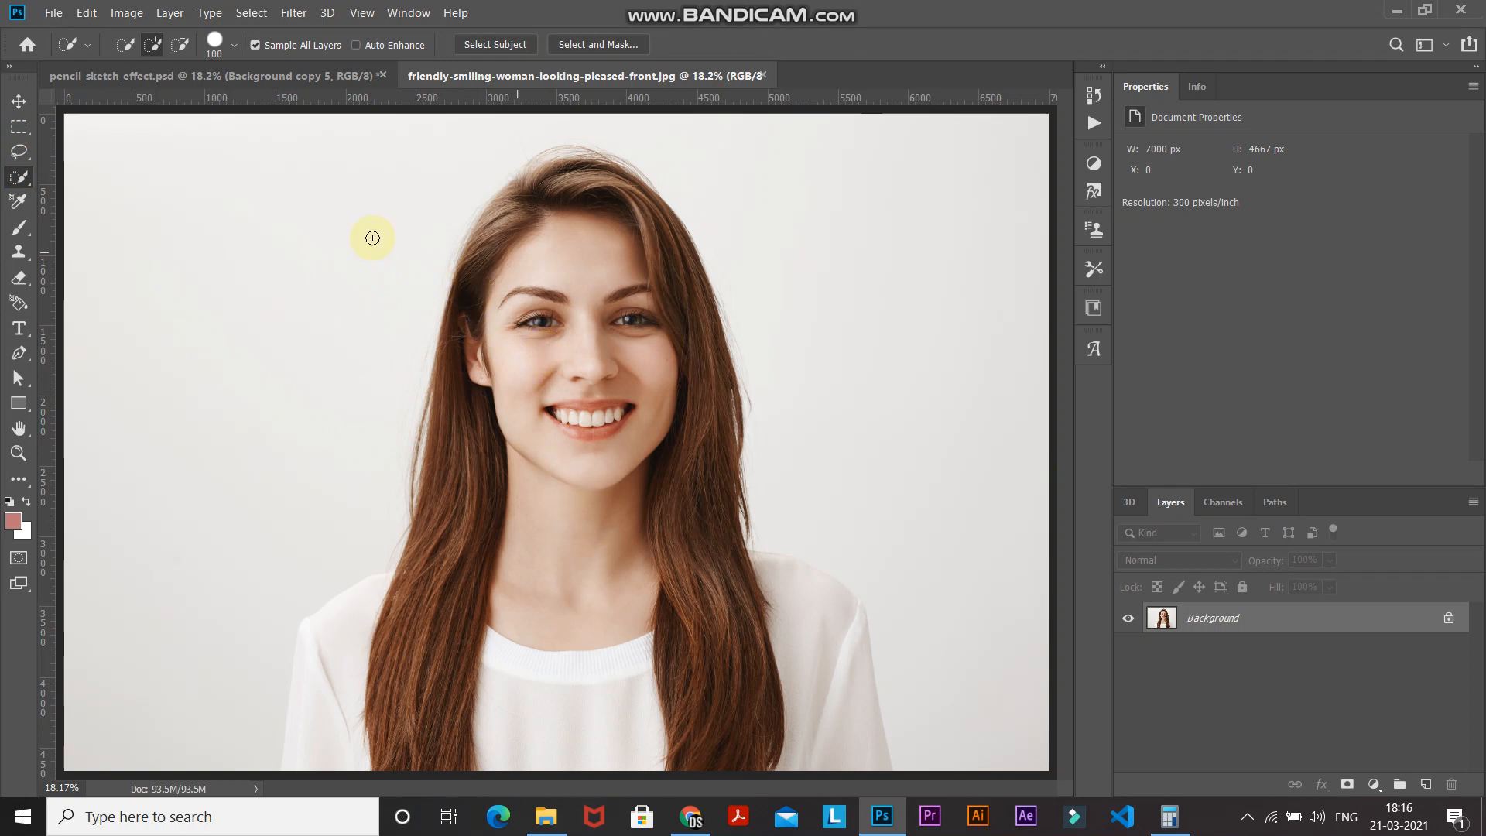
key(bracketright)
key(bracketright)
key(bracketright)
key(bracketright)
key(bracketright)
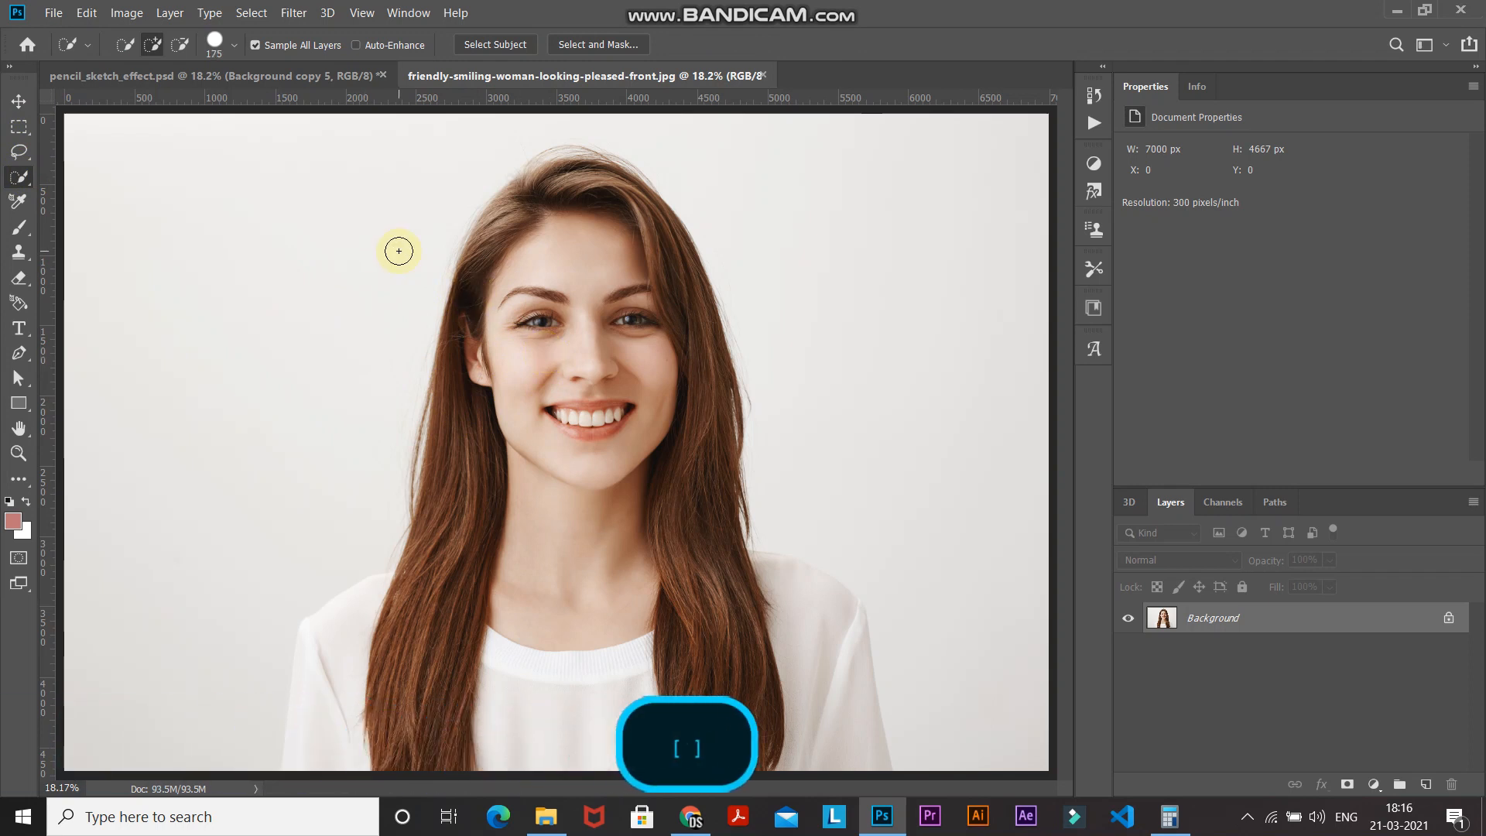
key(bracketright)
key(bracketleft)
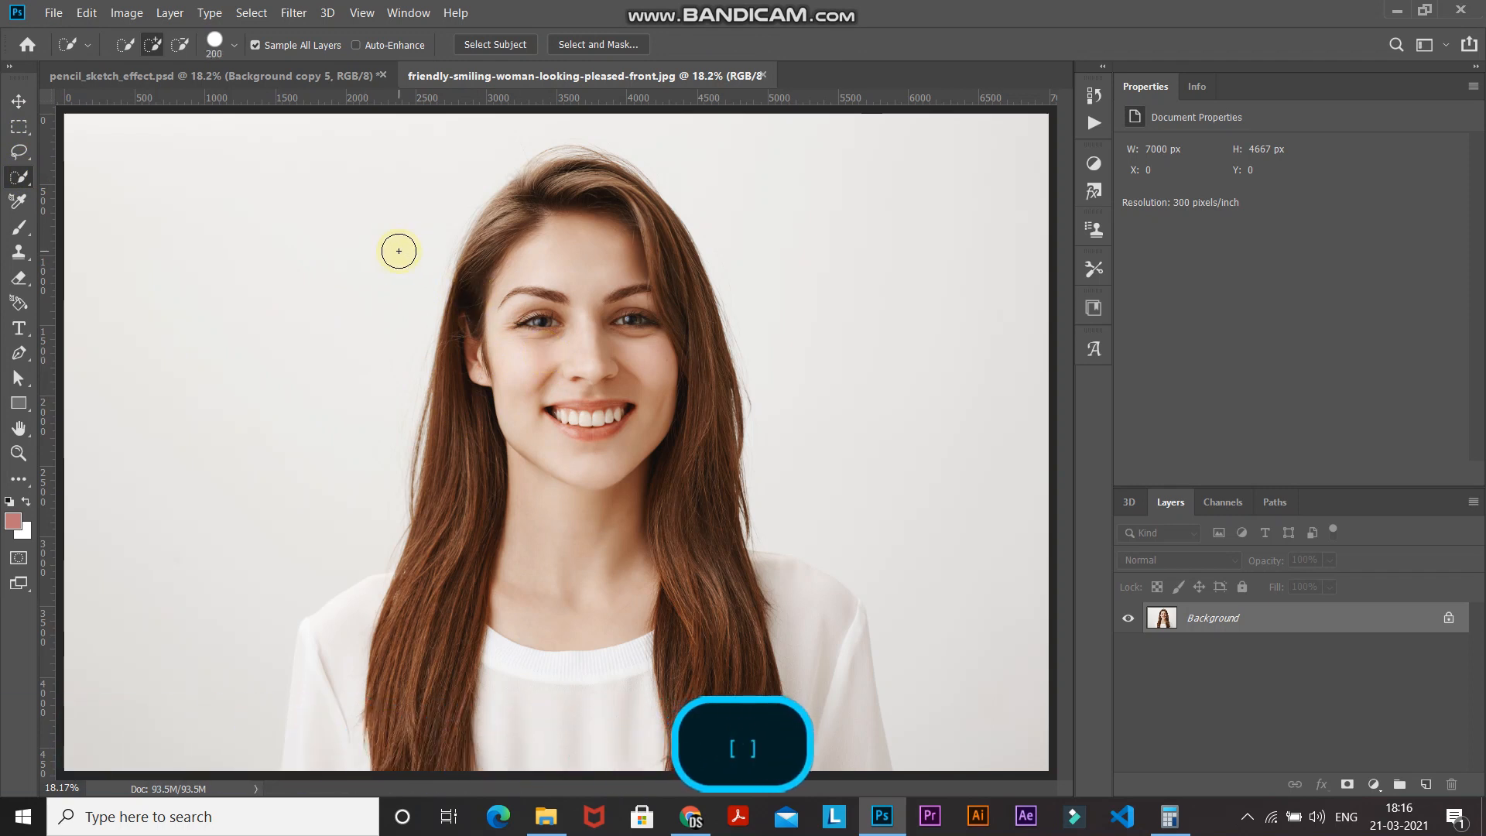
mouse_move(491, 248)
mouse_down()
mouse_move(448, 591)
mouse_move(811, 623)
mouse_up()
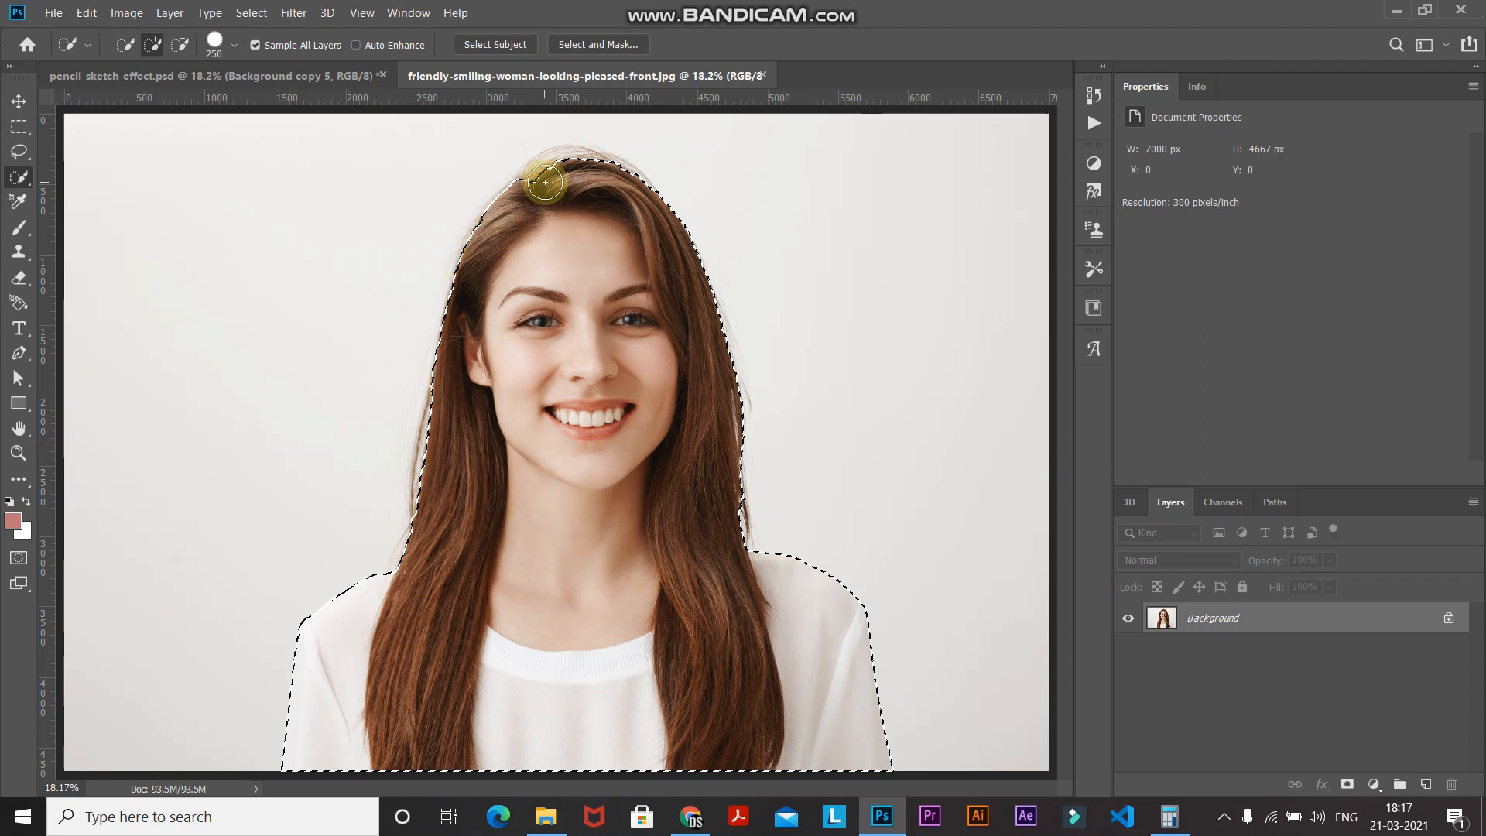
- Refine the selection in Select and Mask with the On Black view, brushing around the hair outline with the Refine Edge Brush
click(579, 46)
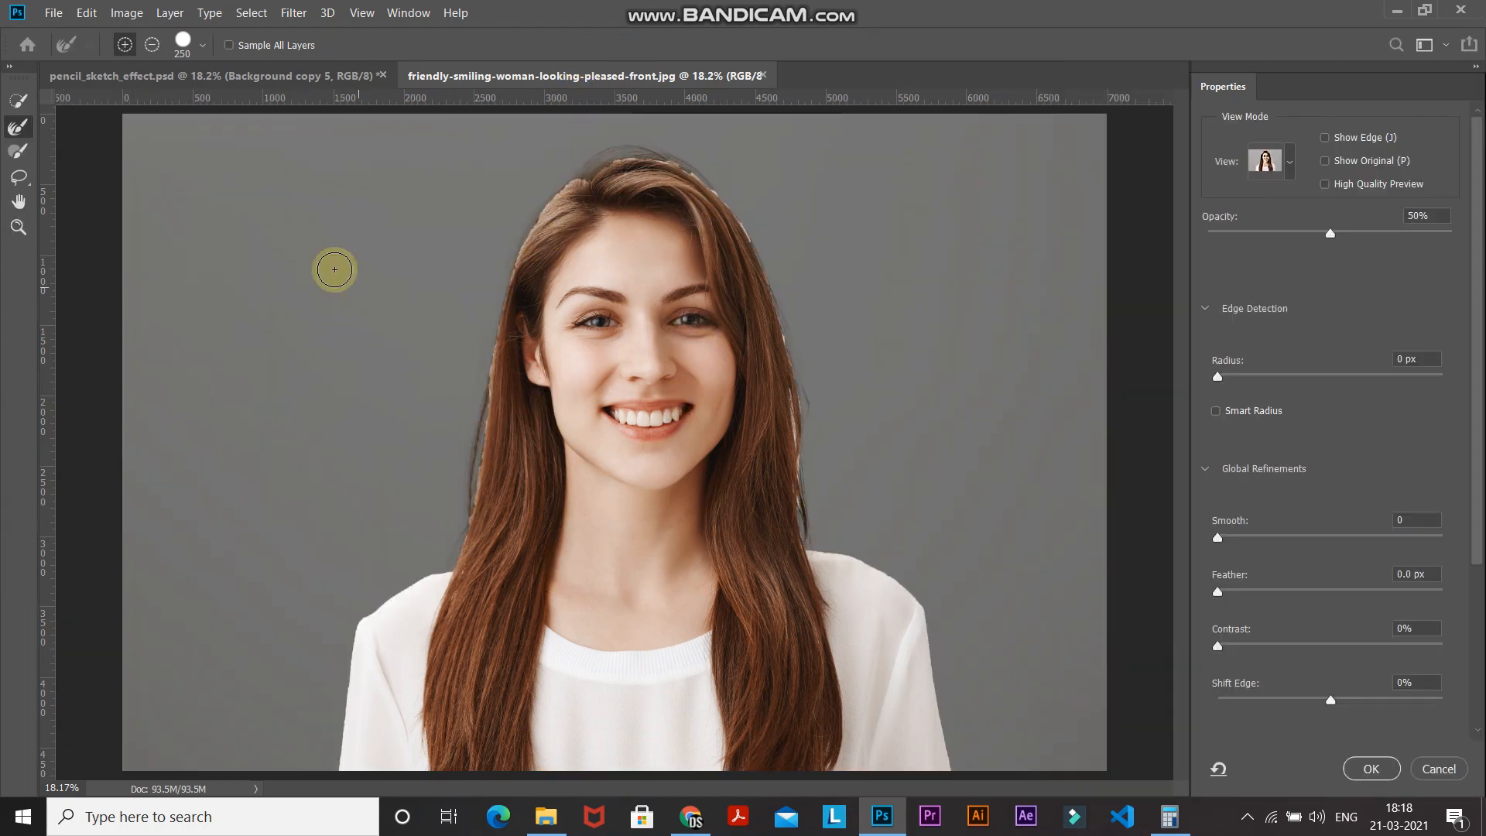
click(15, 132)
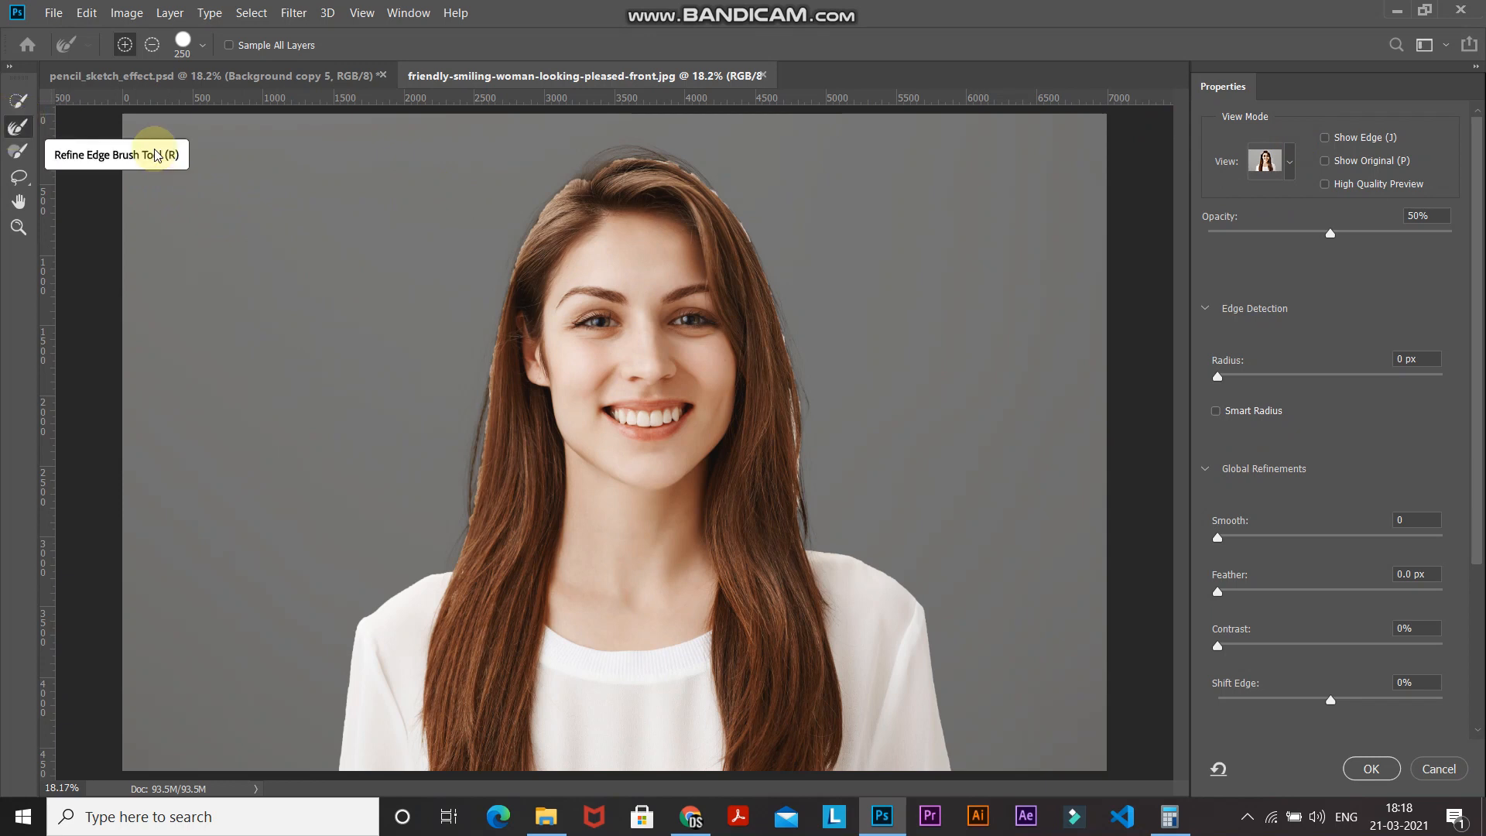
click(1290, 166)
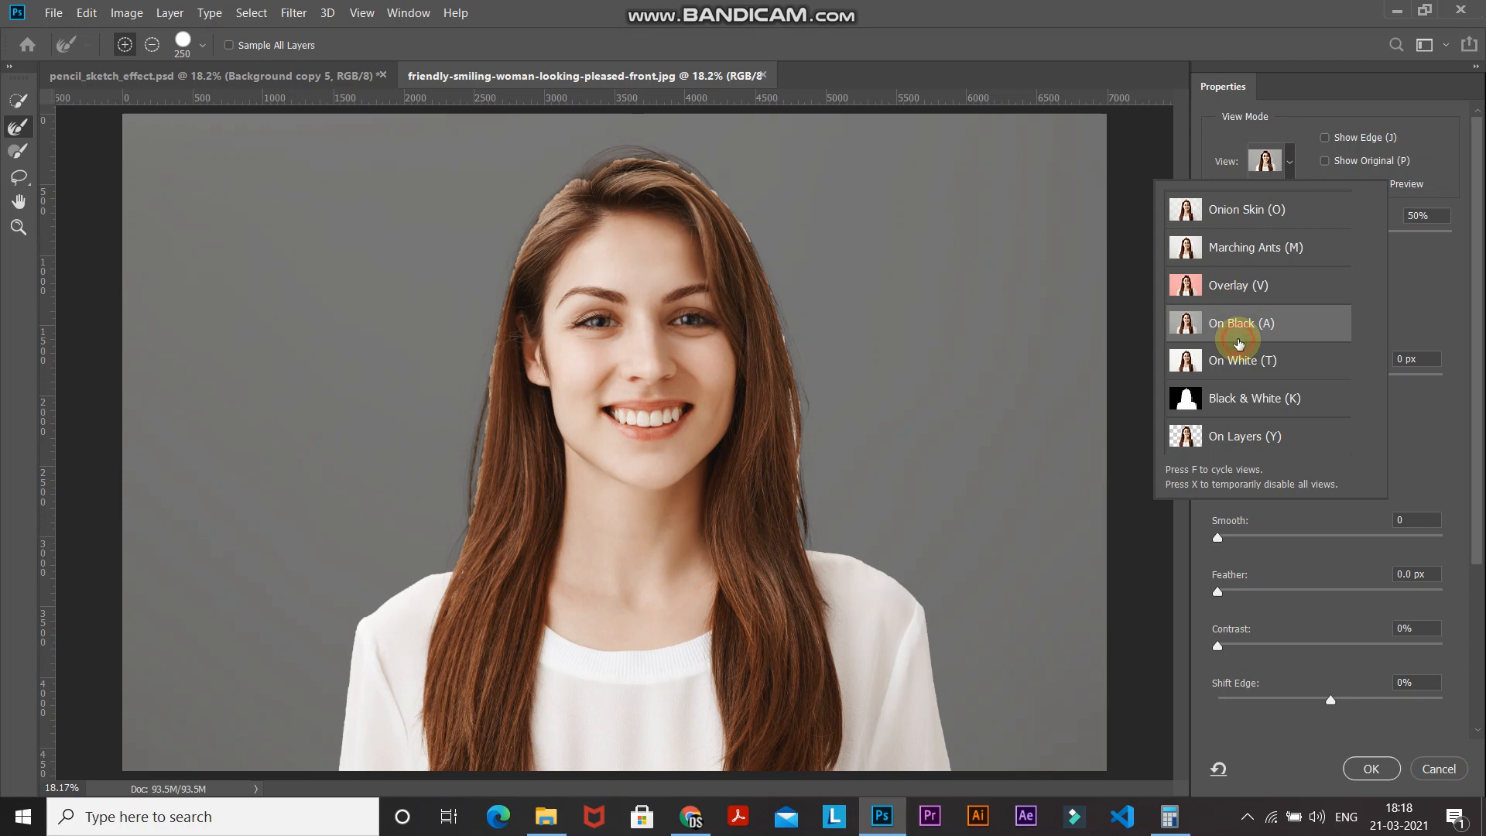
click(1238, 343)
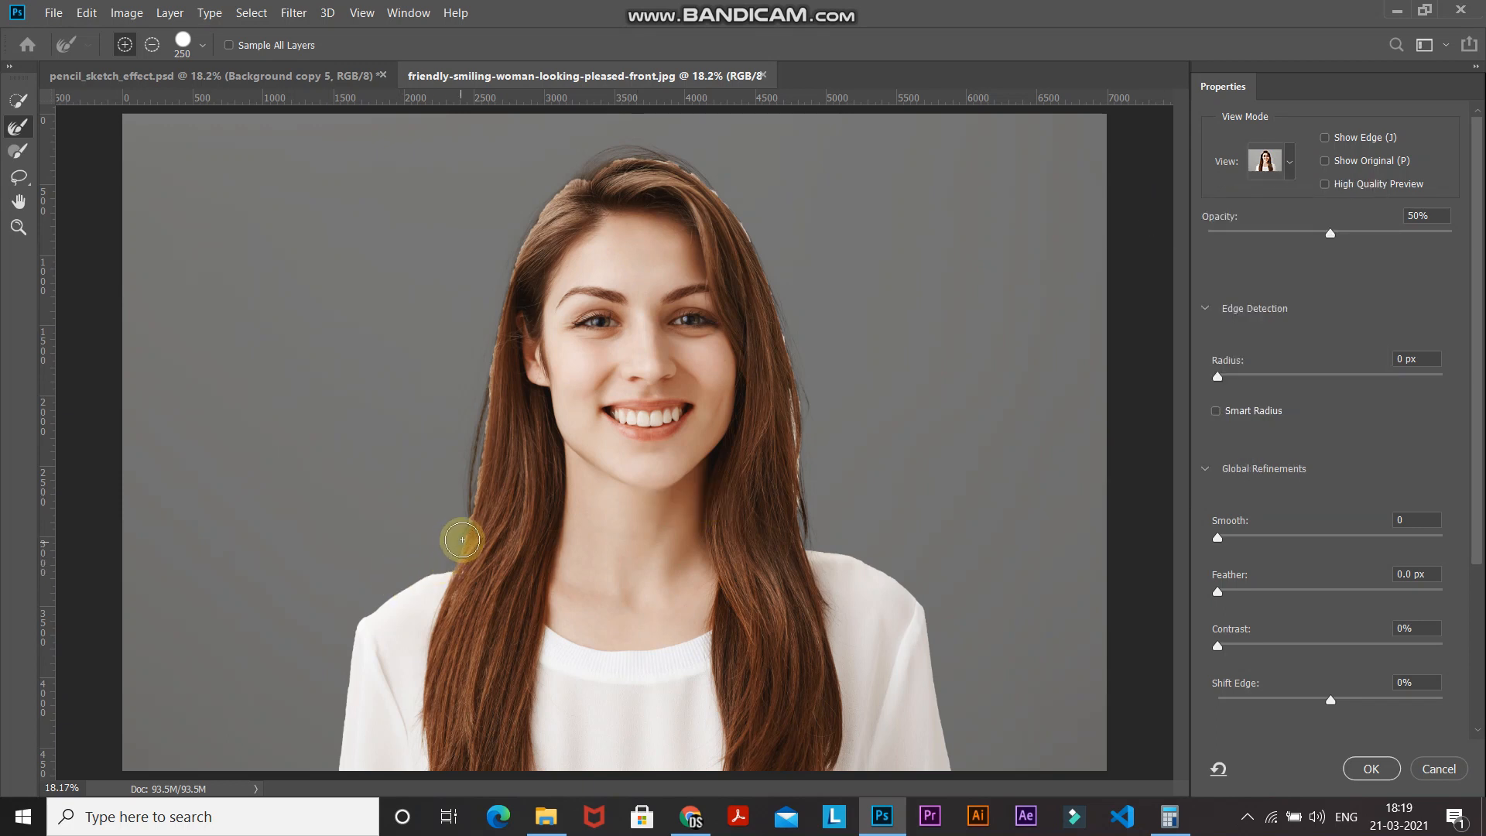
mouse_move(462, 538)
mouse_down()
mouse_move(508, 281)
mouse_move(566, 187)
mouse_move(730, 176)
mouse_move(758, 244)
mouse_move(803, 510)
mouse_move(861, 486)
mouse_up()
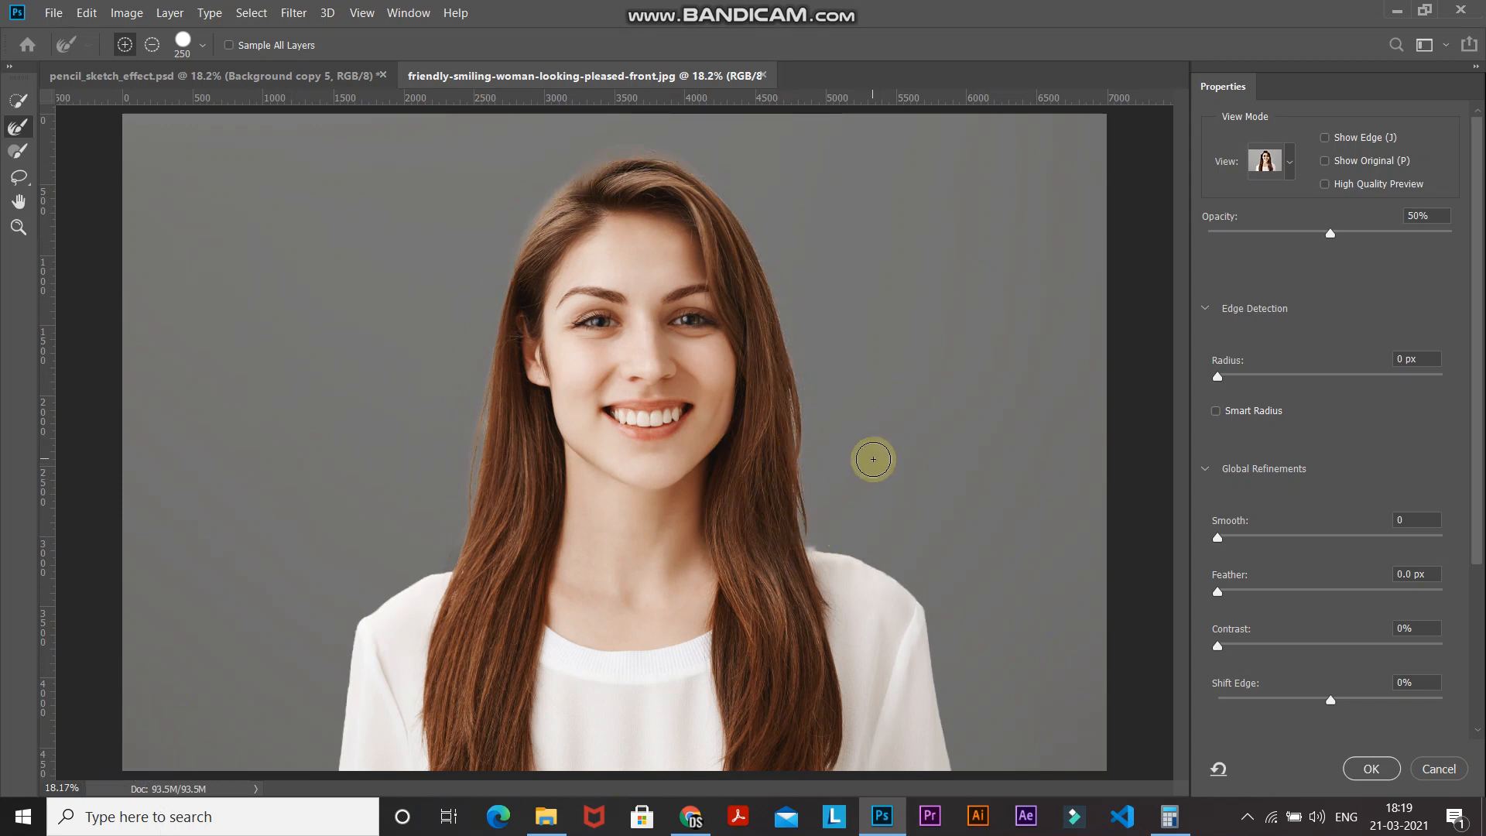
click(1366, 769)
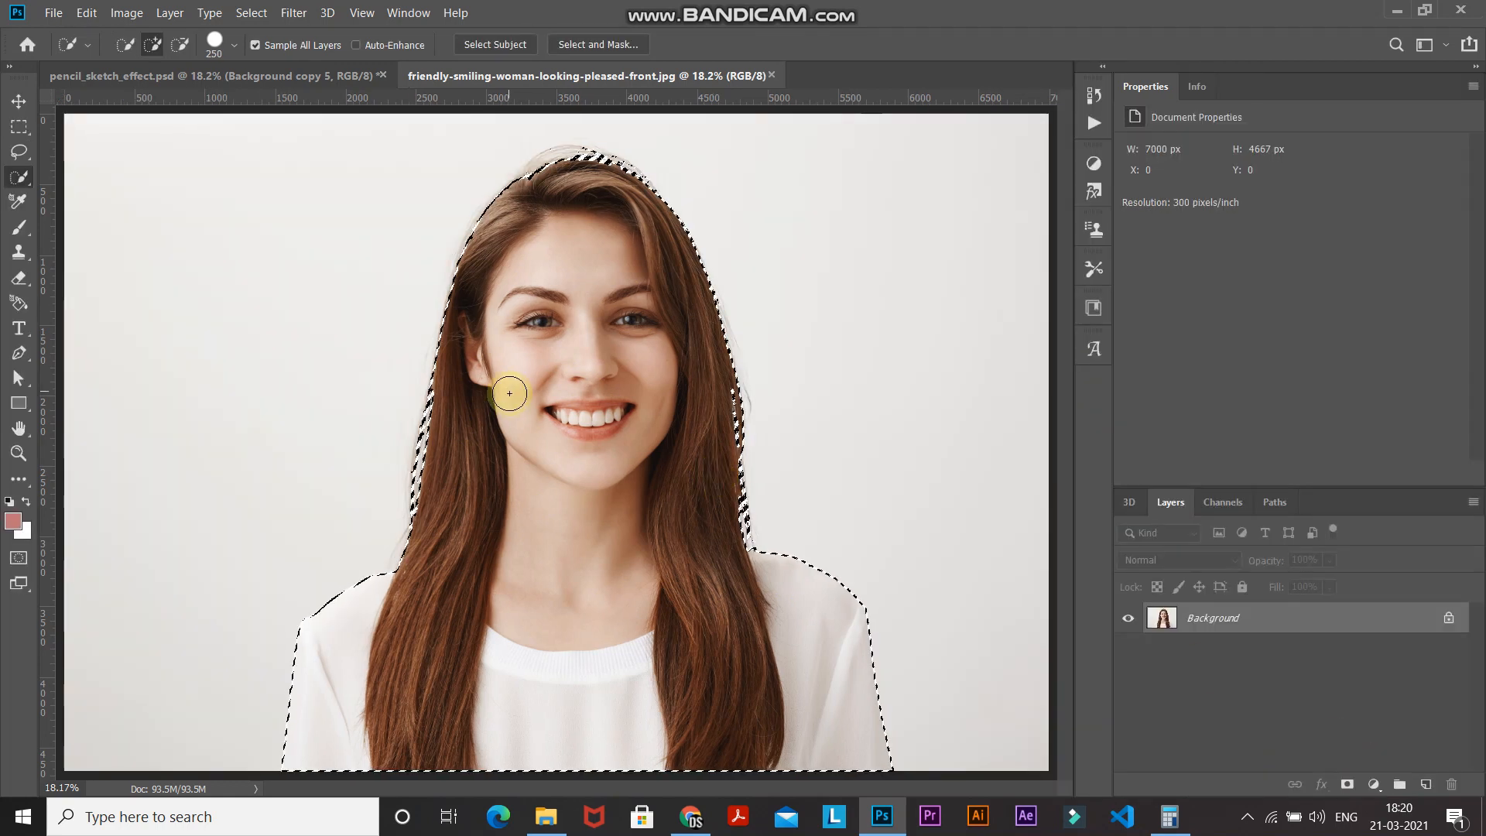
- Mask out the background using the selection and convert the masked layer to a smart object
click(1347, 786)
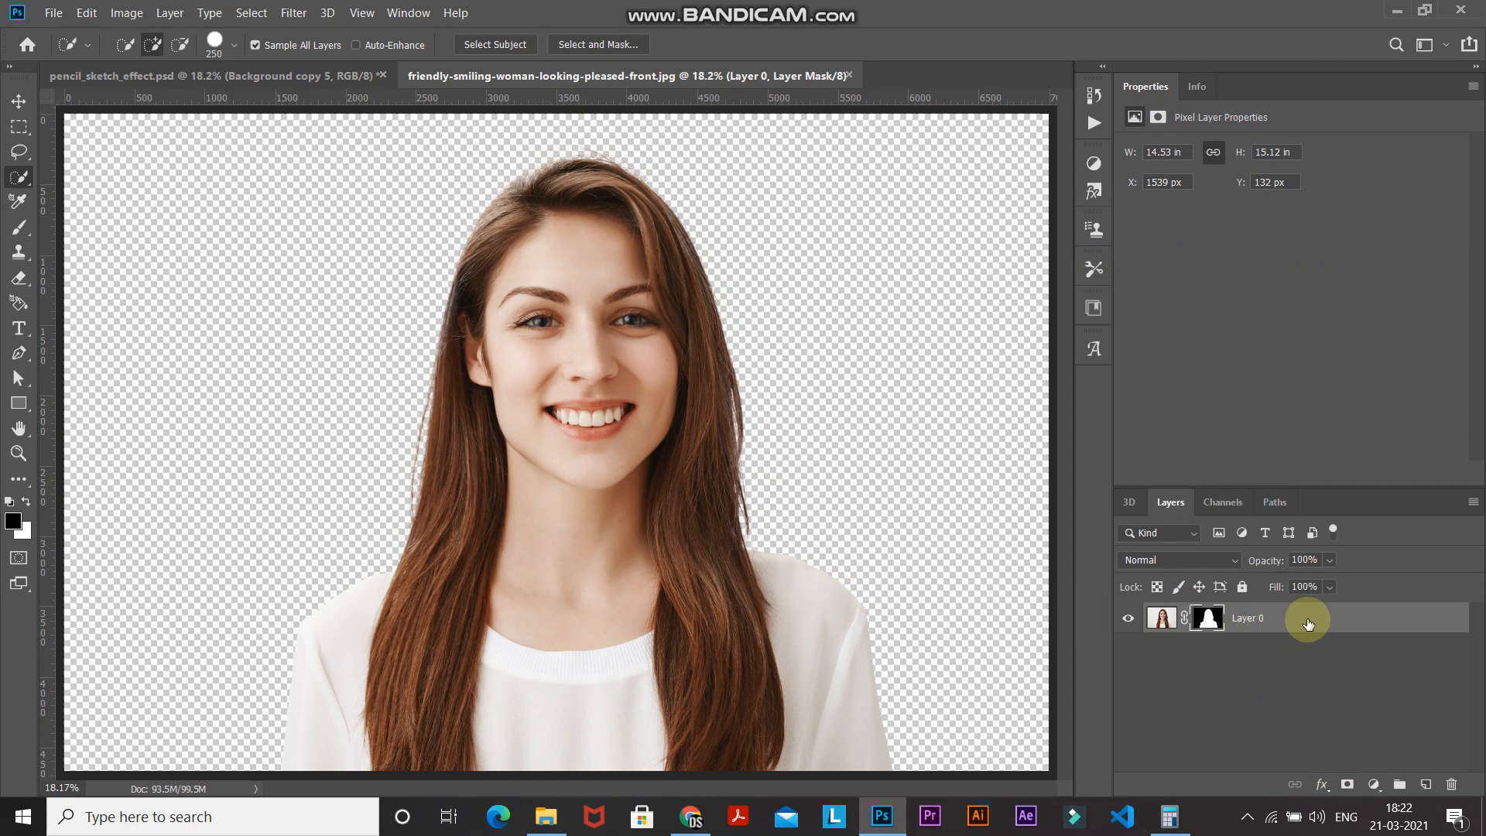
right_click(1316, 629)
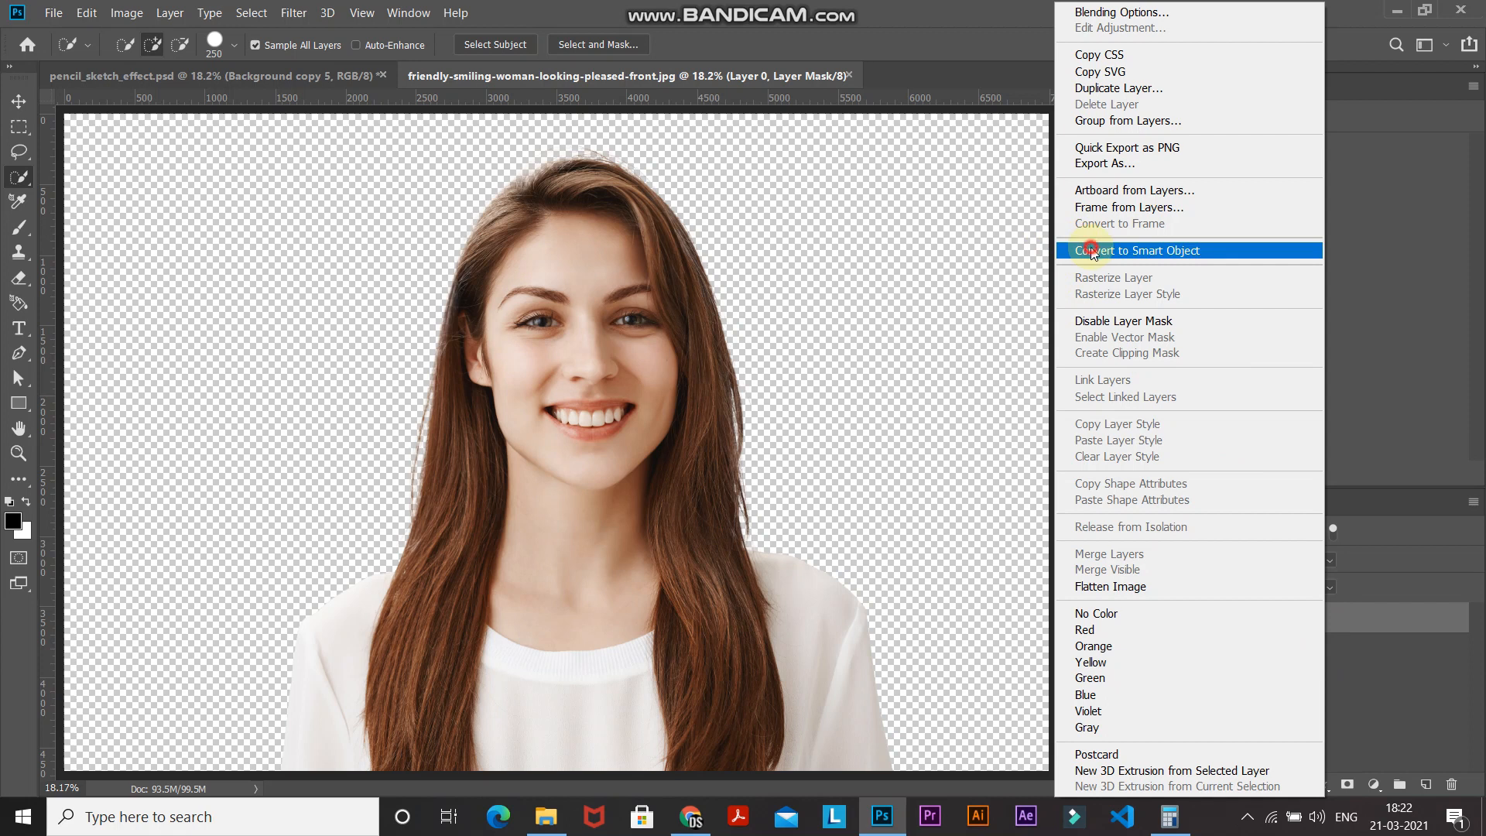
click(1092, 251)
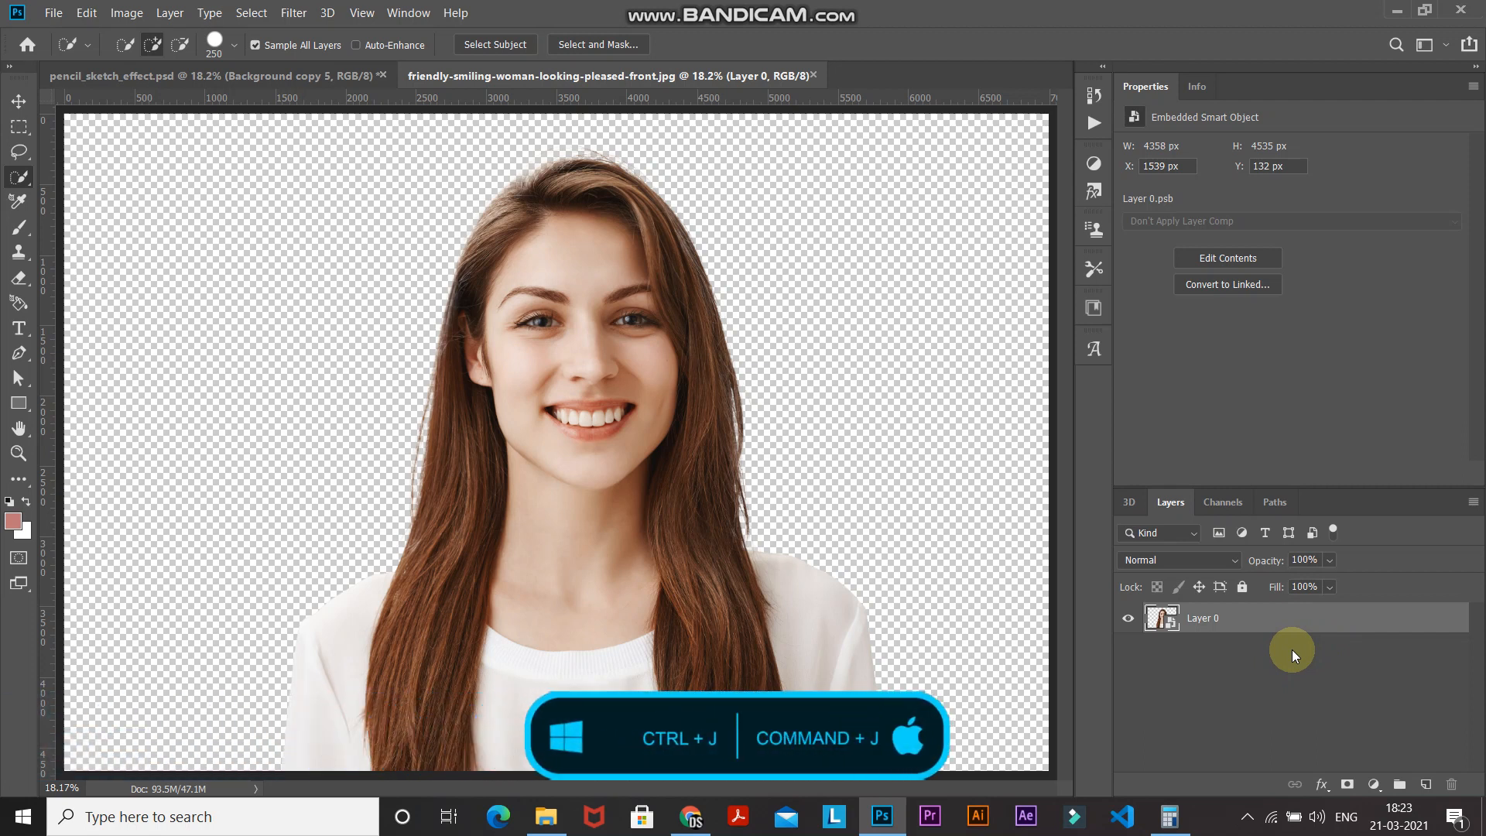
- Duplicate the smart object layer three times
key(ctrl+j)
key(ctrl+j)
key(ctrl+j)
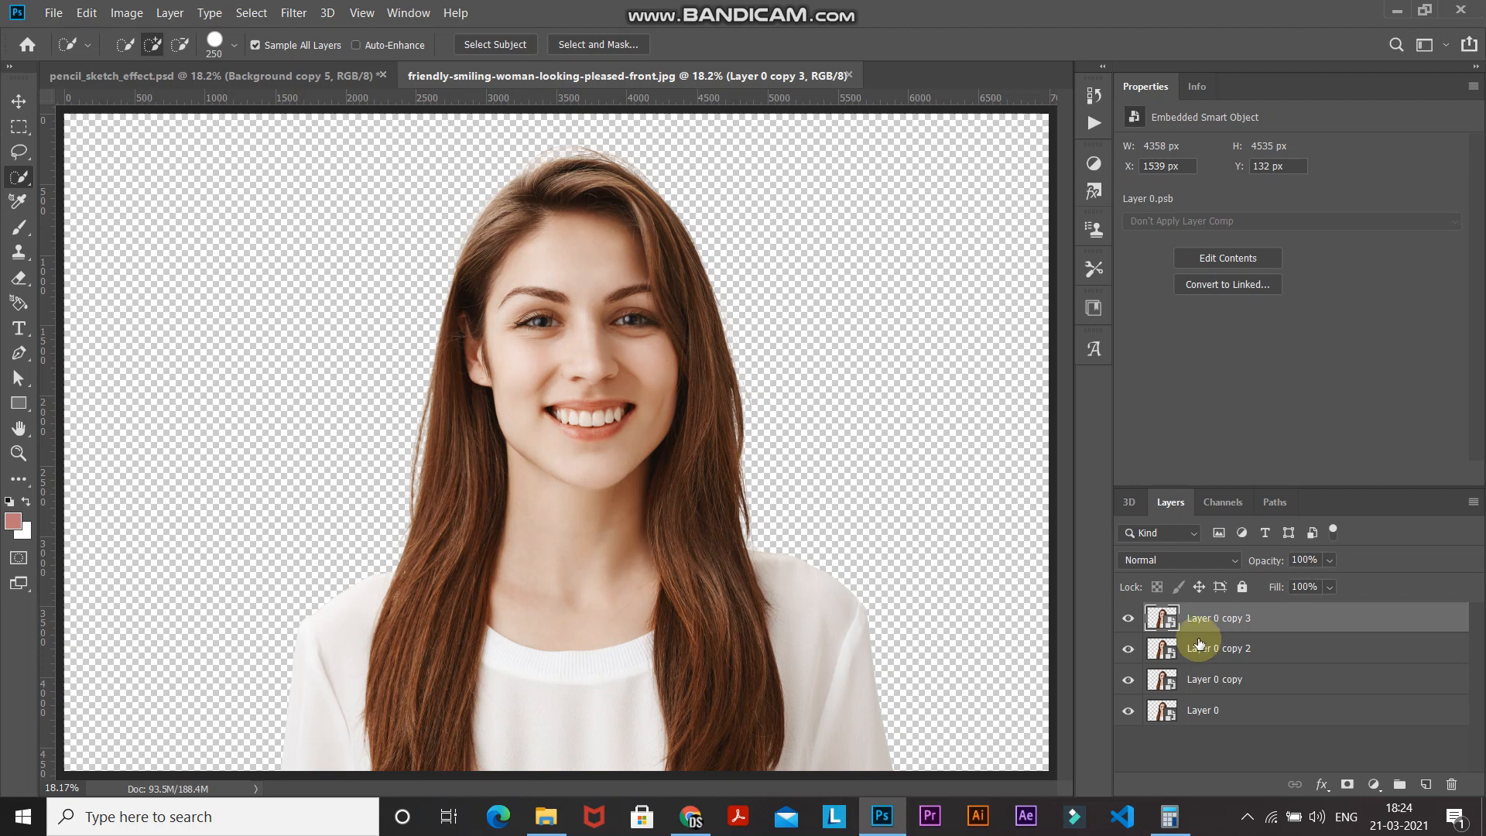
- Rename the layers from top to bottom as 3, 2, 1 and Original
click(1208, 618)
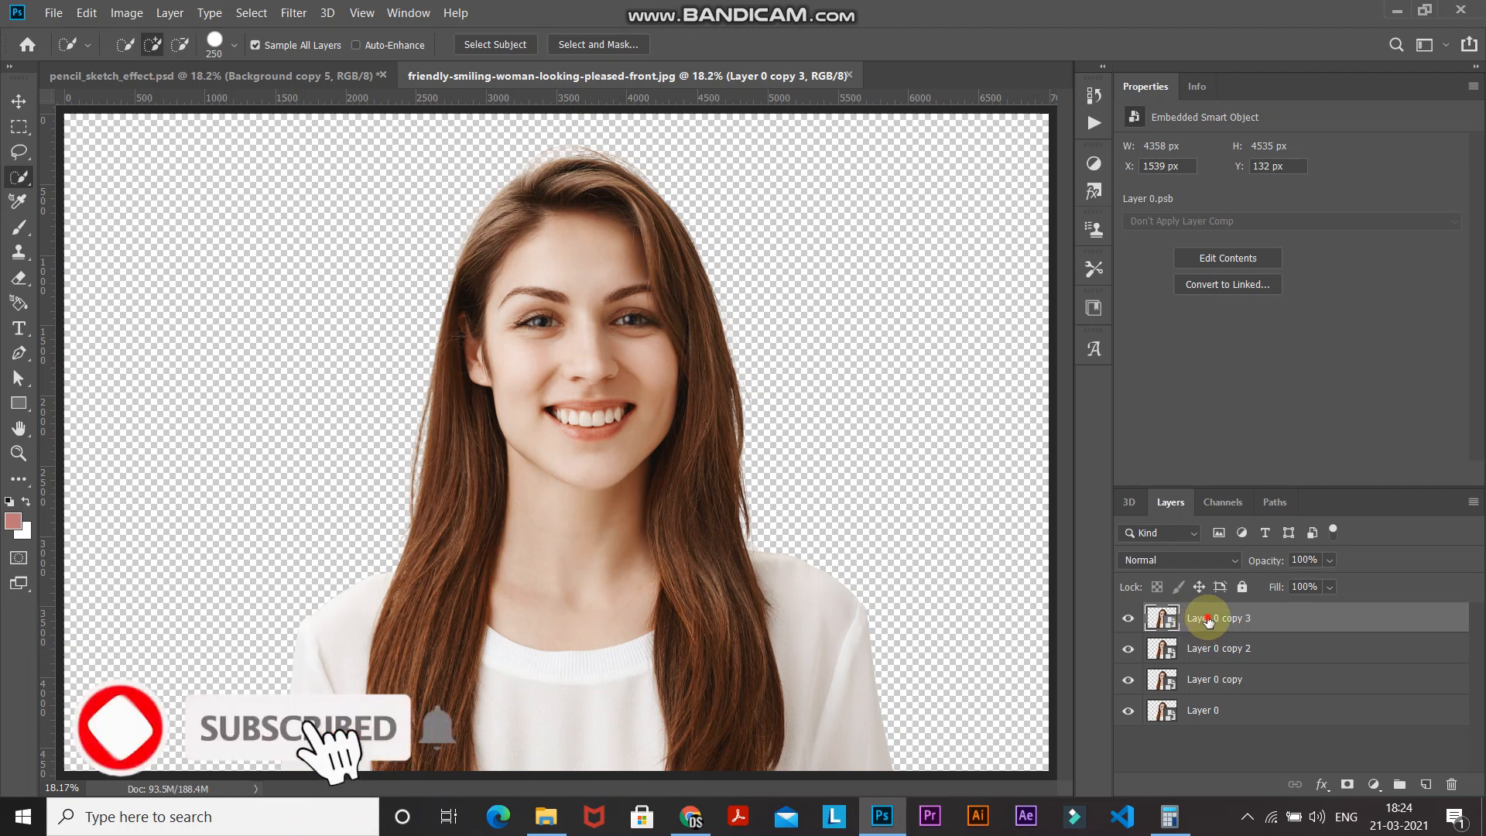
double_click(1208, 619)
text(3)
double_click(1200, 649)
text(2)
double_click(1201, 680)
text(1)
double_click(1197, 711)
text(0riginal)
key(Return)
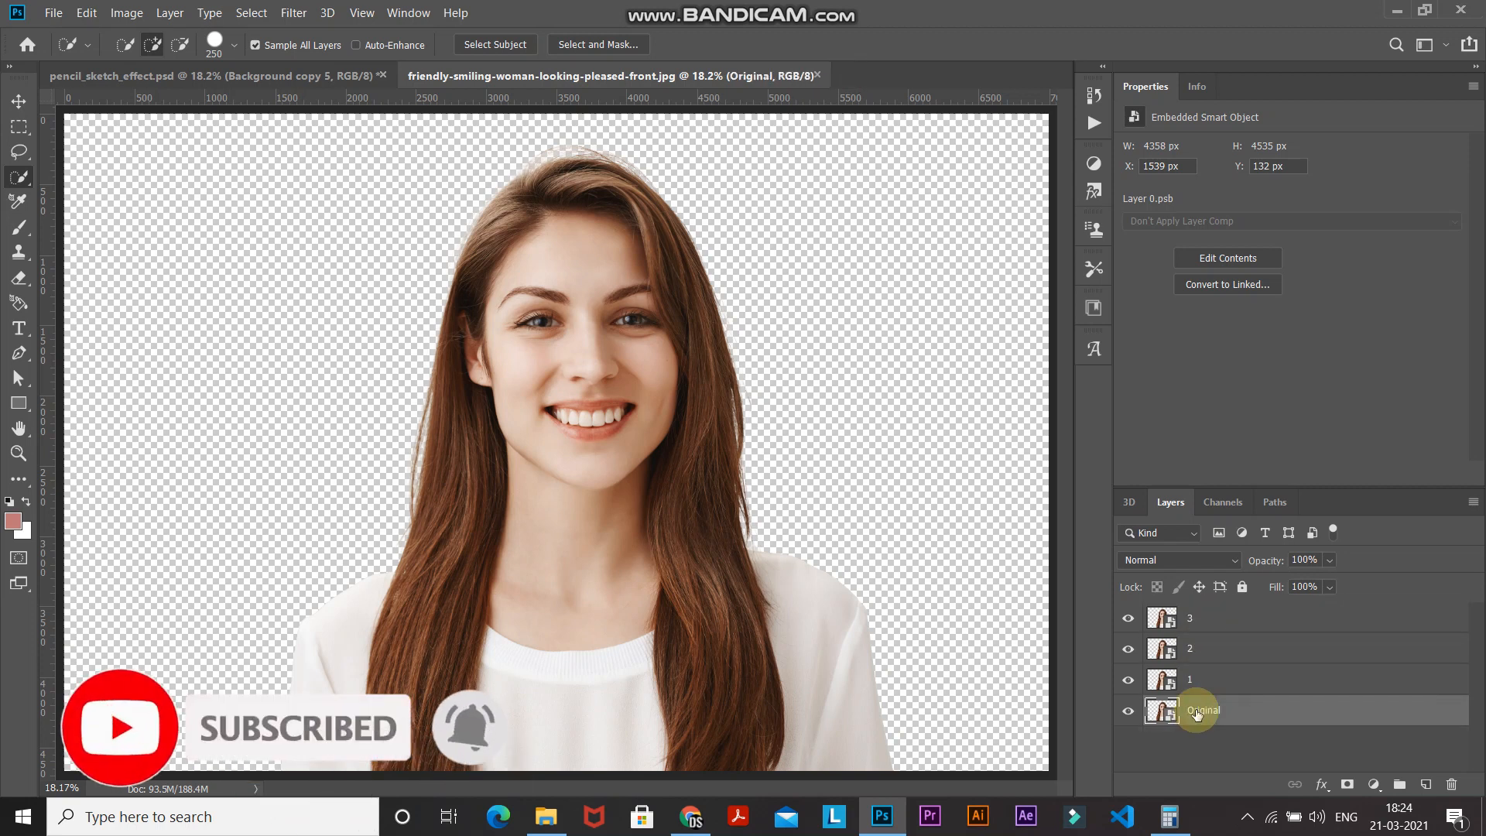
- Select layer 1 and hide layers 2 and 3
click(1269, 686)
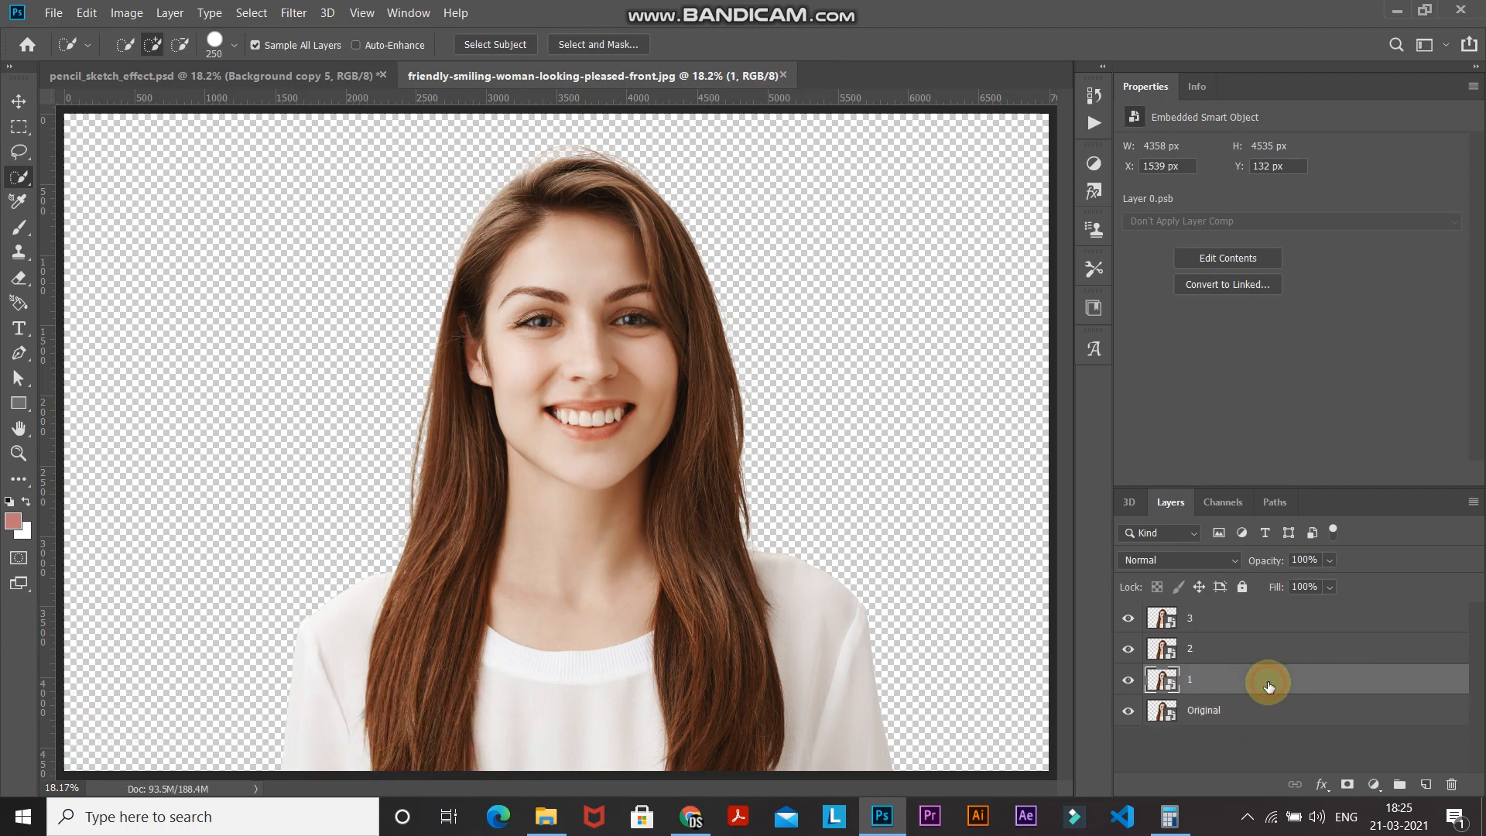
click(1129, 649)
click(1129, 618)
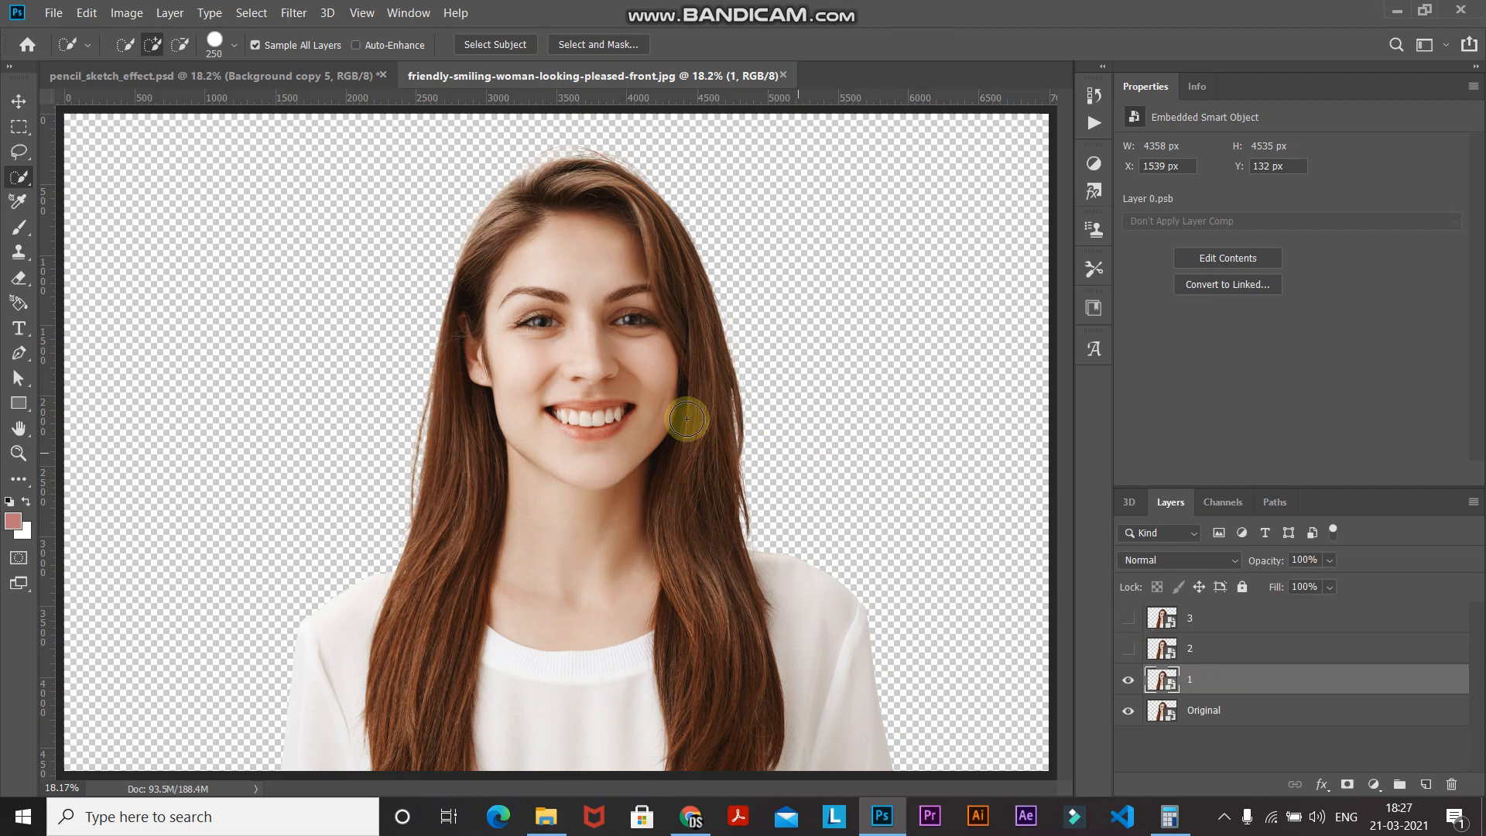
- Invert the colors of layer 1 and set its blend mode to Color Dodge
click(125, 12)
mouse_move(143, 61)
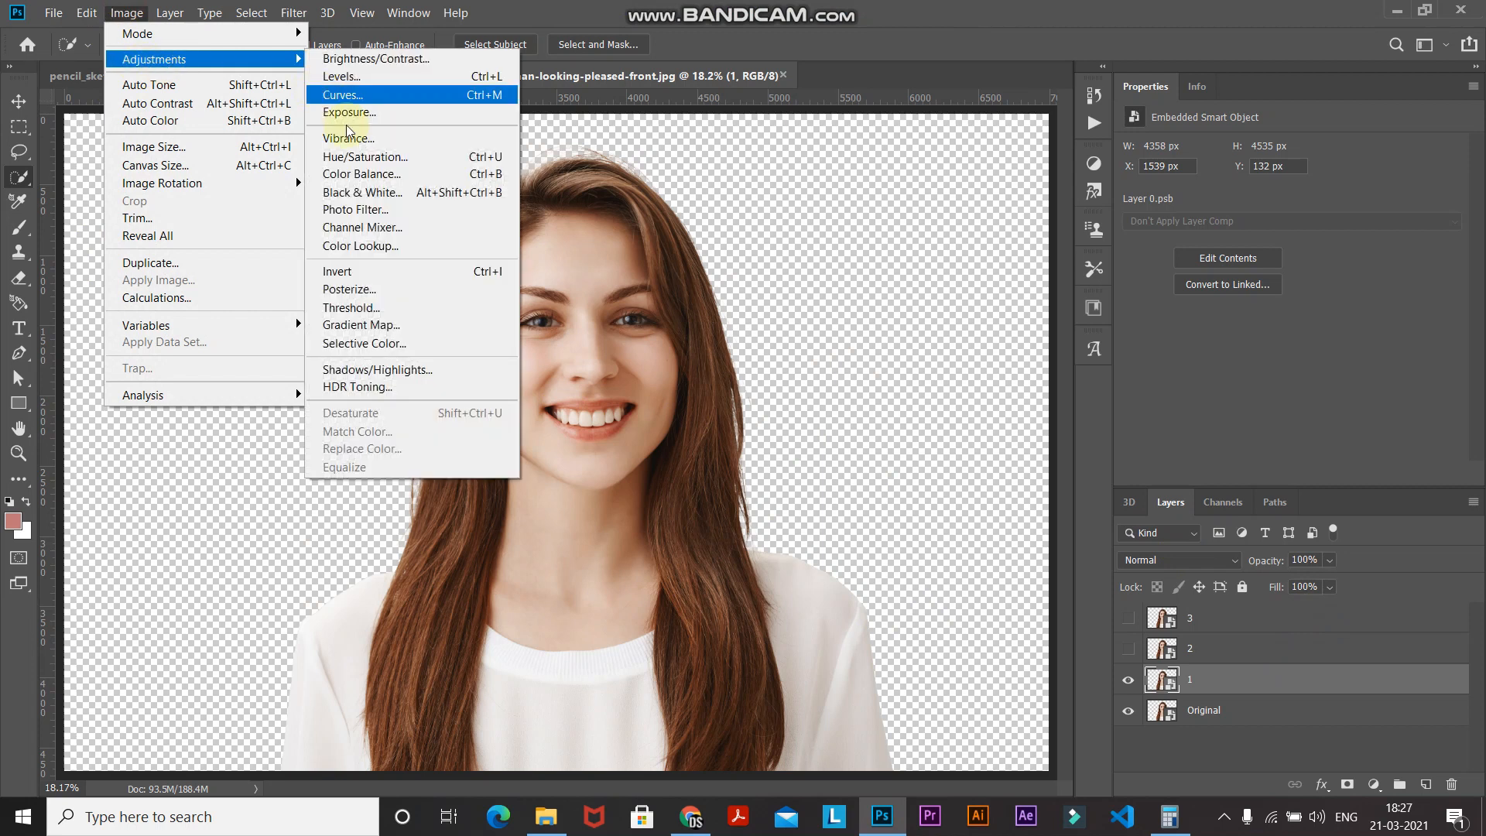
click(345, 269)
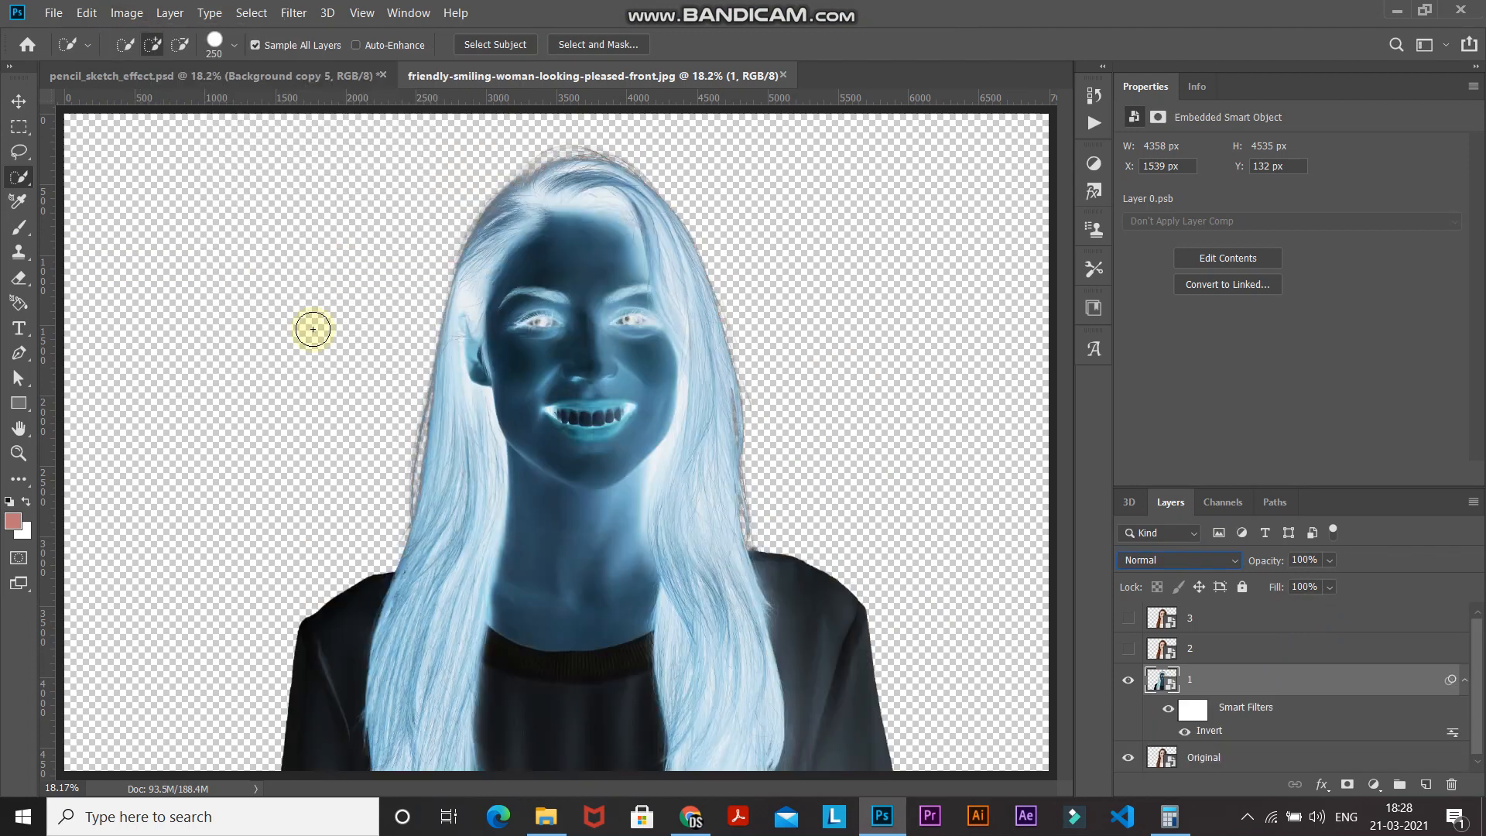
click(1184, 561)
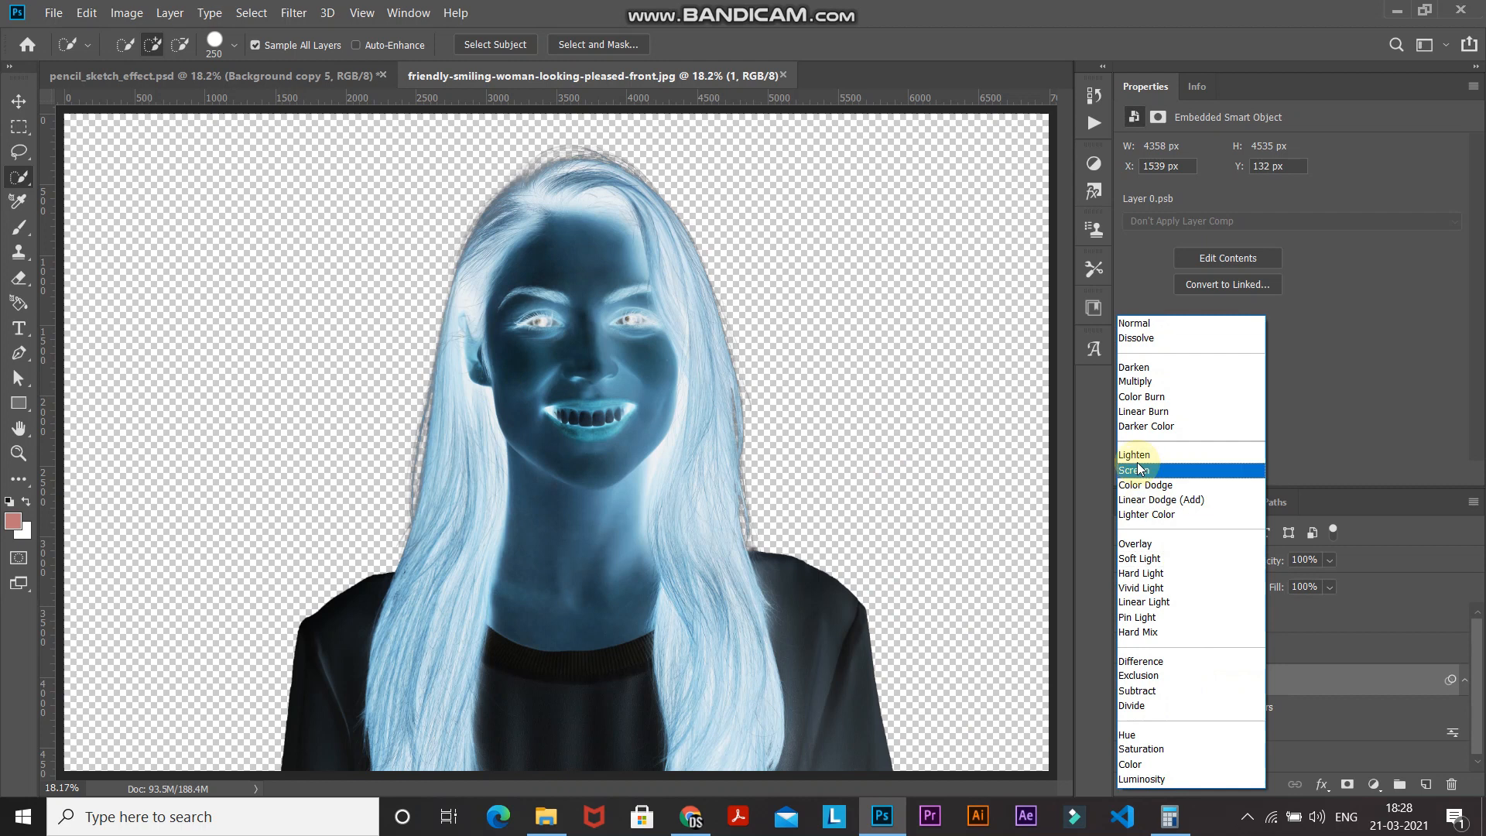
click(1142, 486)
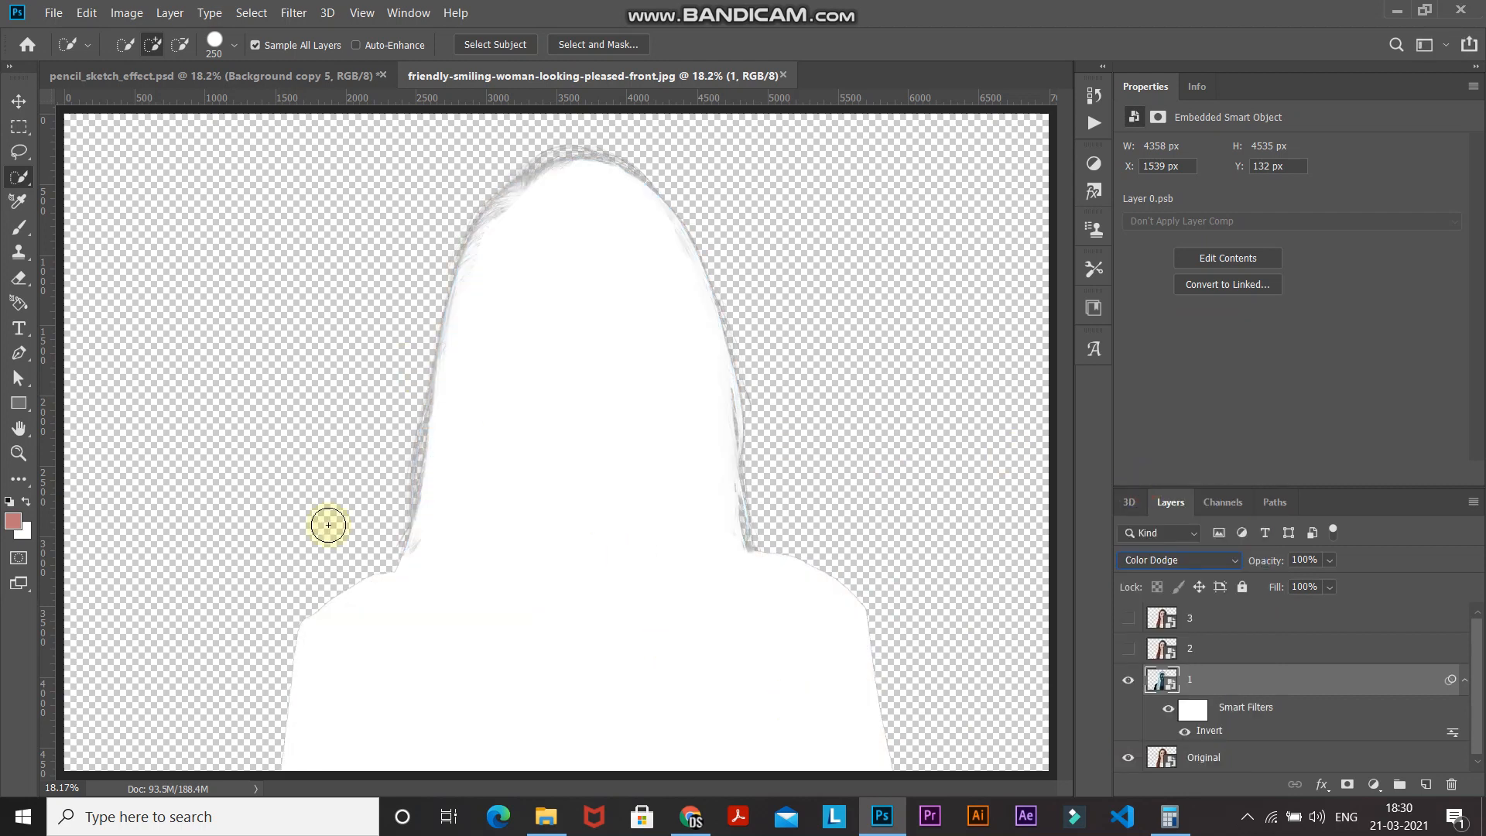
- Apply a Gaussian Blur with a radius of 35 pixels to layer 1
click(293, 13)
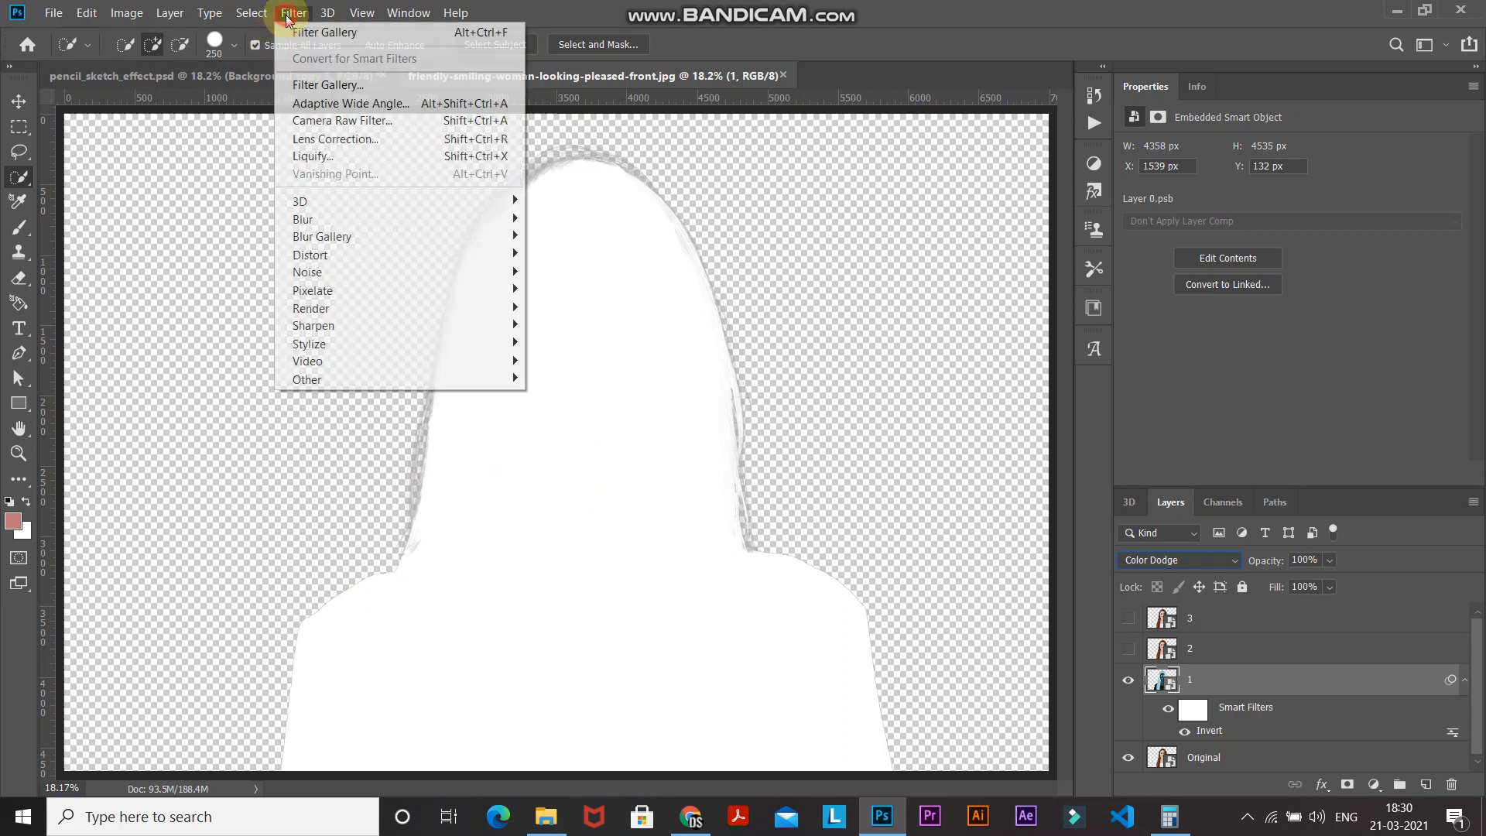
mouse_move(424, 220)
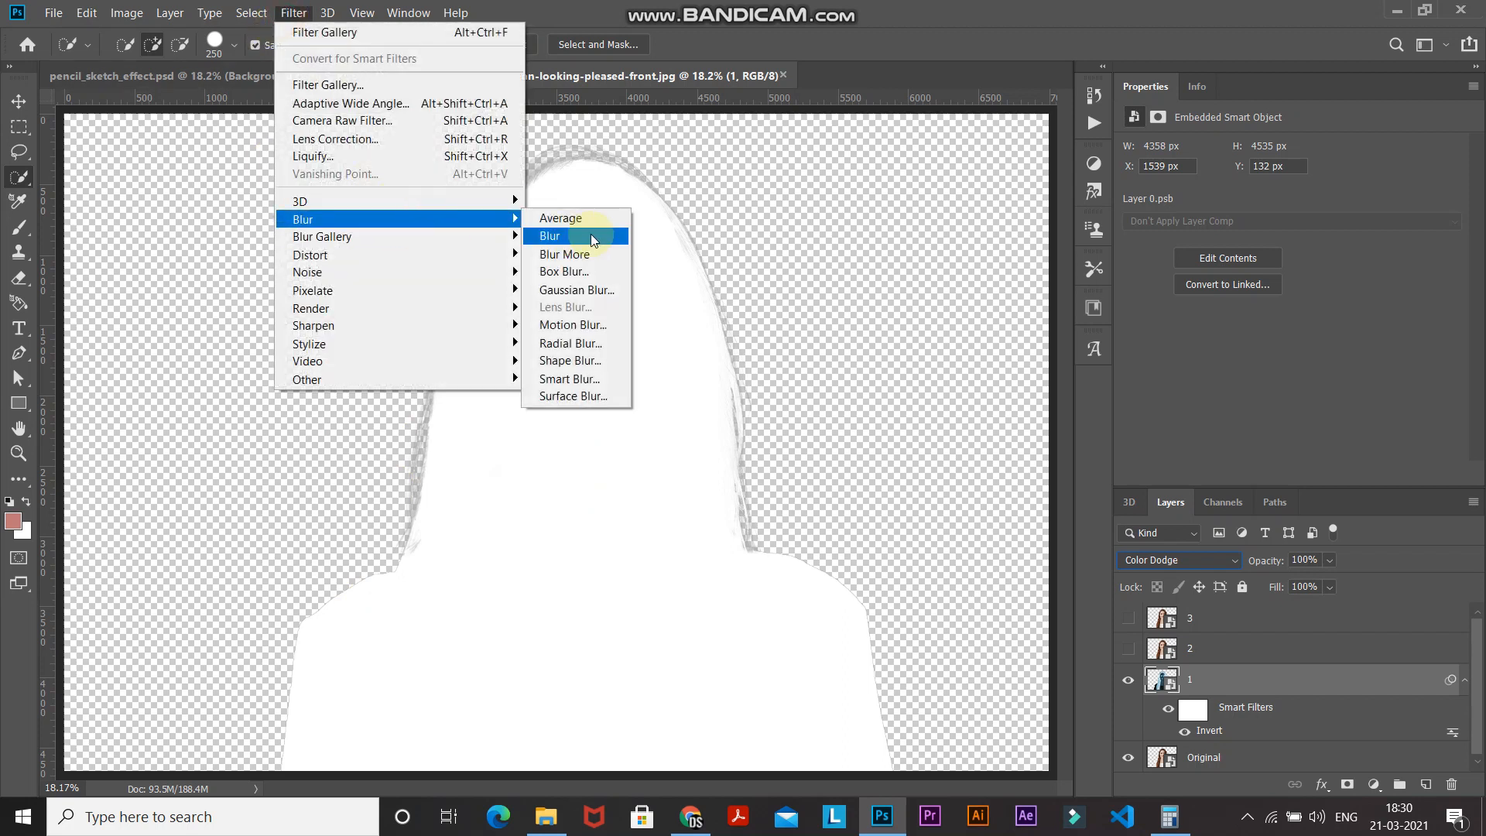
click(595, 296)
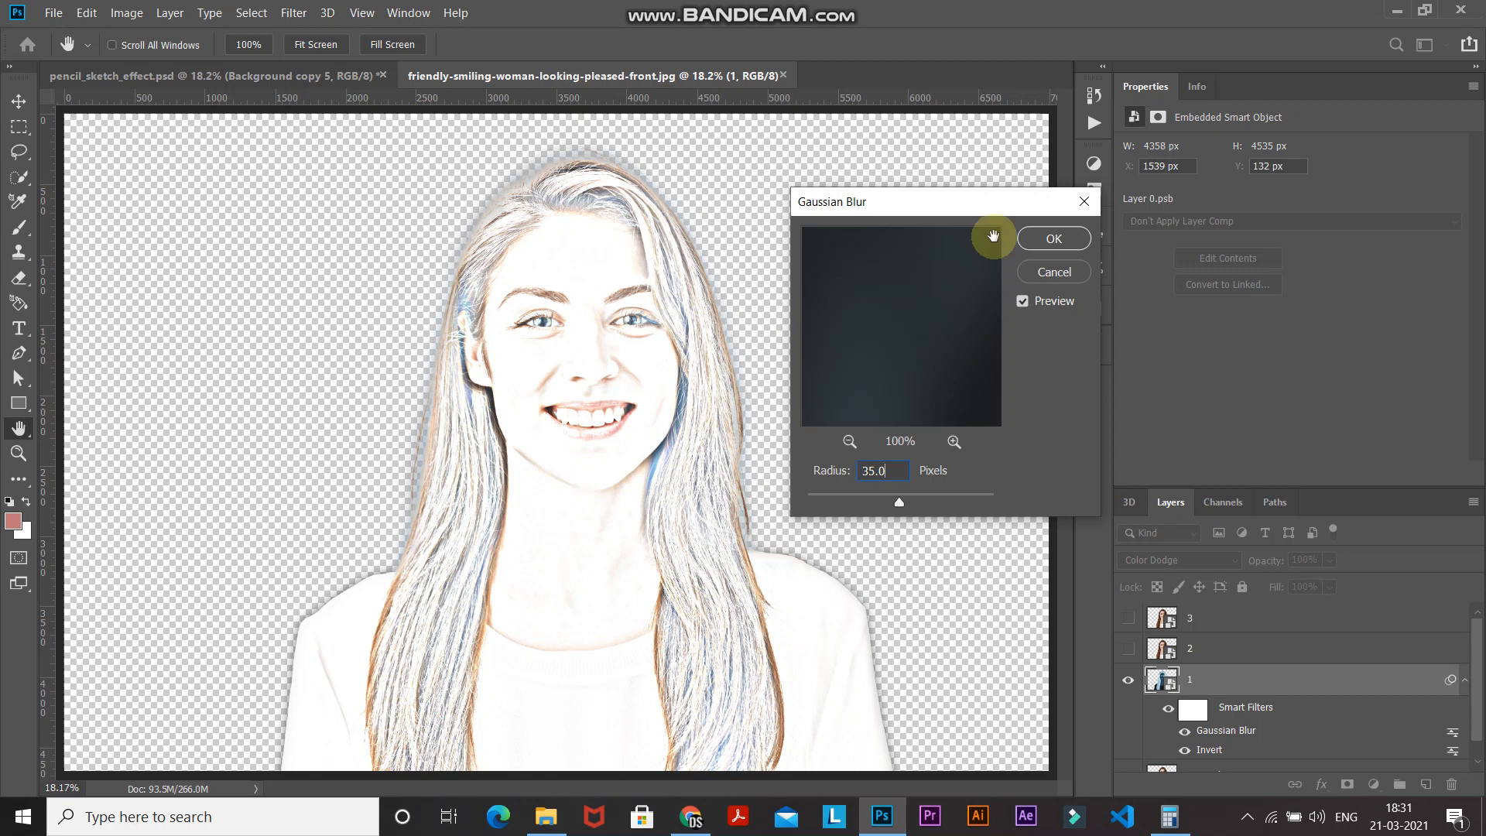
click(1051, 238)
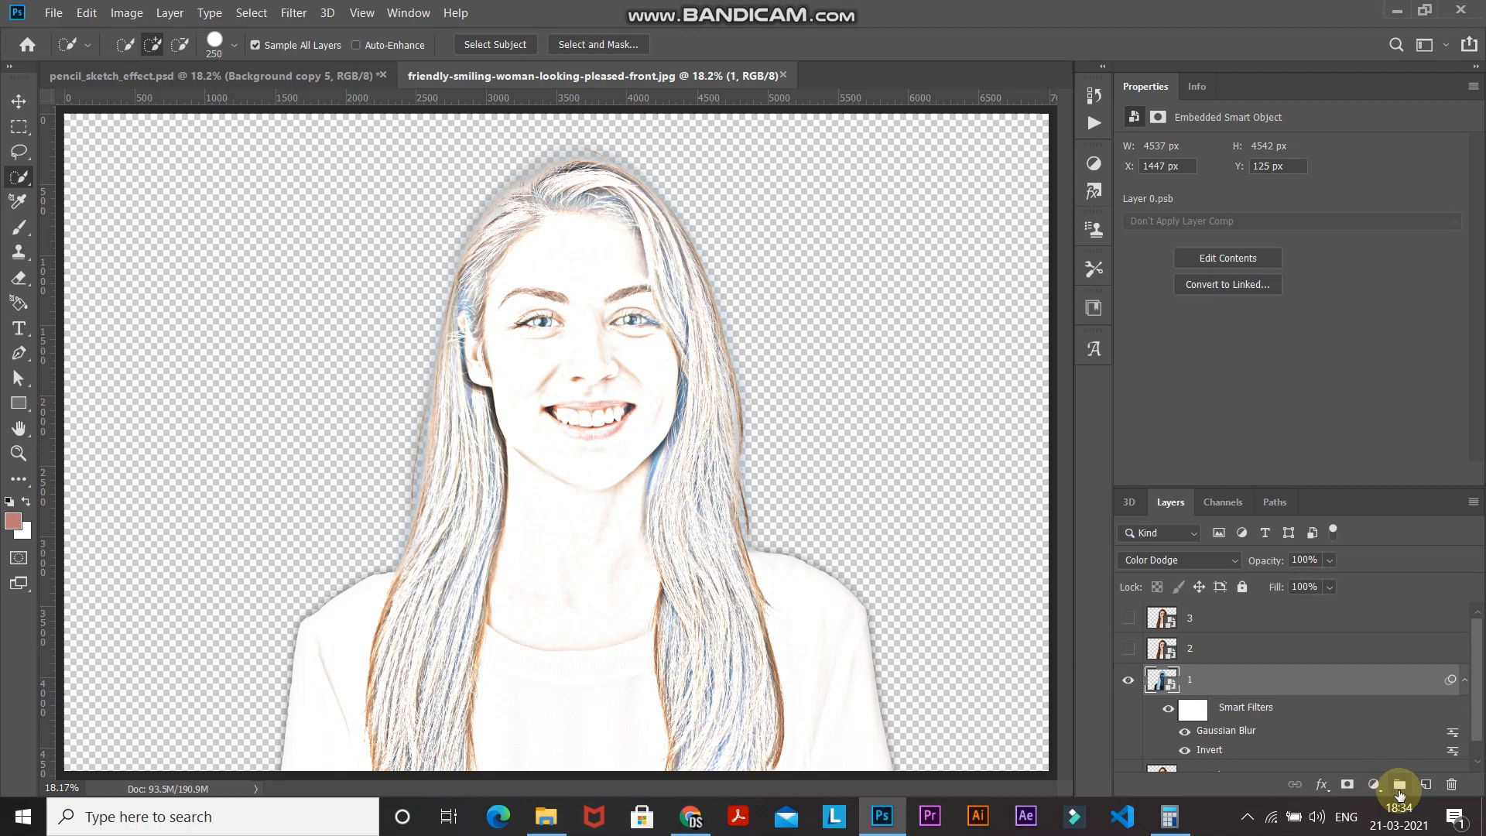
- Add a Black & White adjustment layer above layer 1, and select layer 2 and make it visible
click(1375, 785)
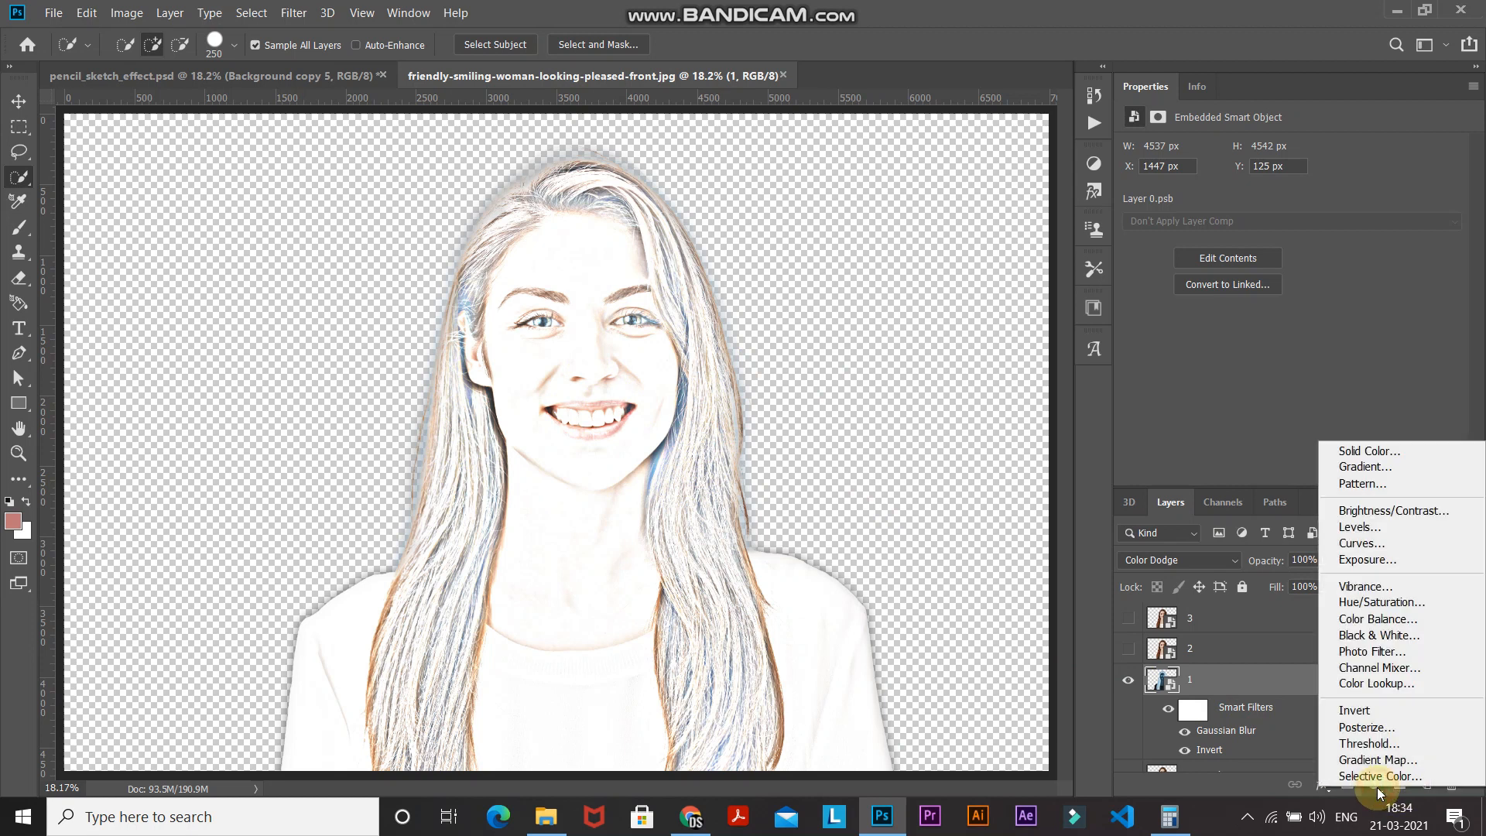
click(1356, 636)
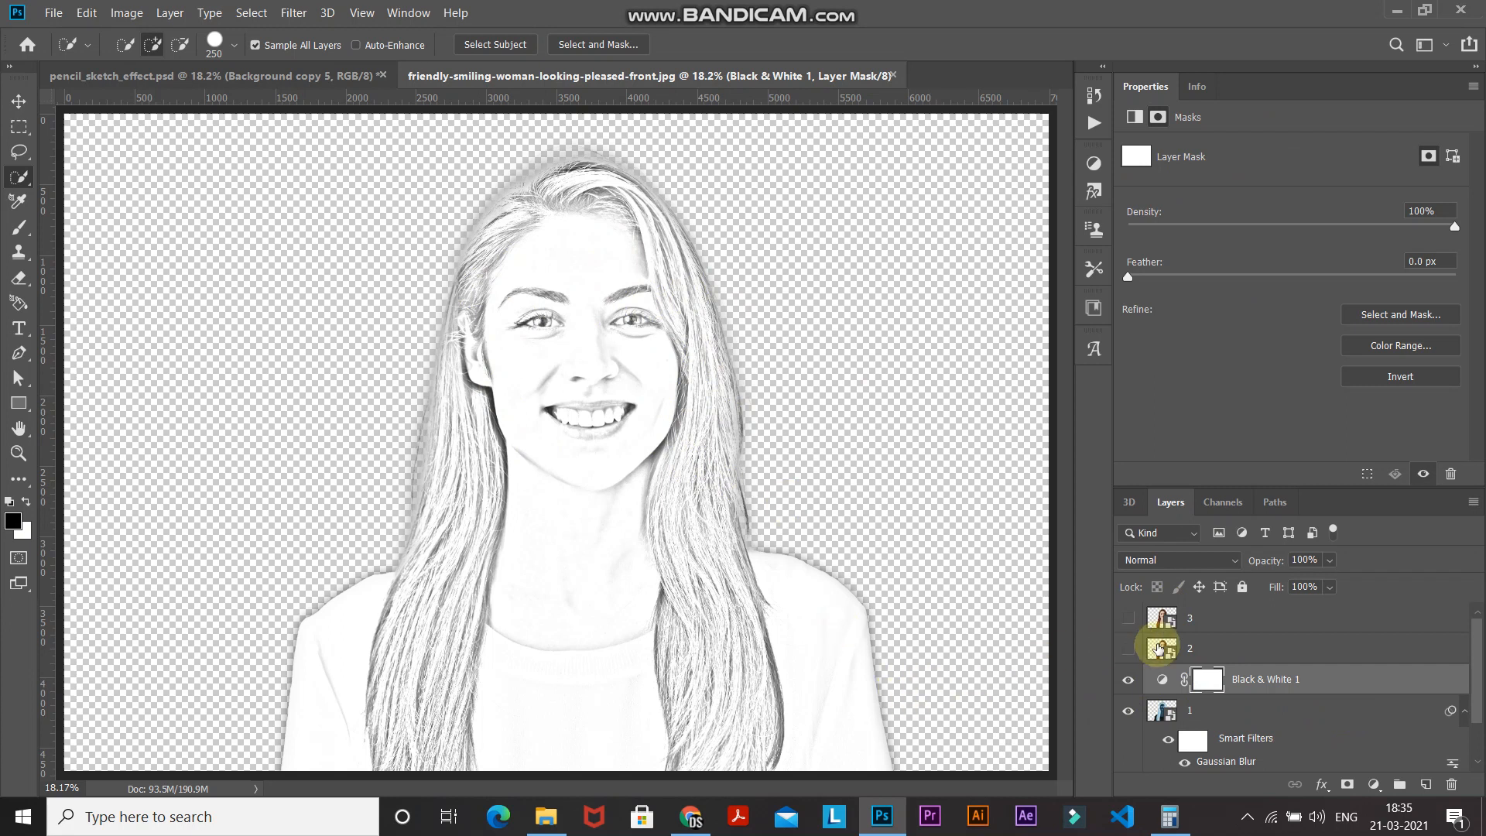
click(1205, 648)
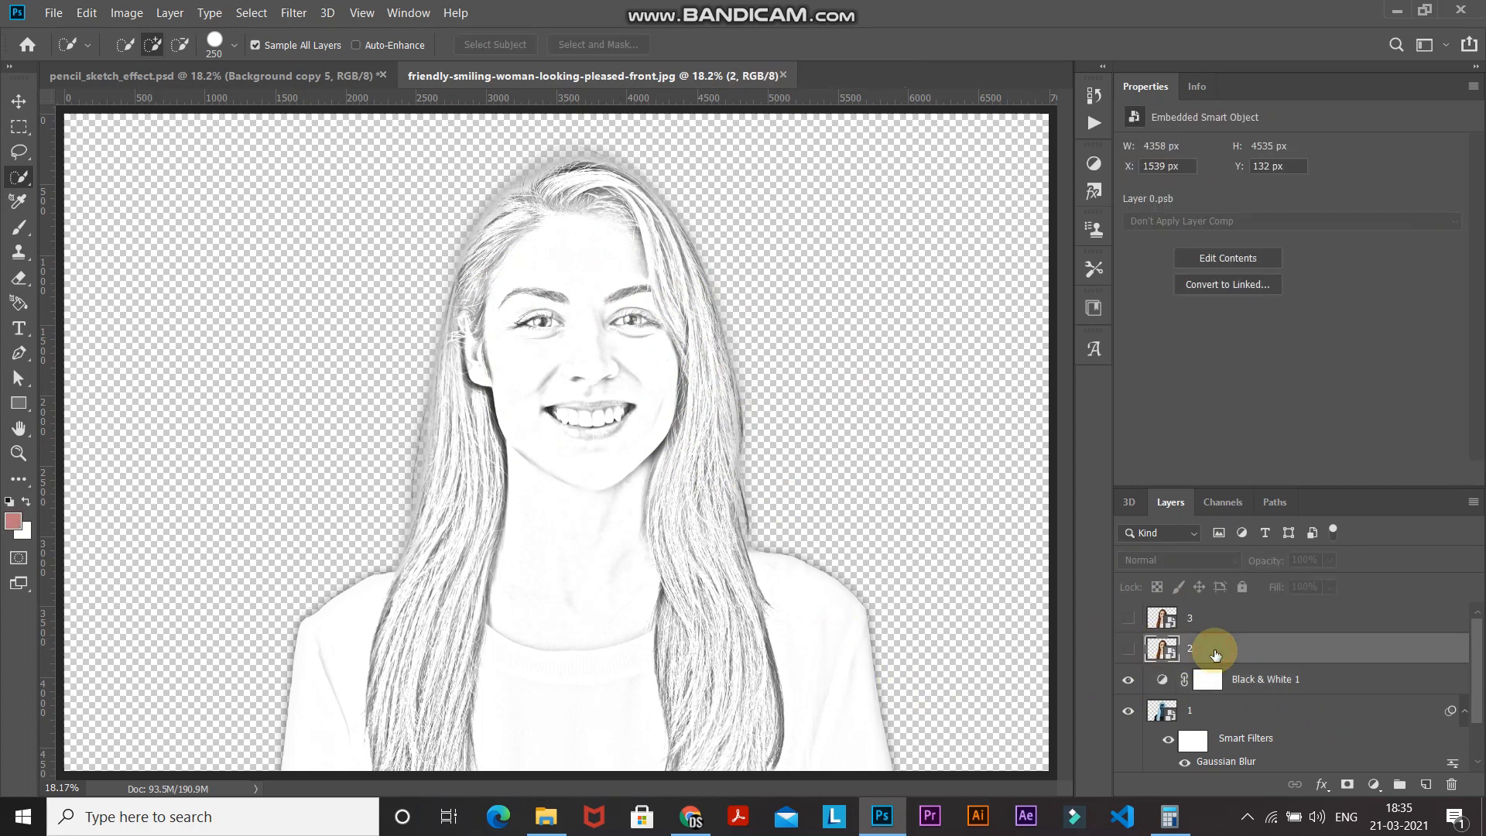
click(1127, 650)
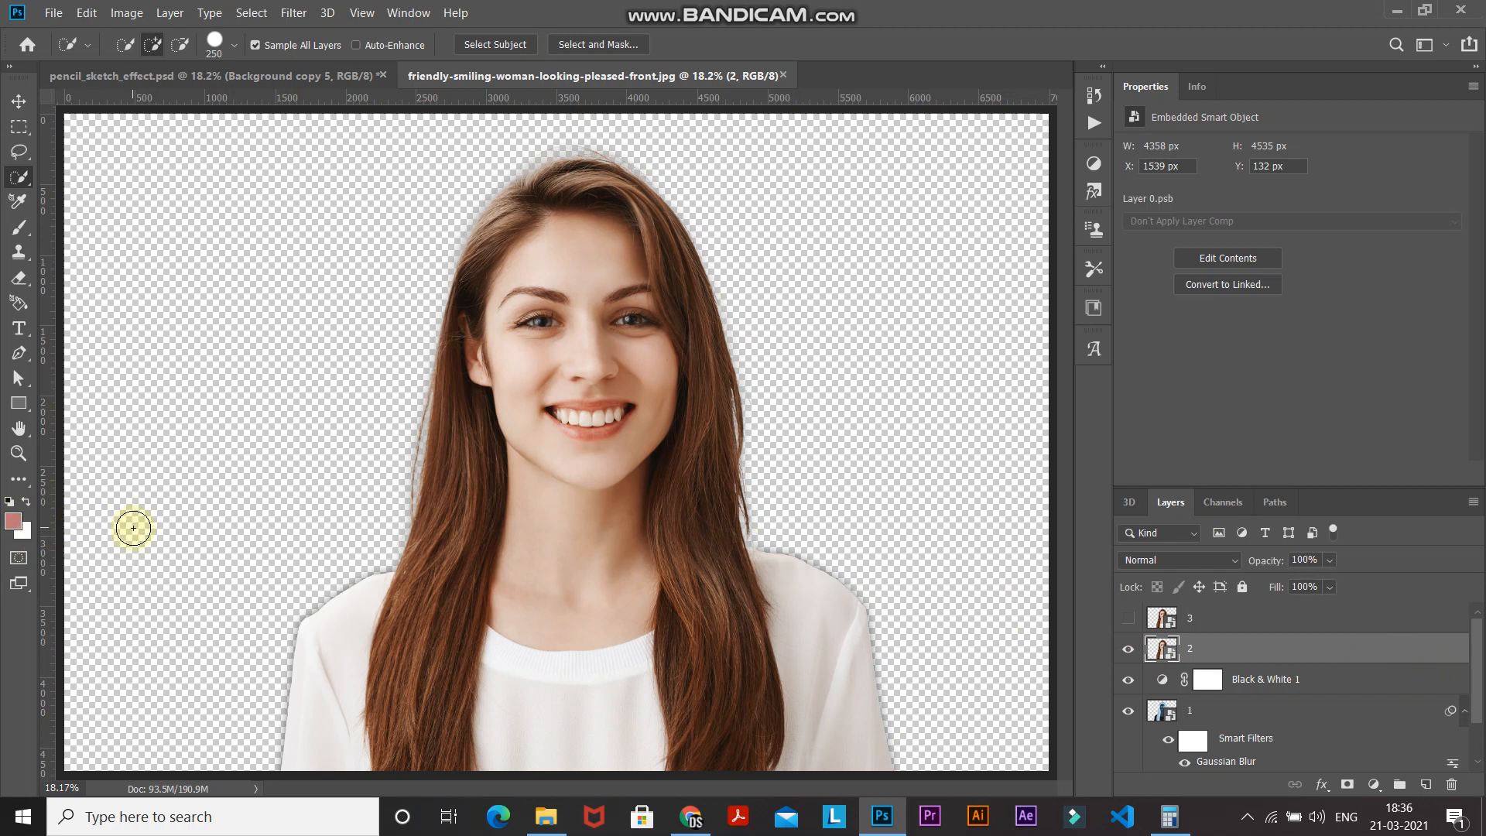
- Reset the foreground and background colors to their defaults, and set the foreground color to #282828
key(d)
click(14, 520)
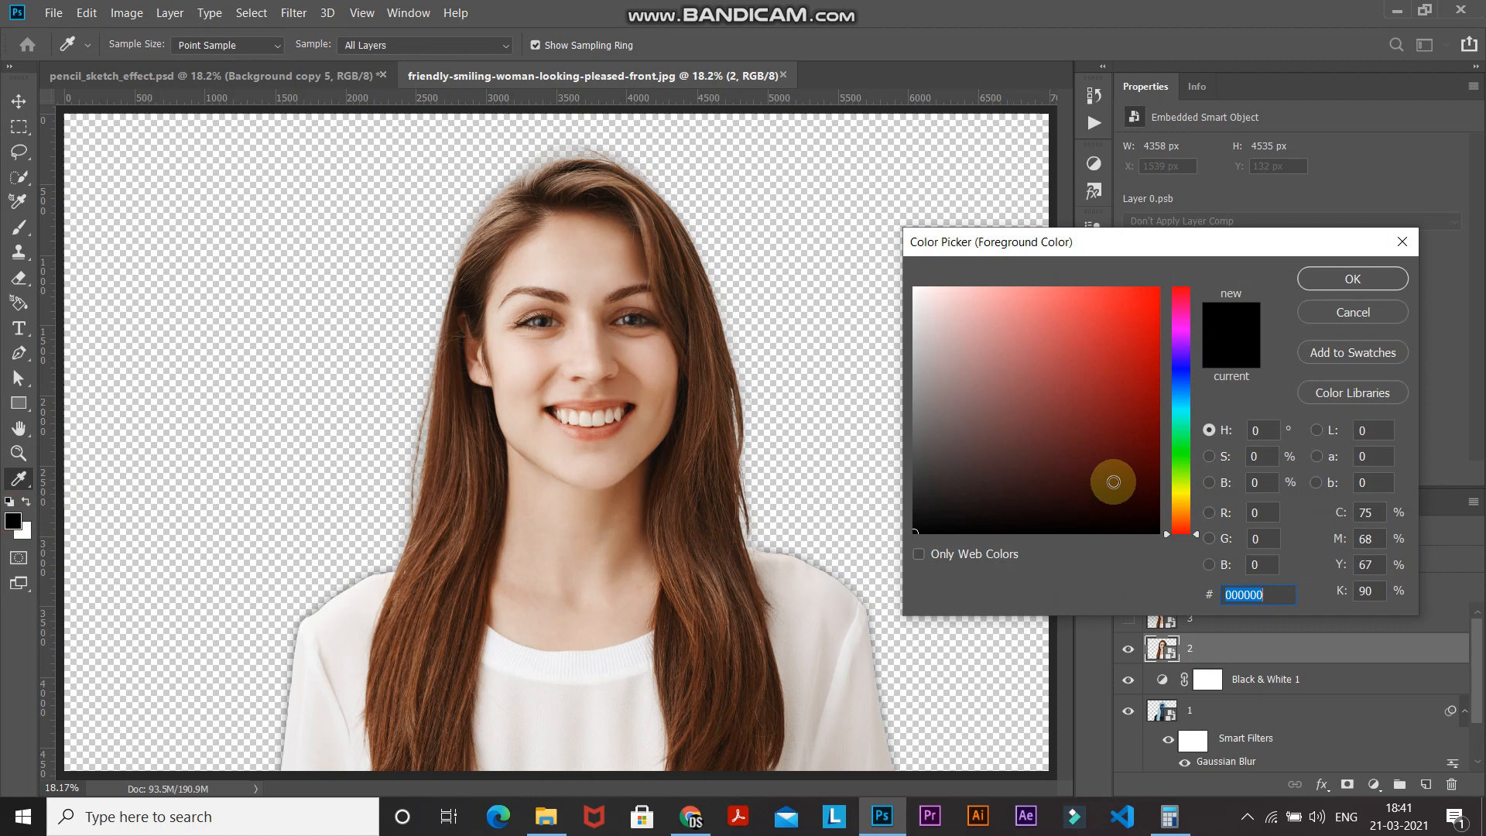
text(28)
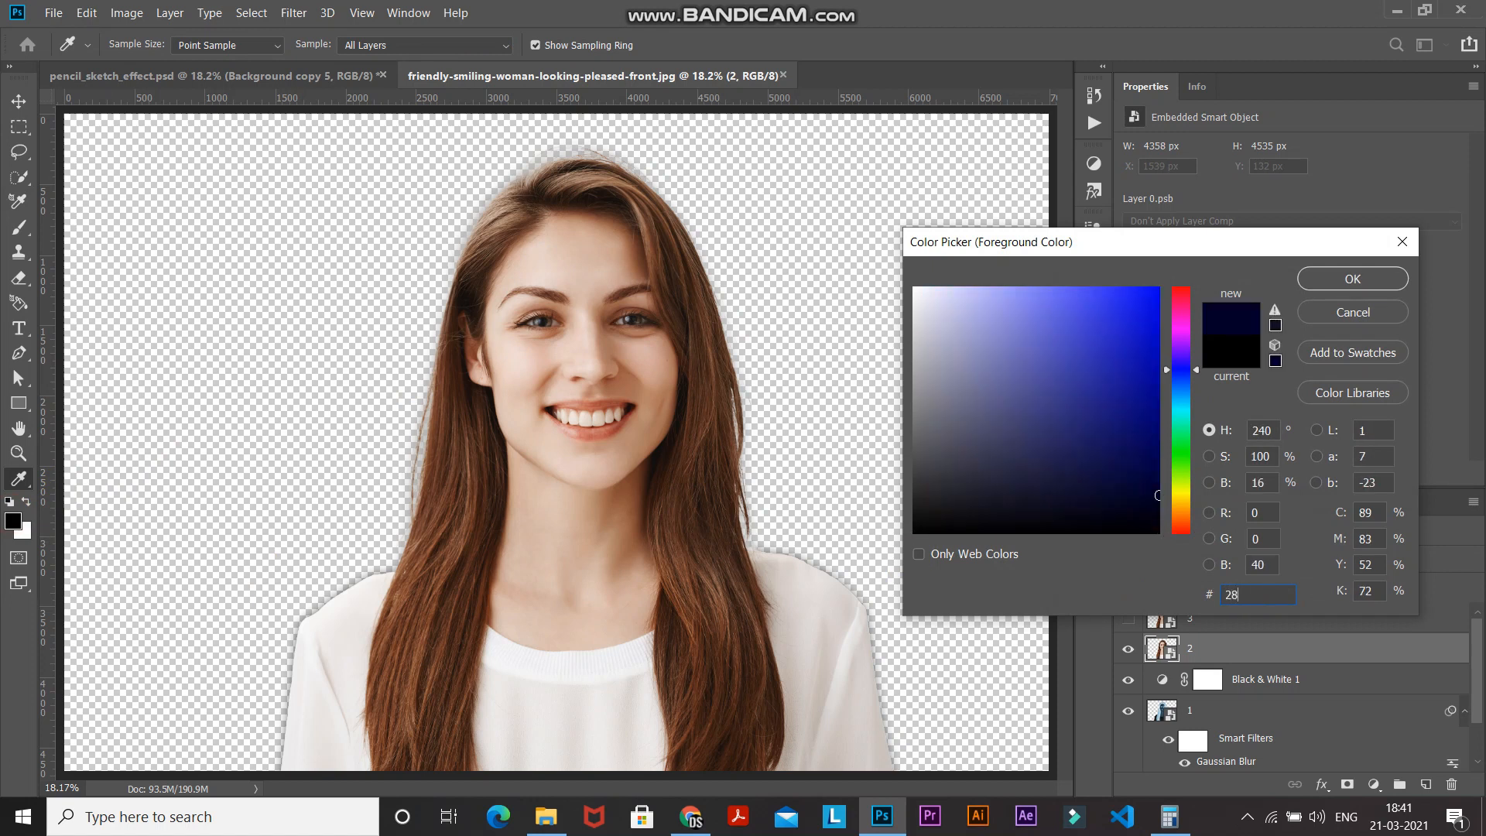
text(2828)
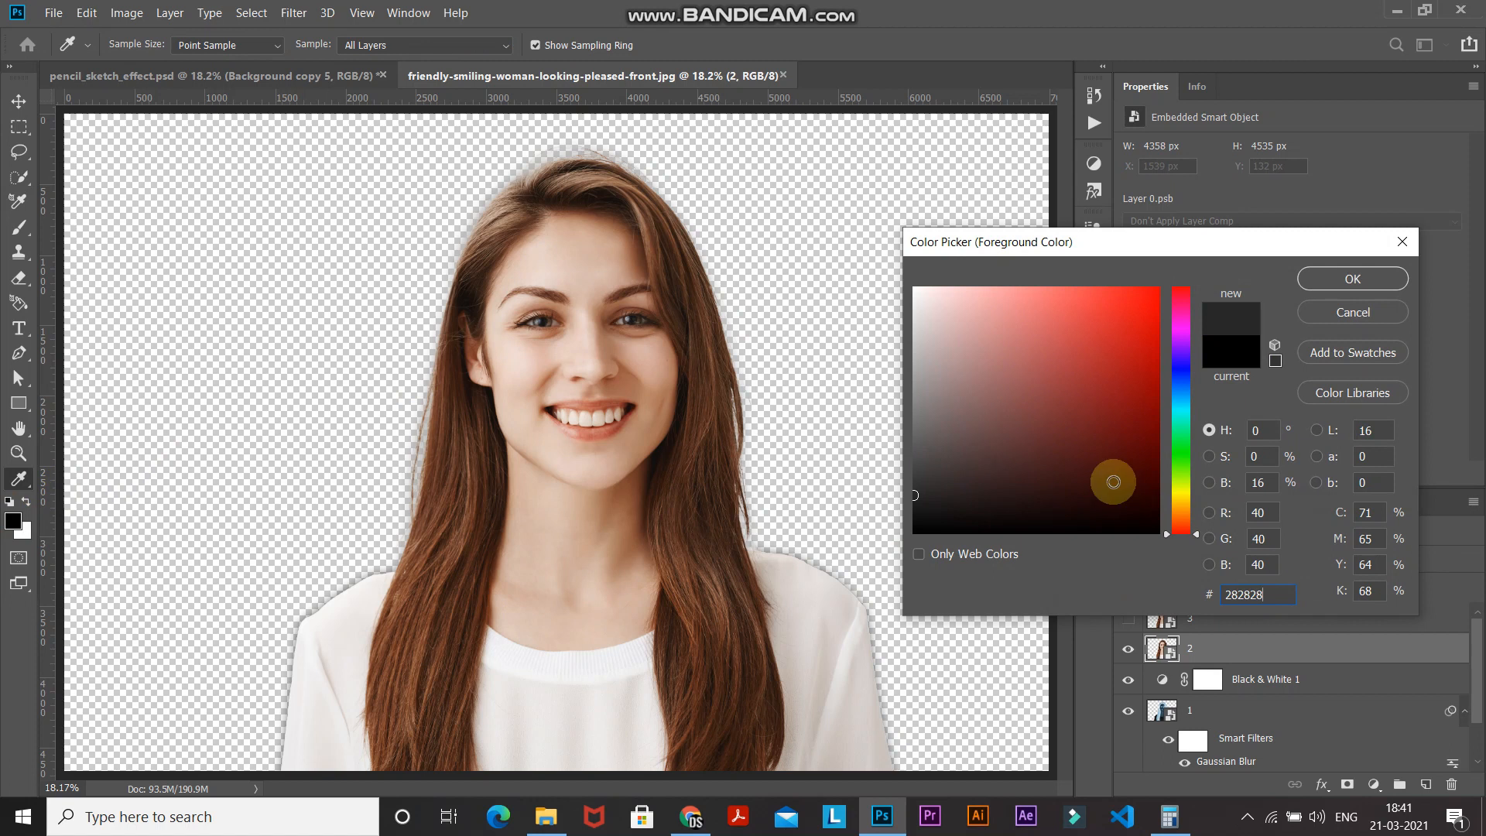
key(Return)
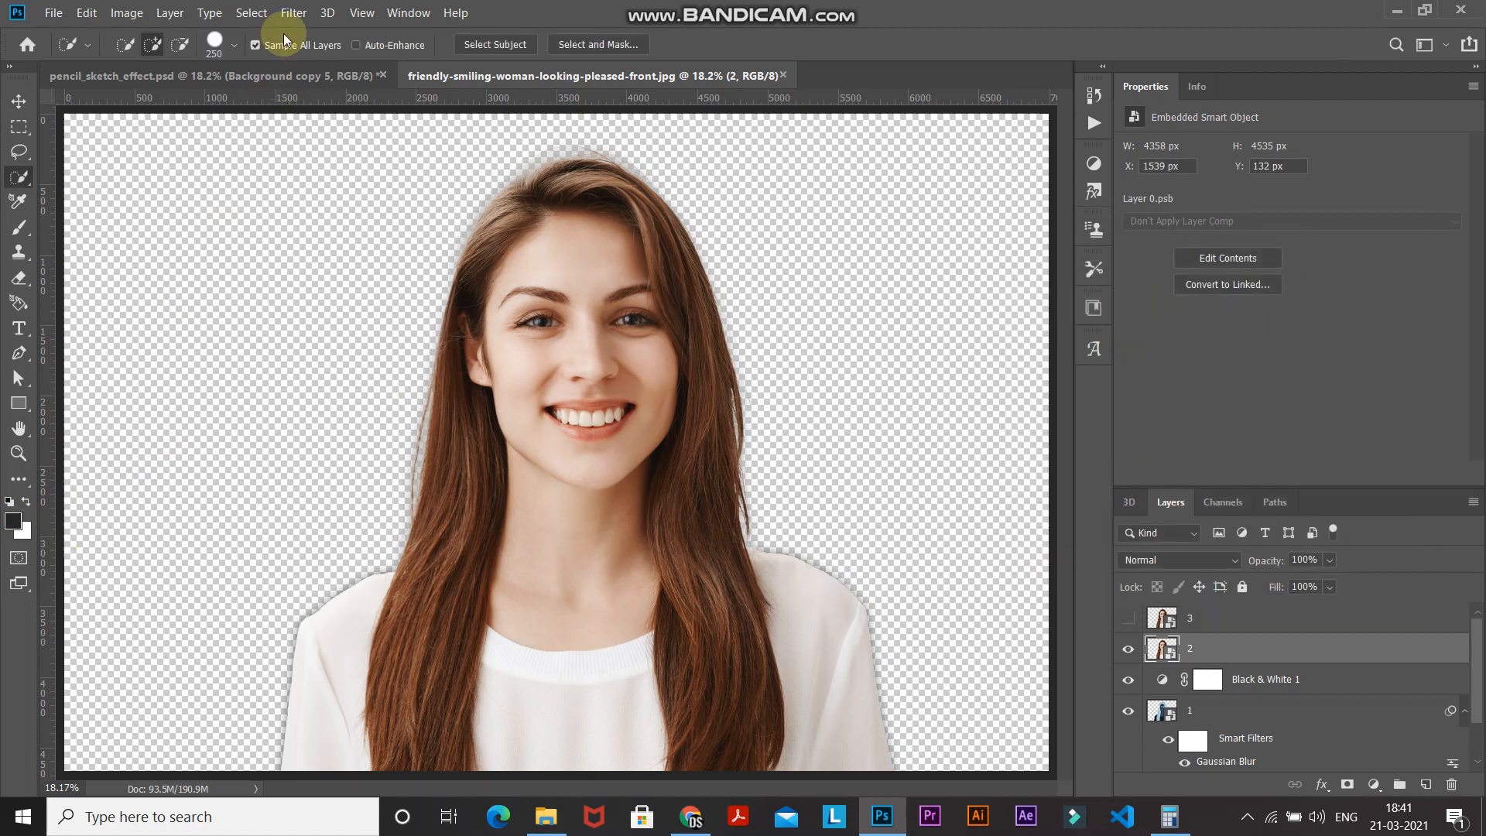
- Apply the Charcoal sketch filter to layer 2 with Charcoal Thickness 2, Detail 5 and Light/Dark Balance 50
click(293, 16)
click(304, 85)
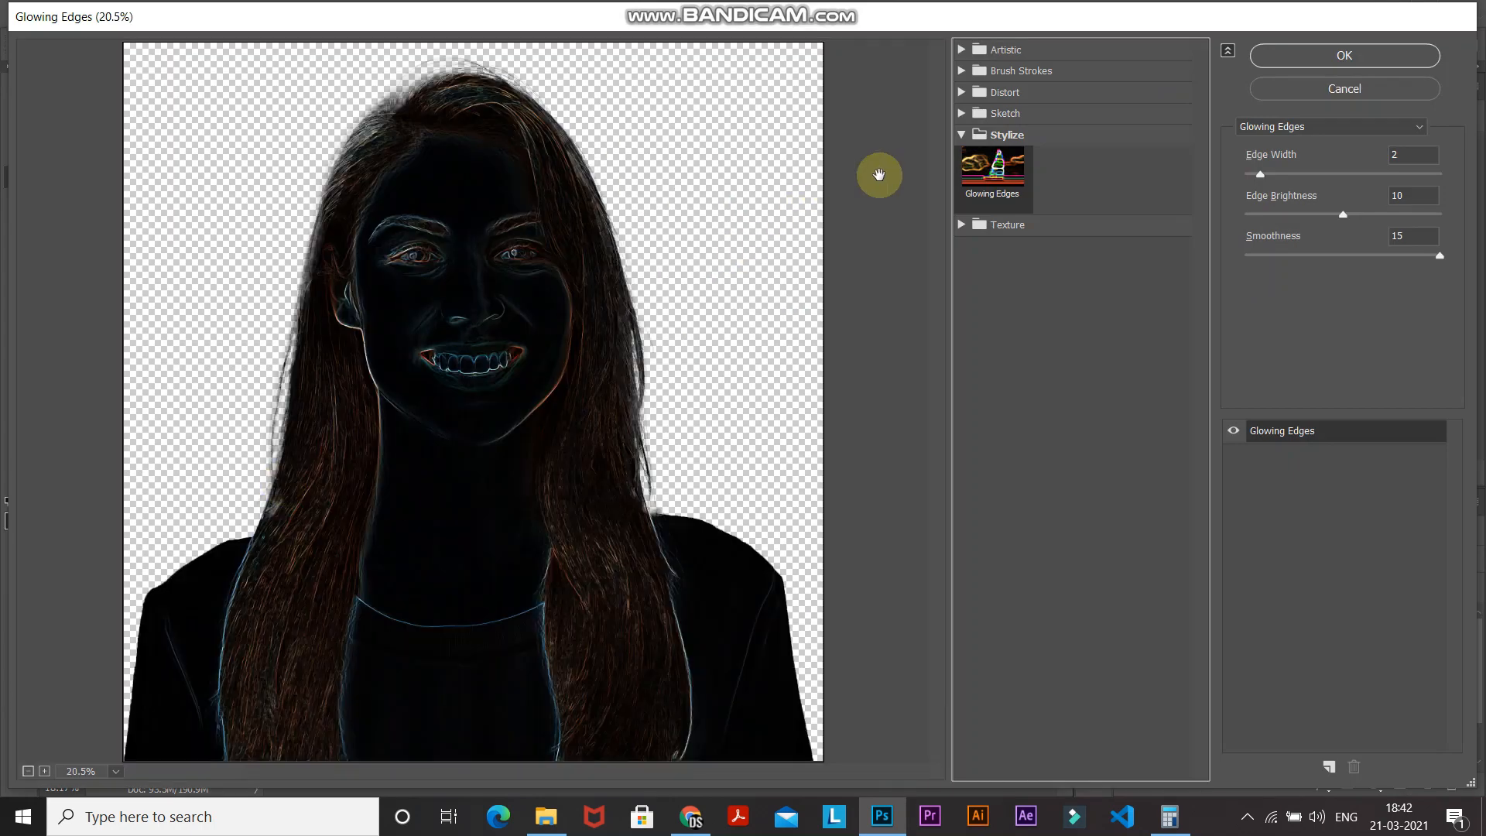
click(963, 115)
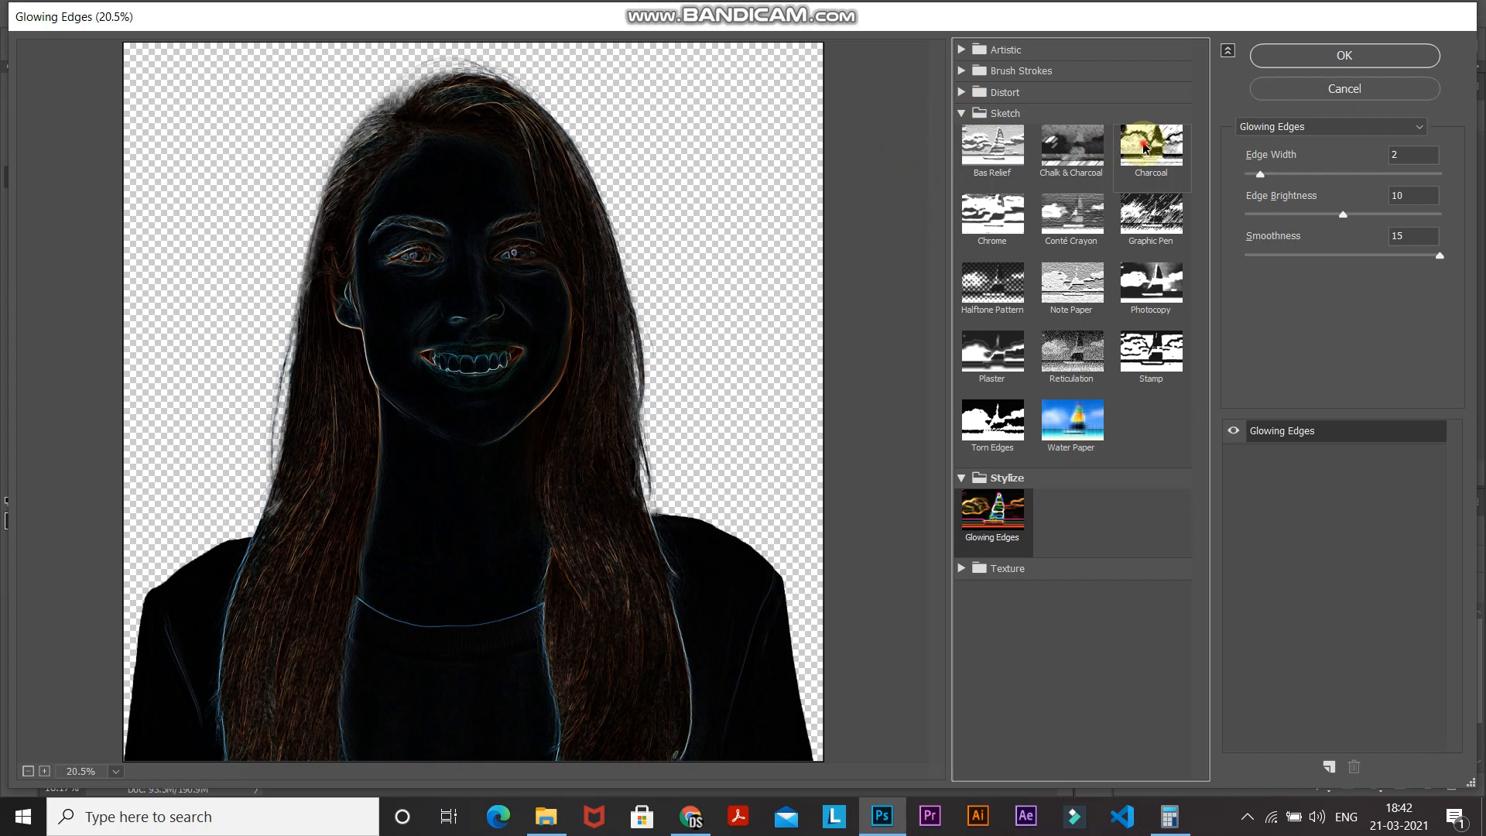
click(1127, 151)
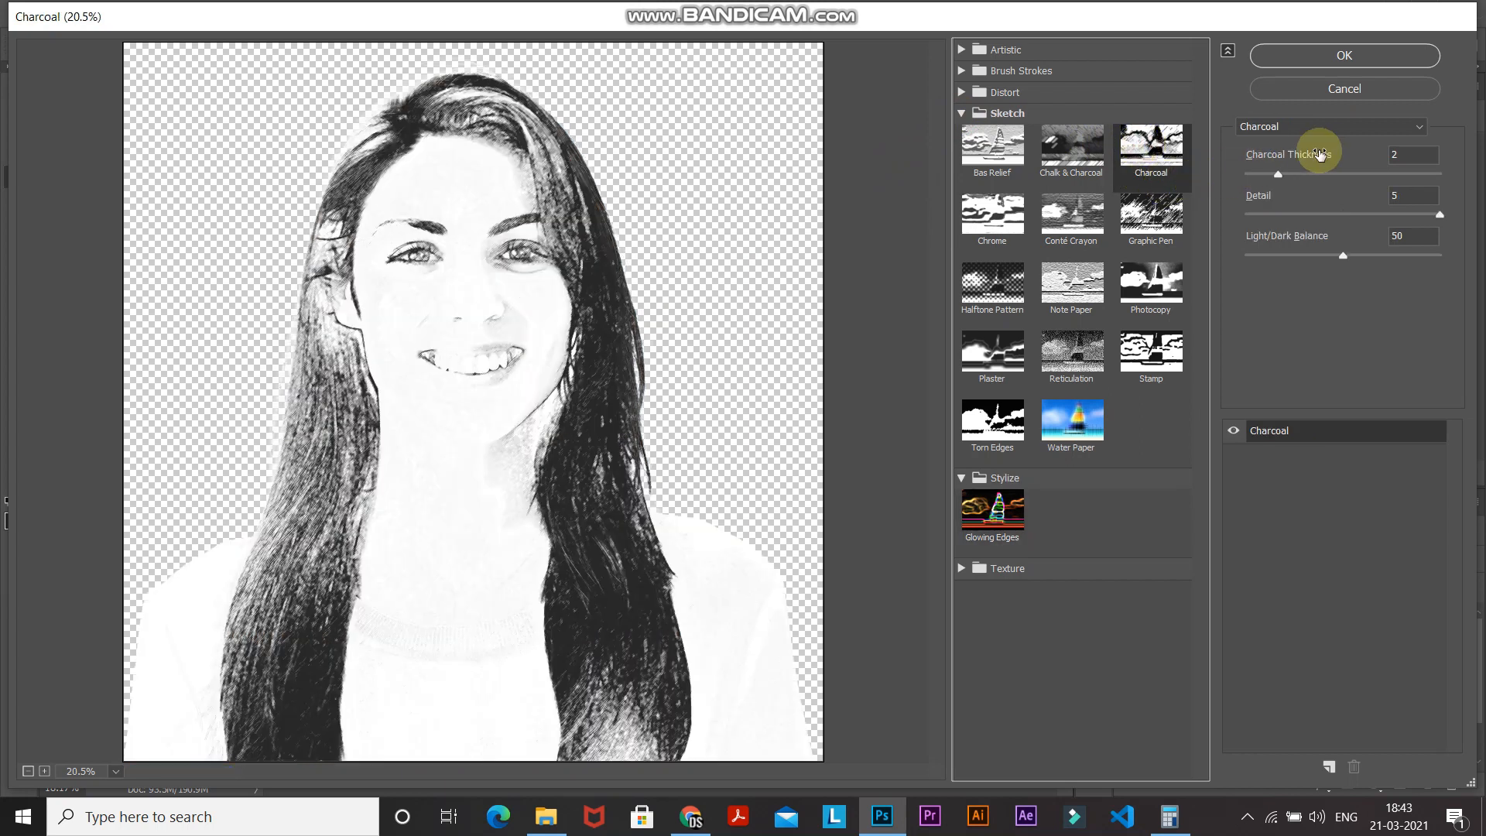
click(1413, 153)
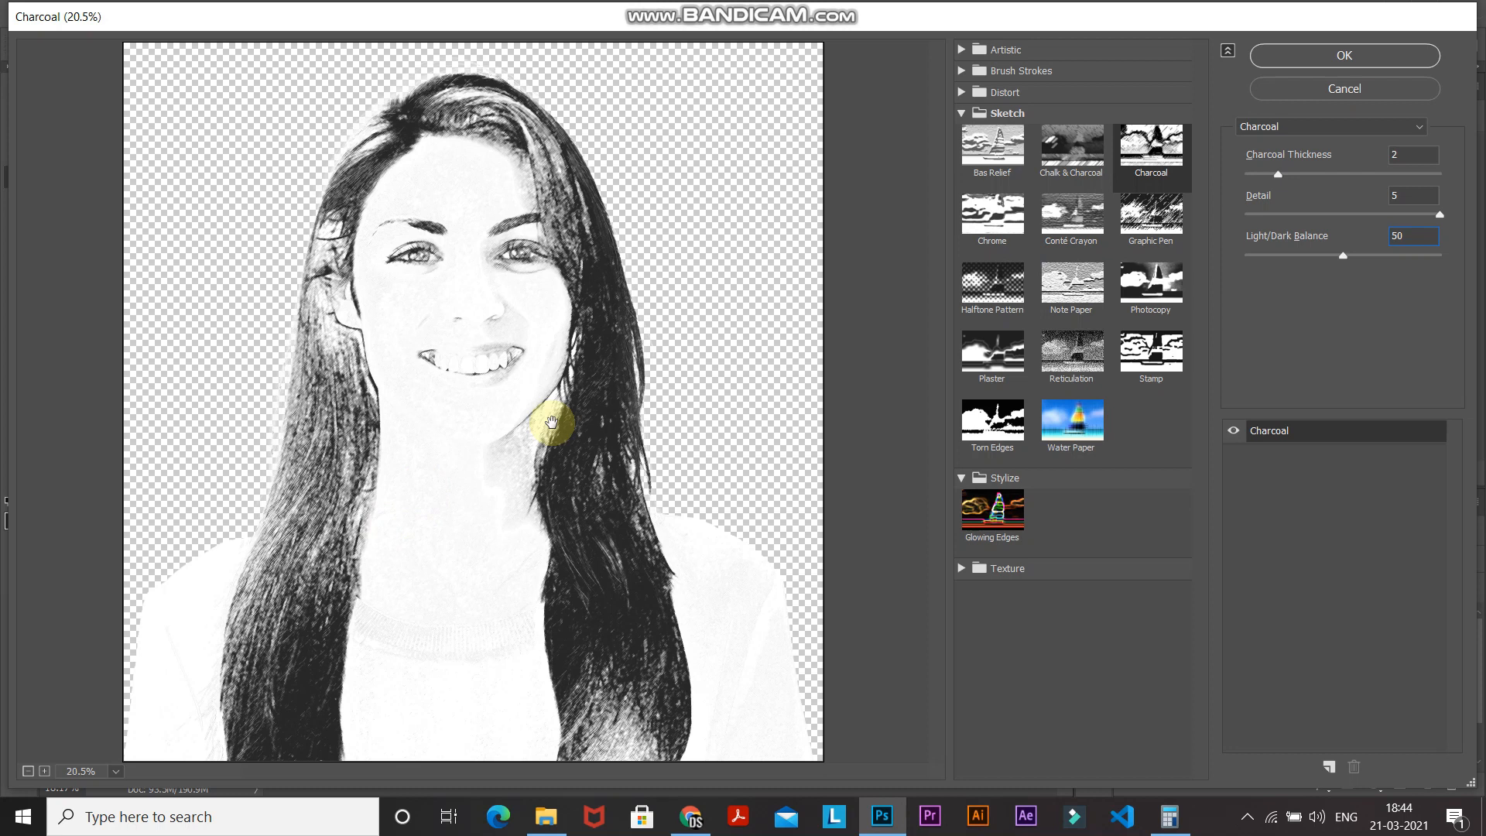
click(1366, 56)
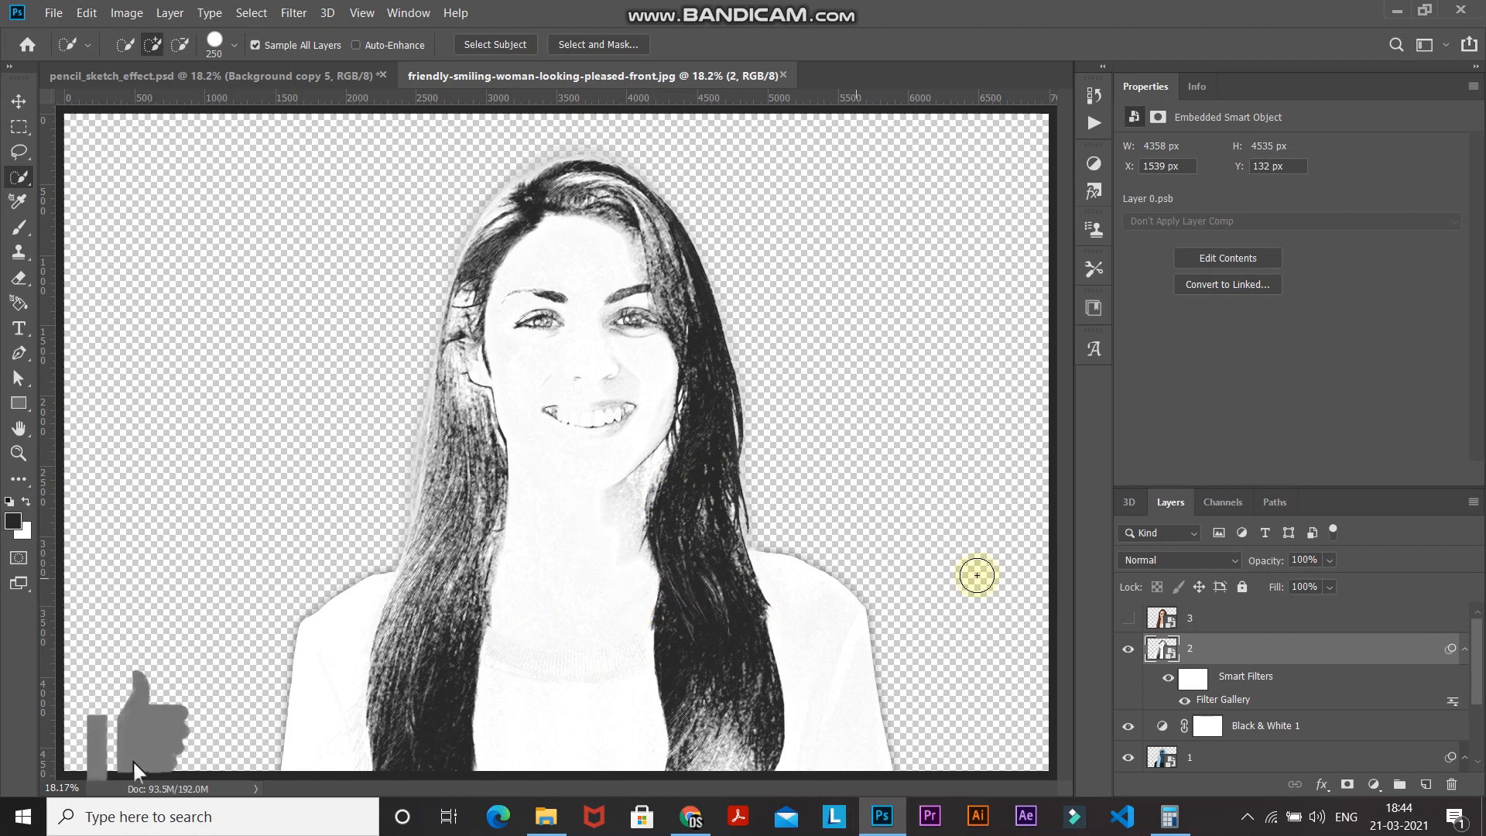
- Set layer 2's blend mode to Multiply and compare the image with the layer hidden and shown
click(1151, 562)
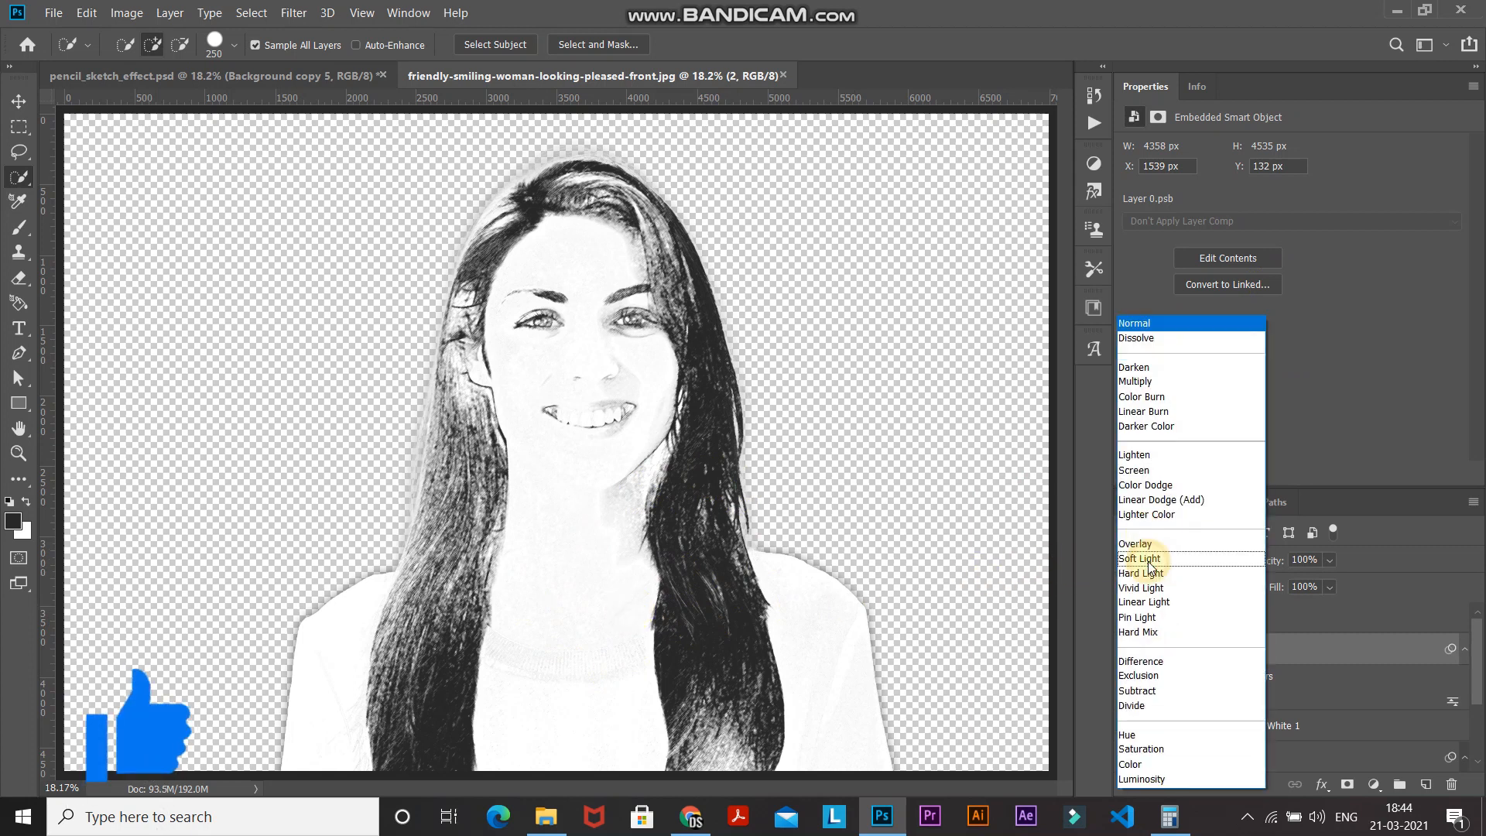
click(1146, 381)
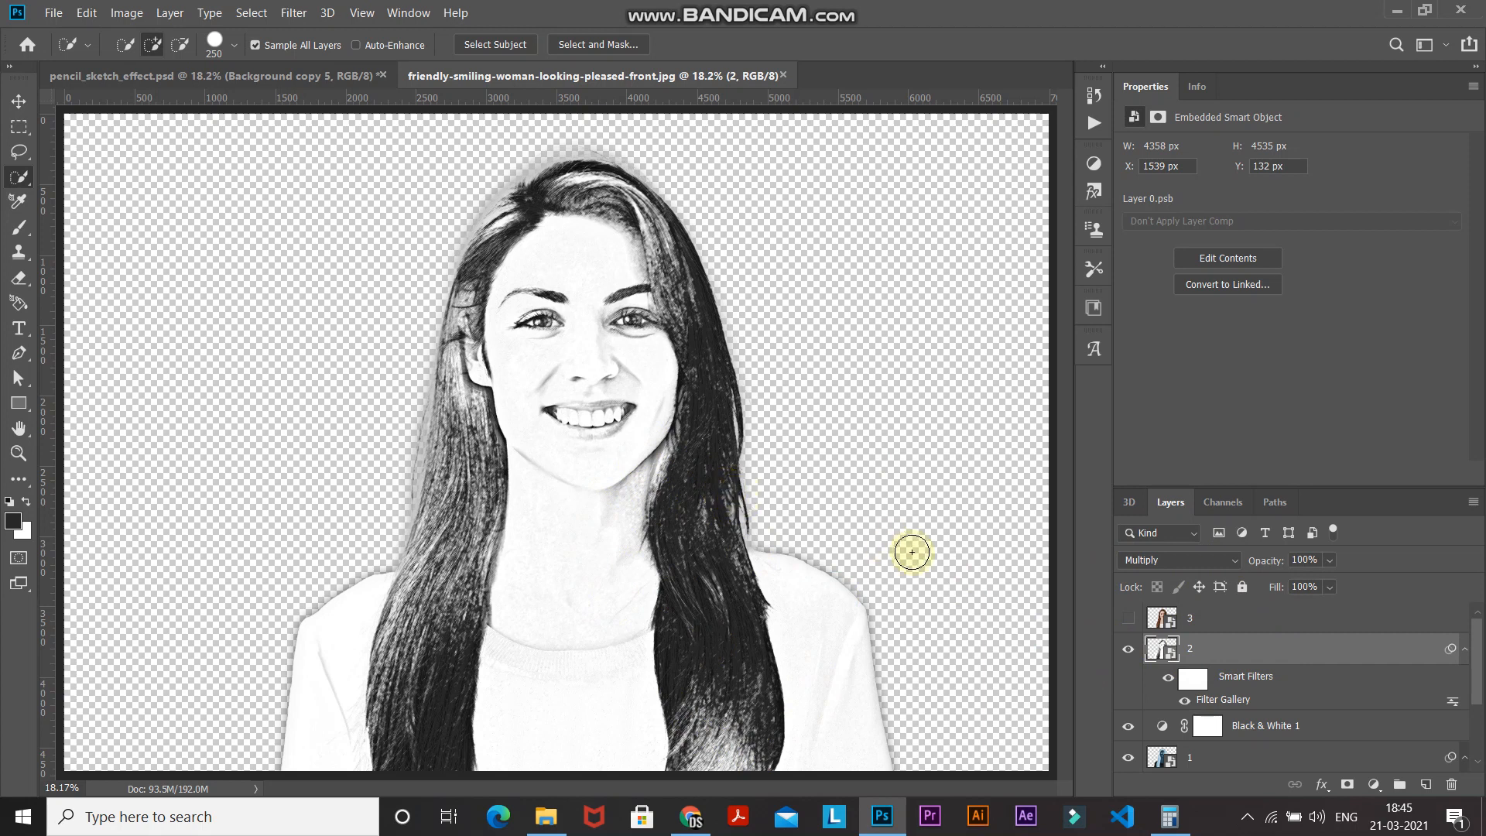
click(1126, 650)
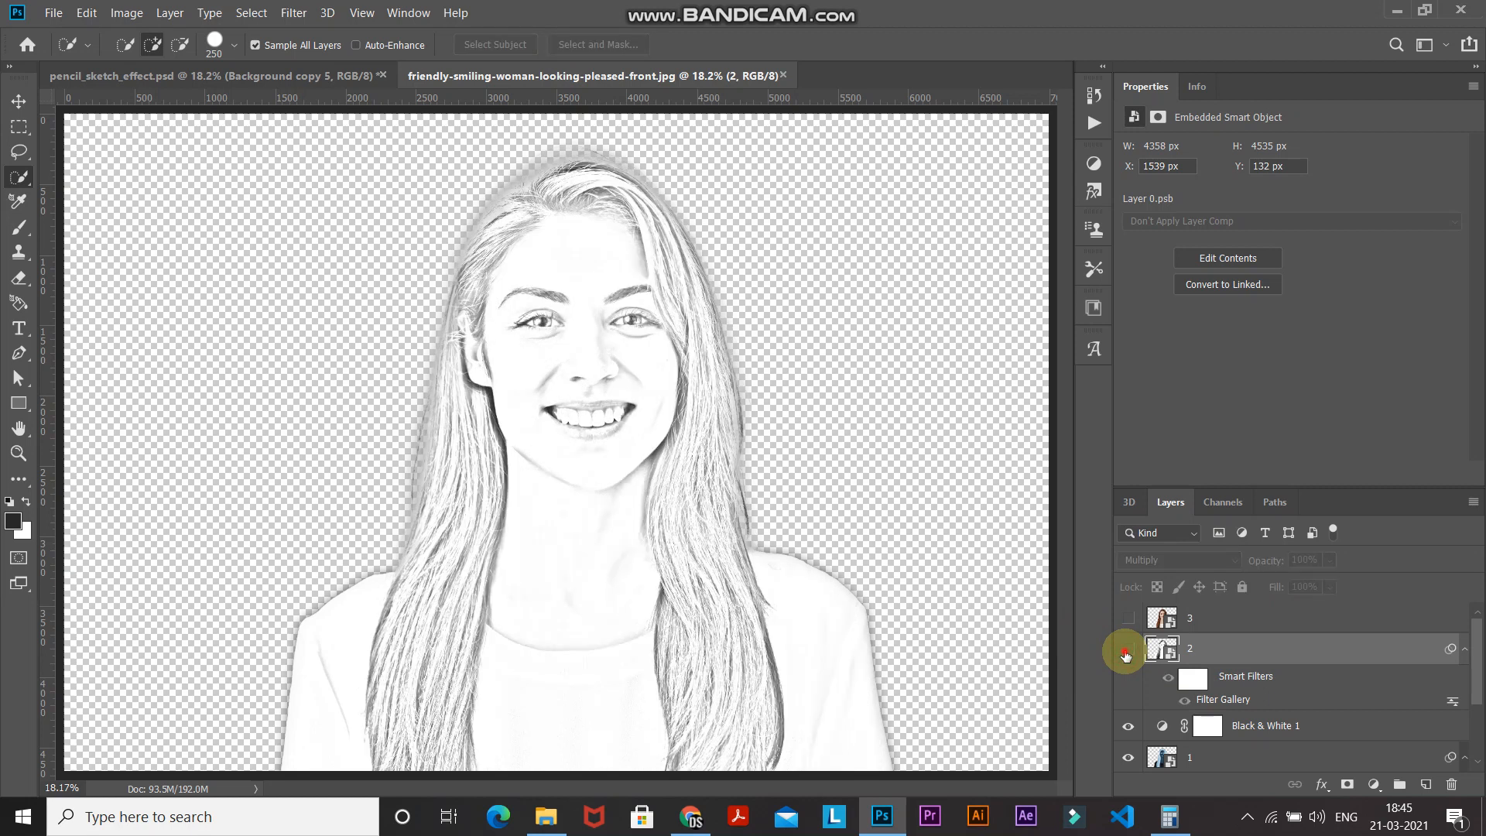
click(1127, 650)
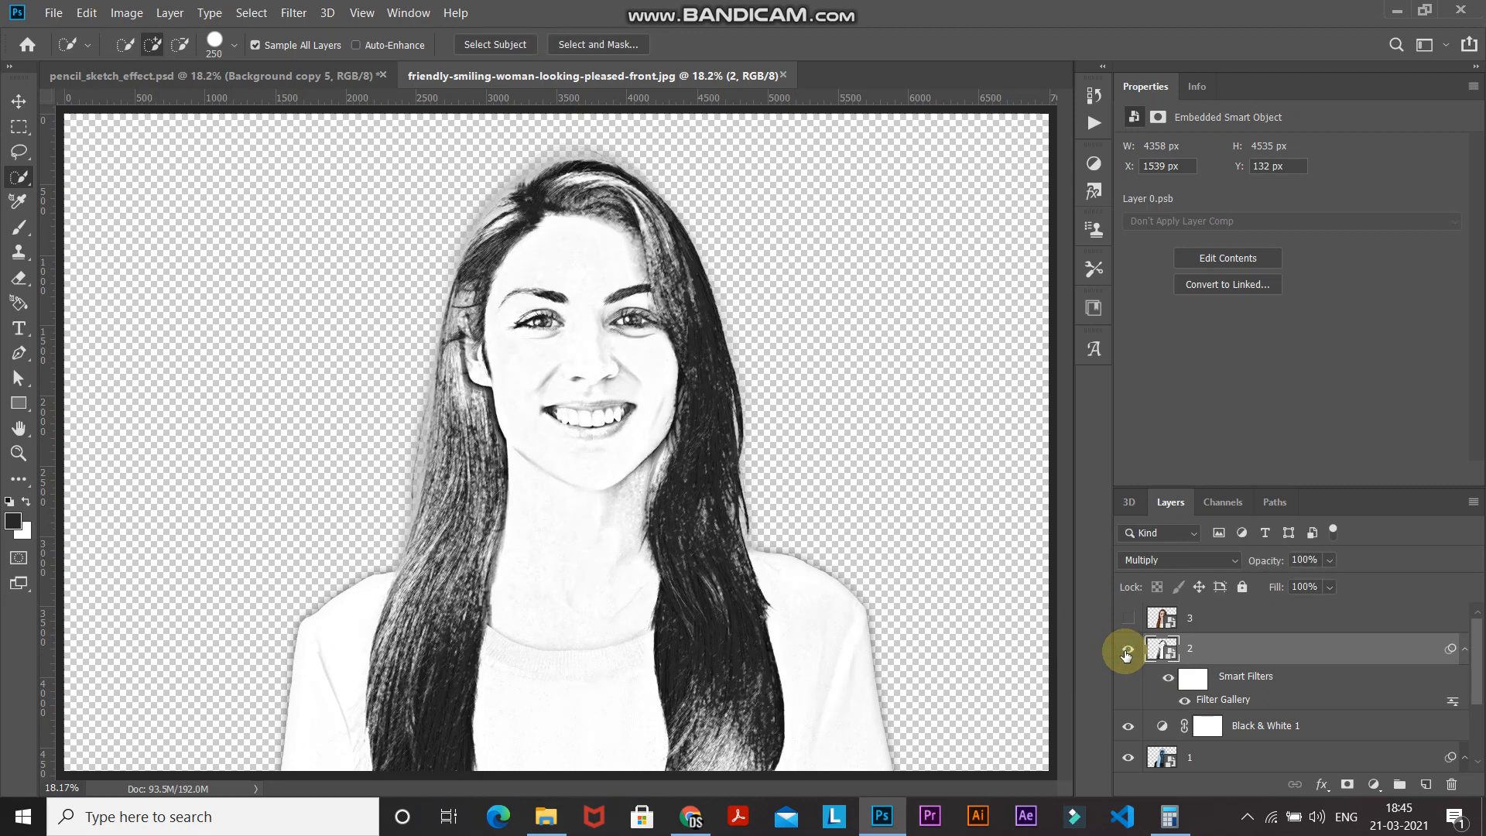
- Select layer 3, make it visible, and apply a Black & White adjustment with the Default preset to it
click(1256, 626)
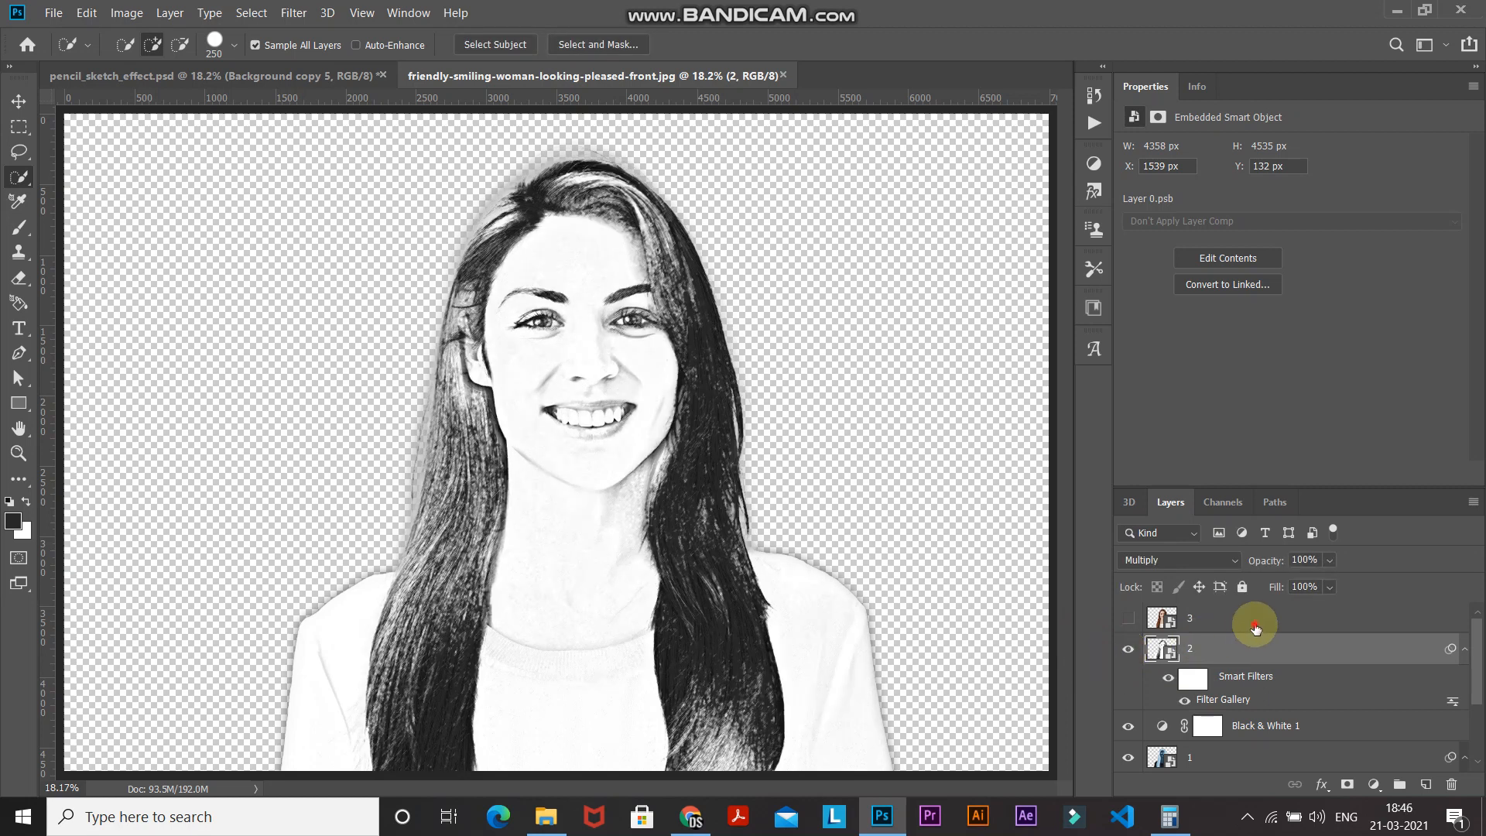
click(1123, 624)
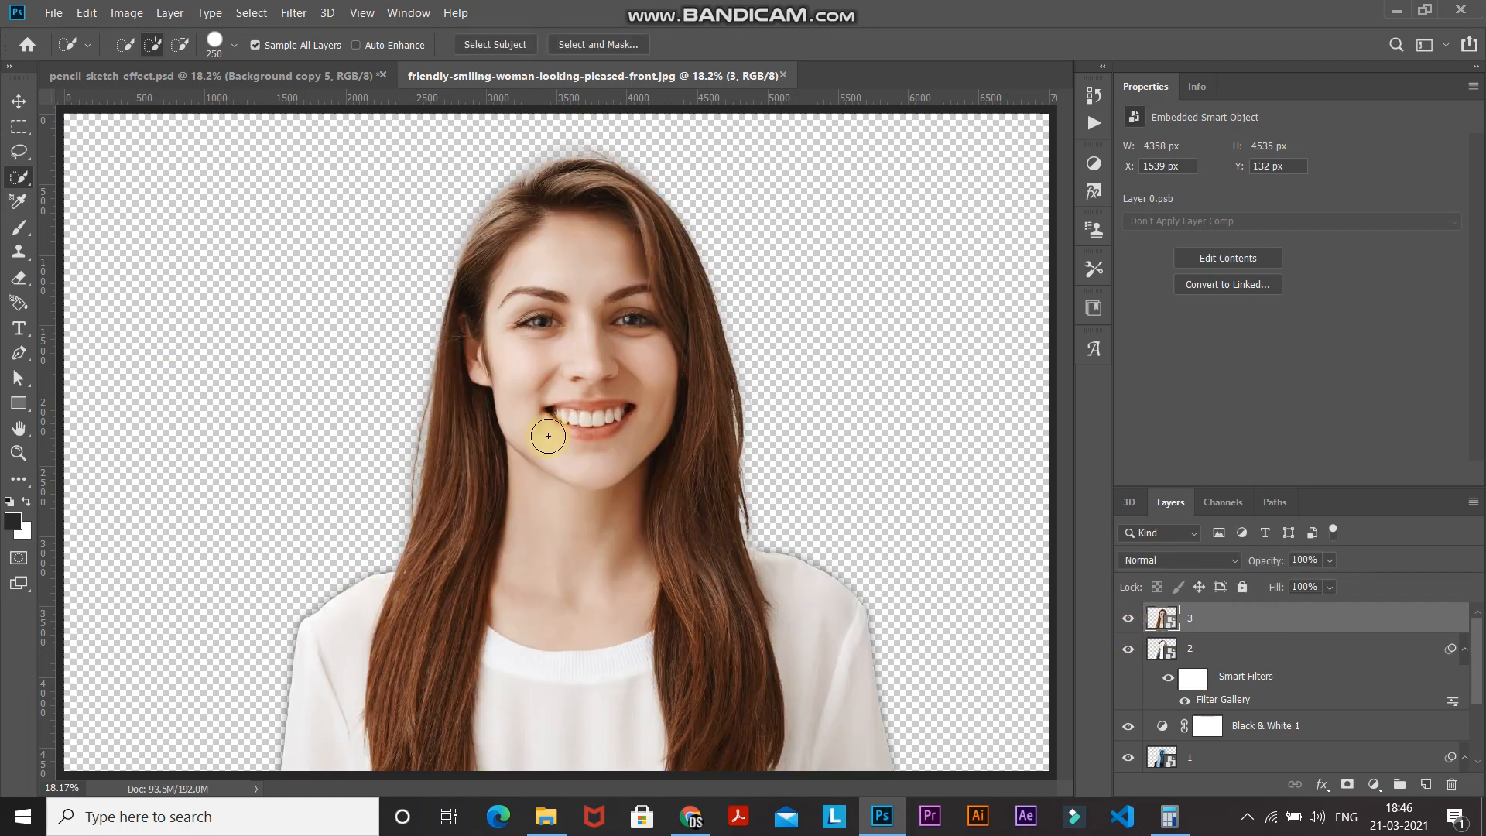
click(117, 10)
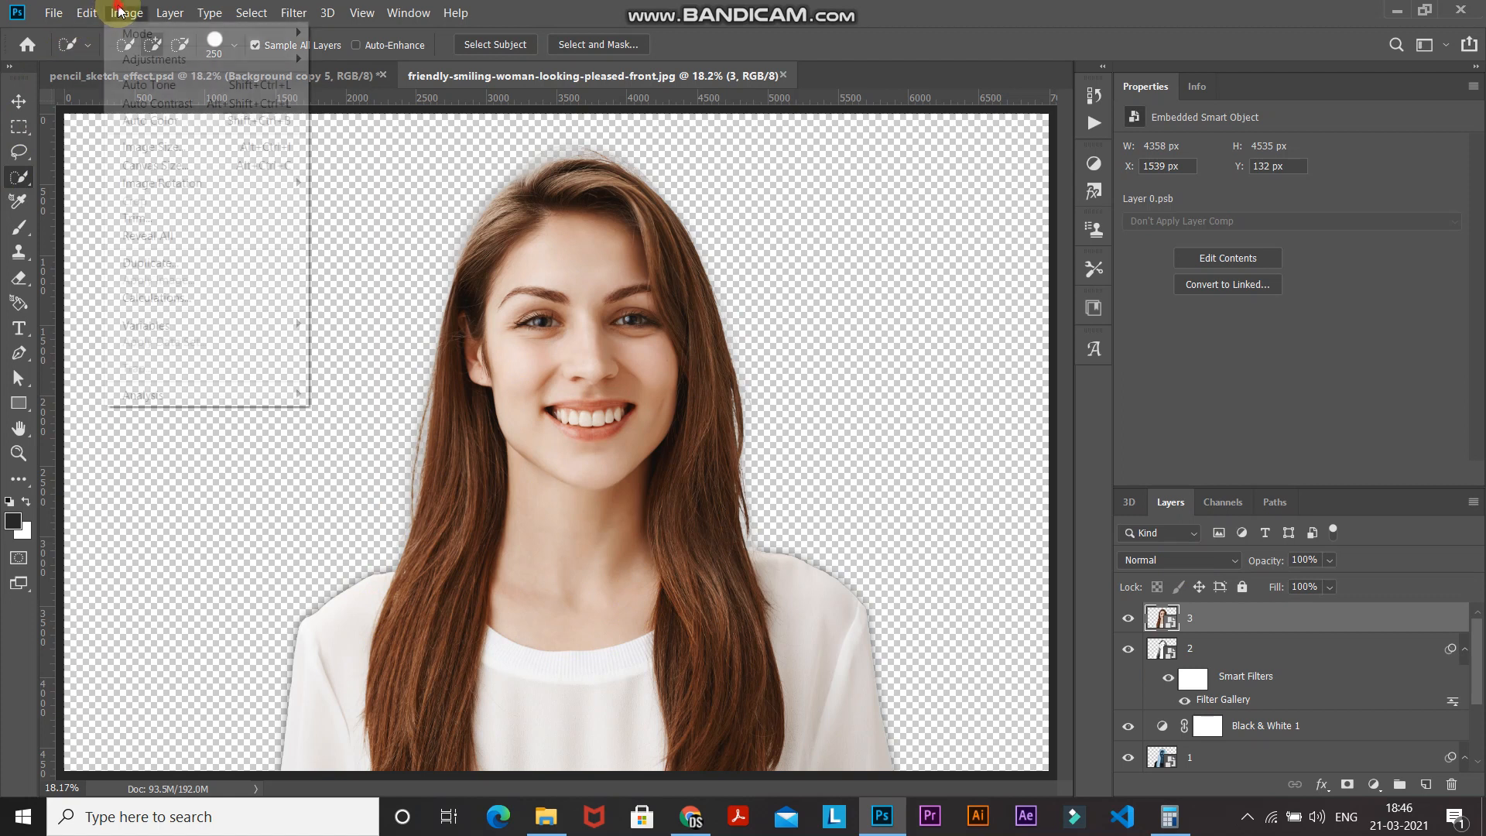
mouse_move(155, 59)
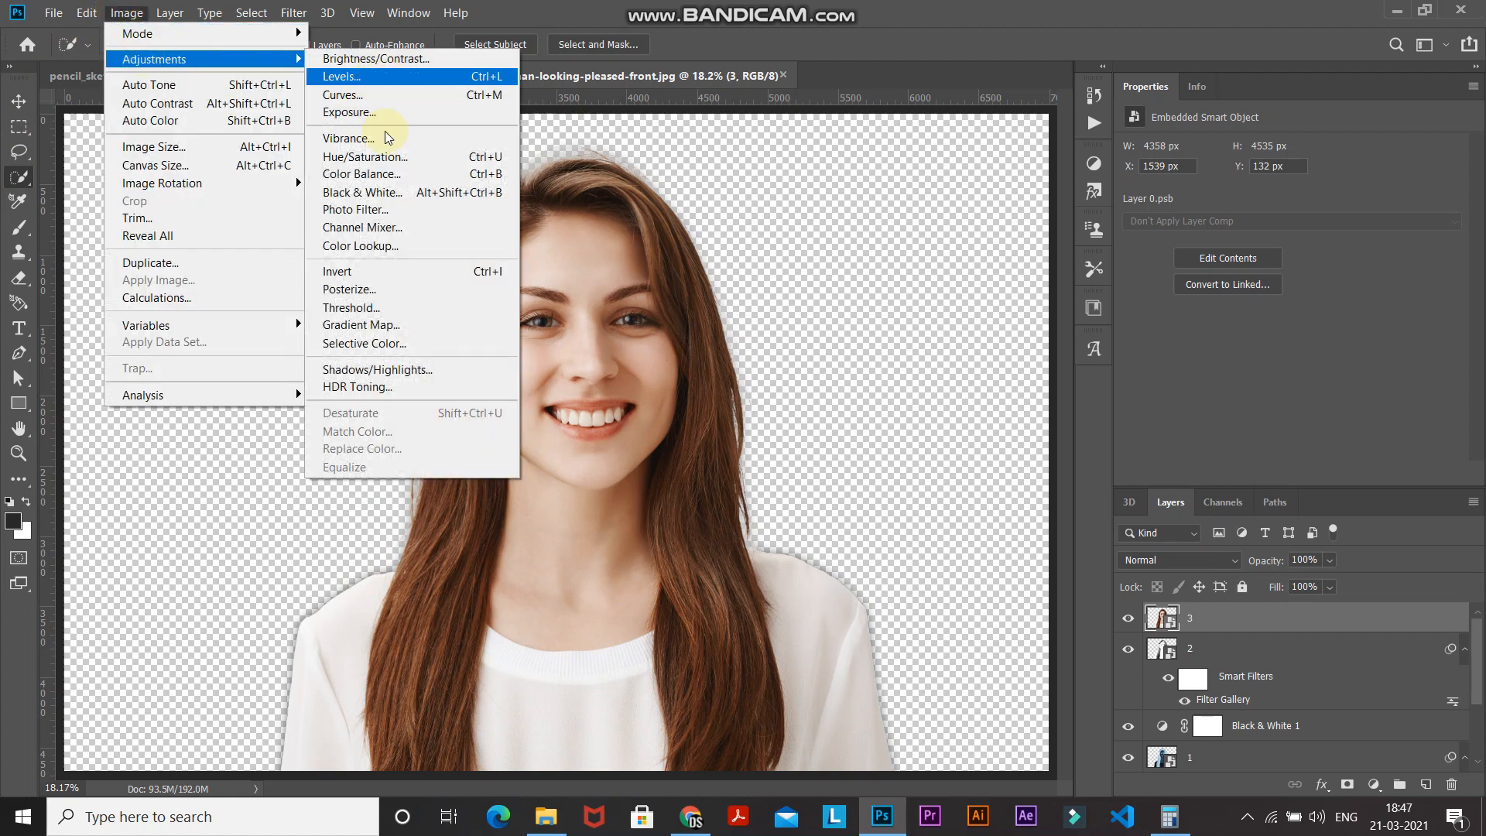
click(383, 194)
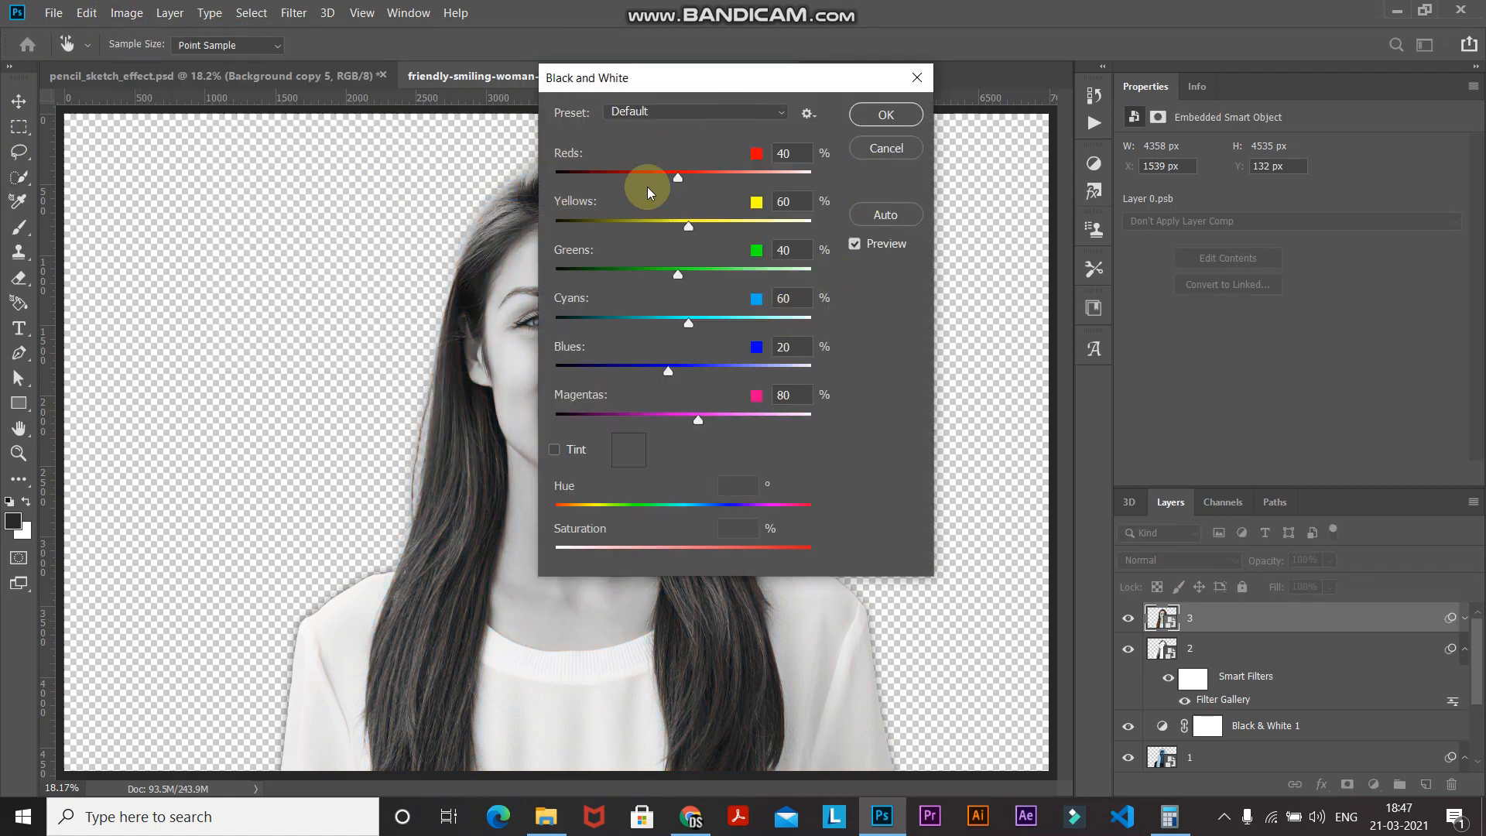
click(872, 121)
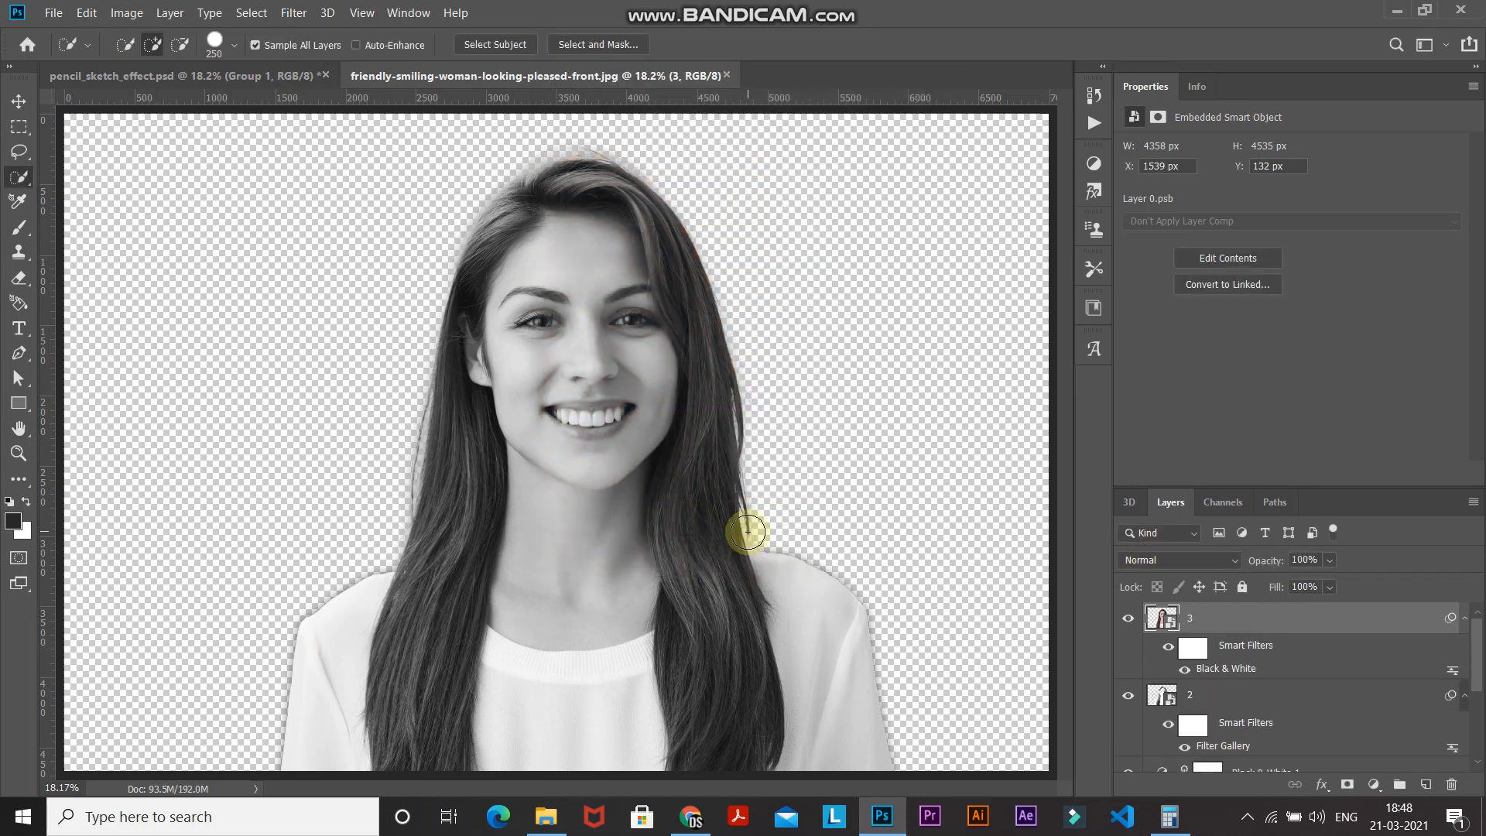
- Apply the Glowing Edges filter to layer 3 with Edge Width 2, Edge Brightness 10 and Smoothness 15
click(293, 12)
click(300, 85)
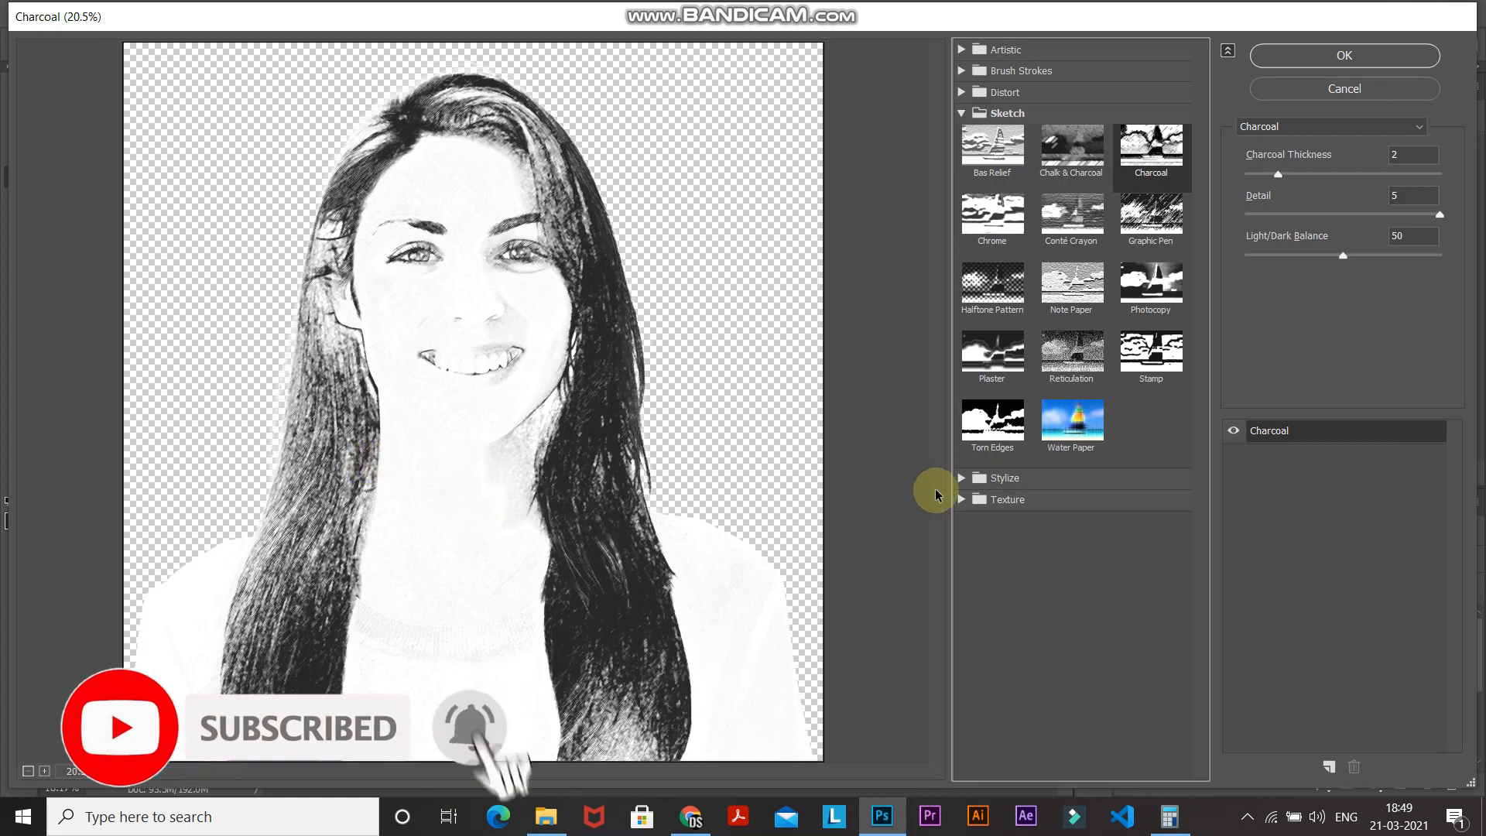
click(963, 479)
click(988, 529)
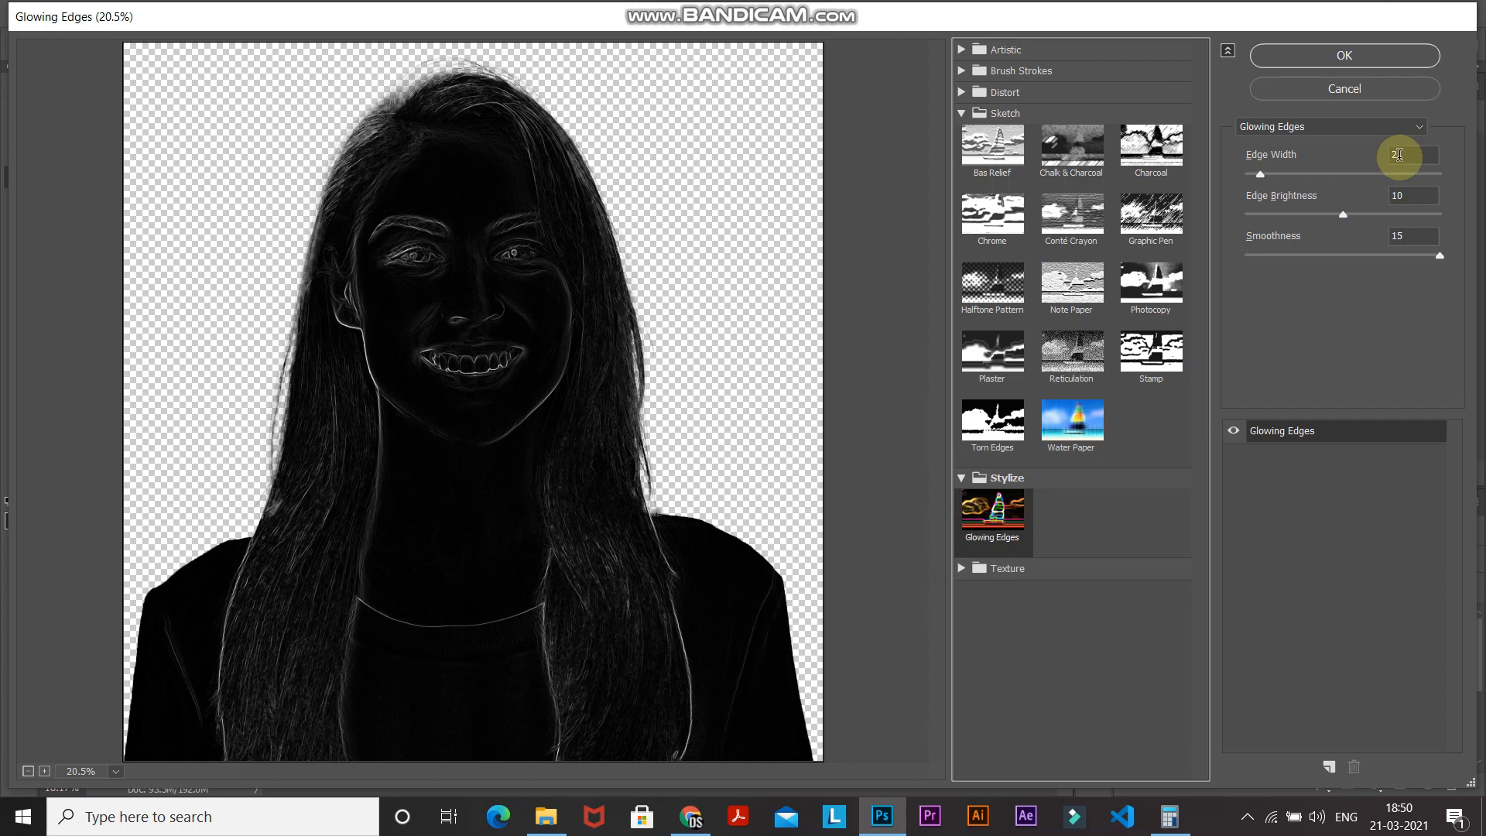
click(1403, 154)
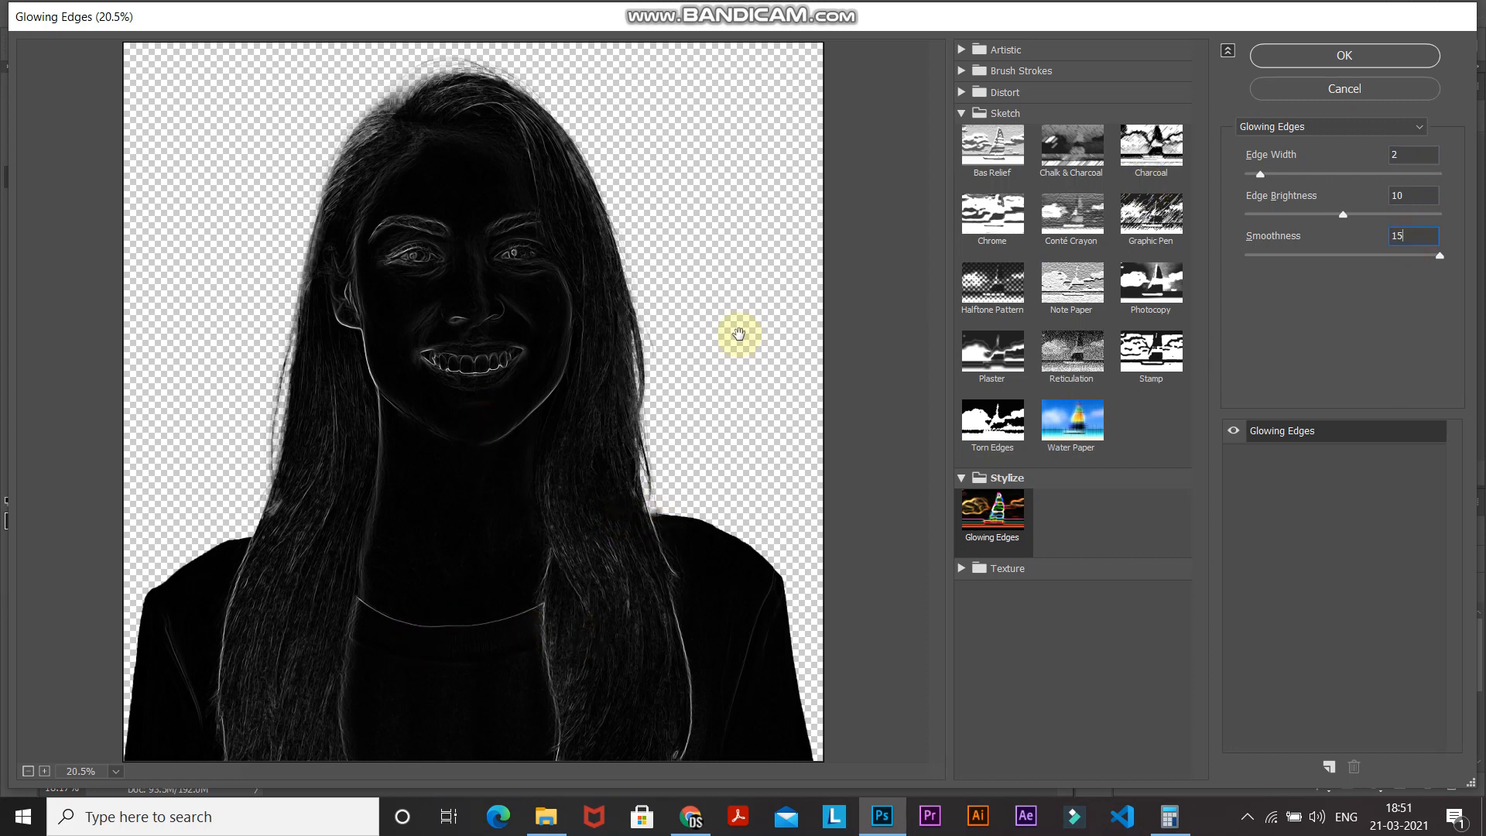
click(1342, 74)
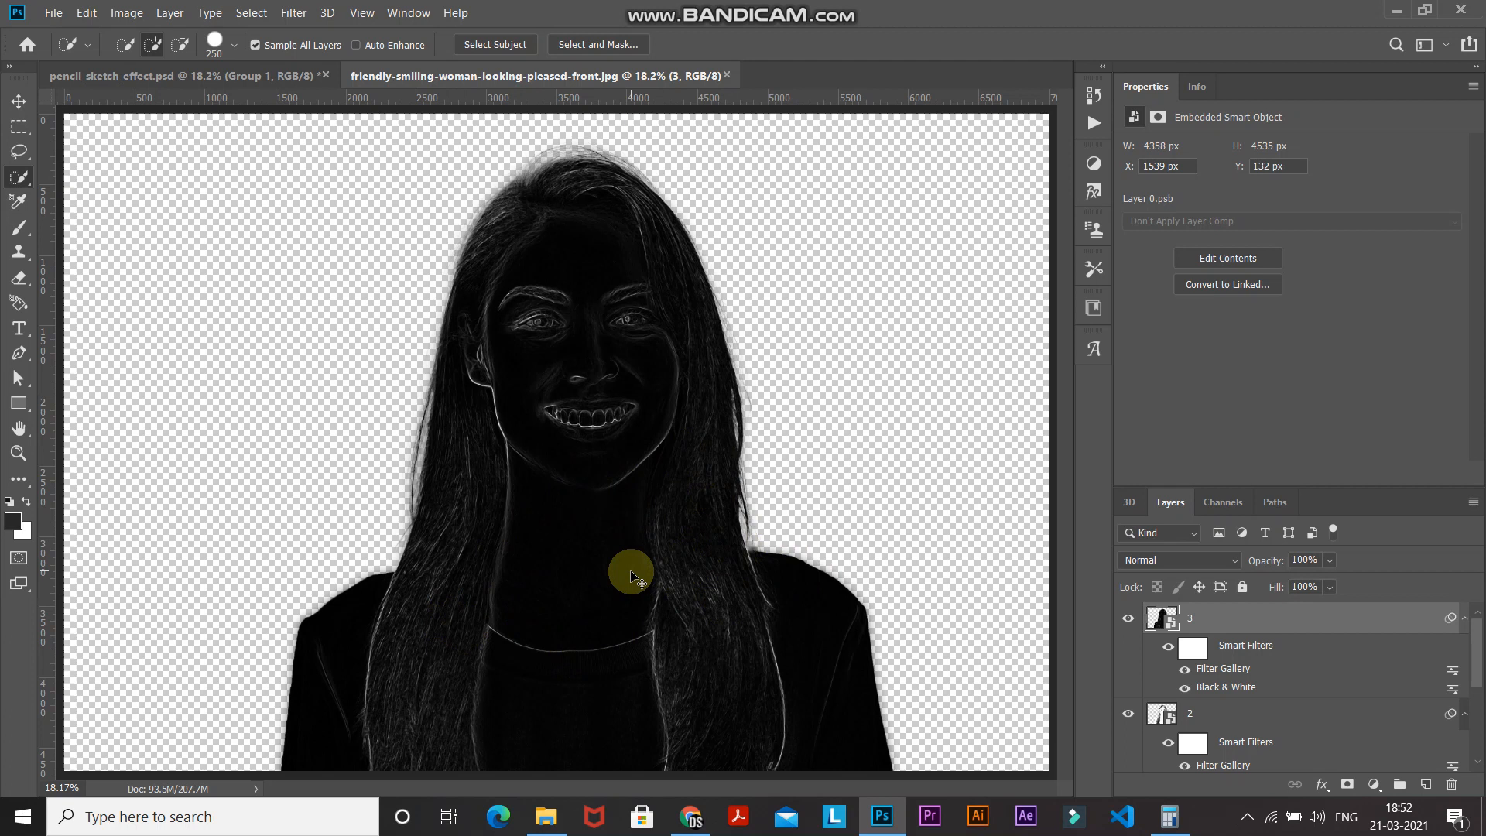
- Invert layer 3, set its blend mode to Multiply, and compare the image with the layer hidden and shown
key(ctrl+i)
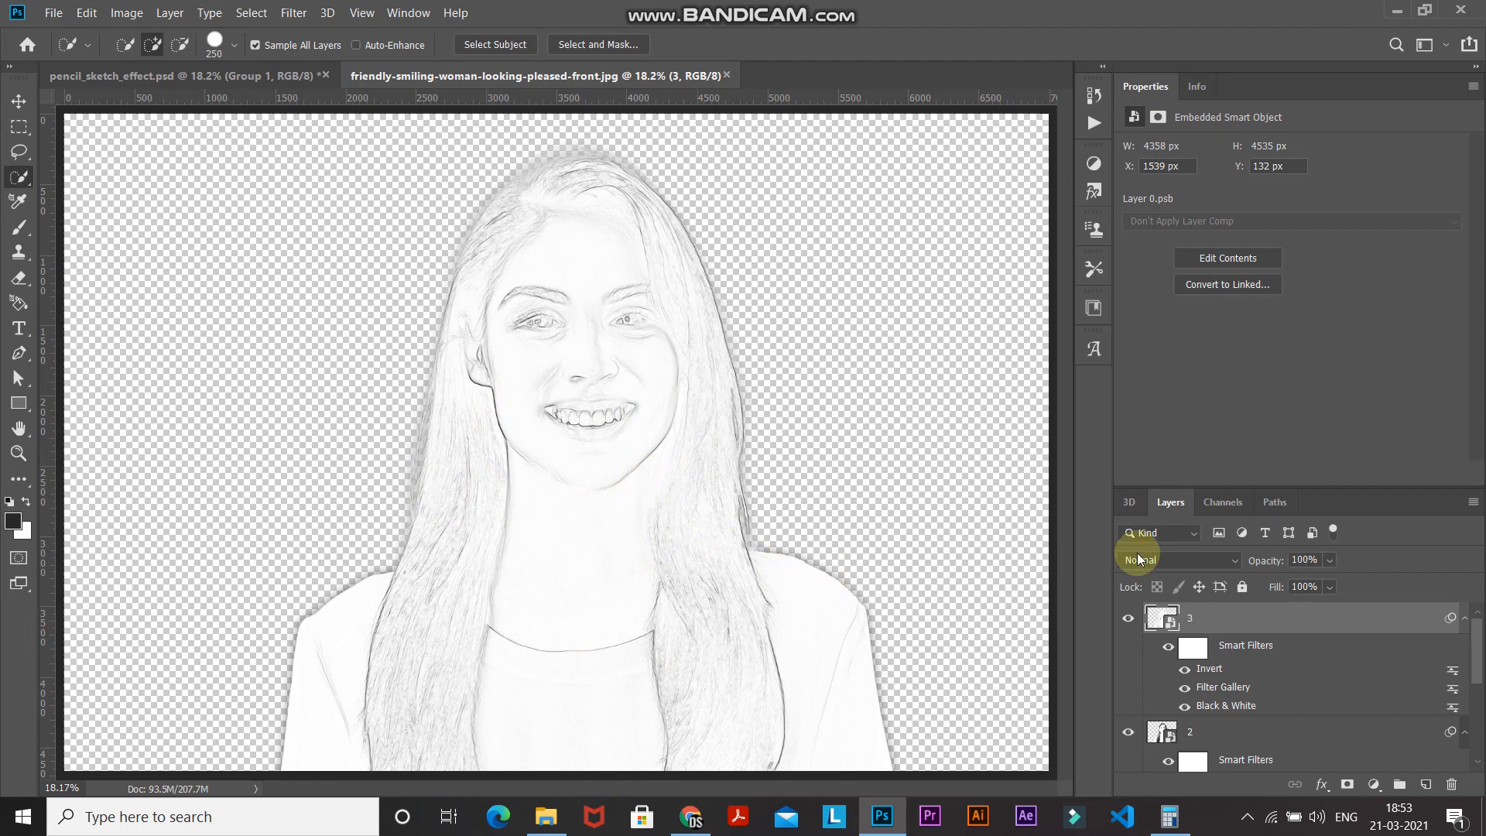
click(1158, 561)
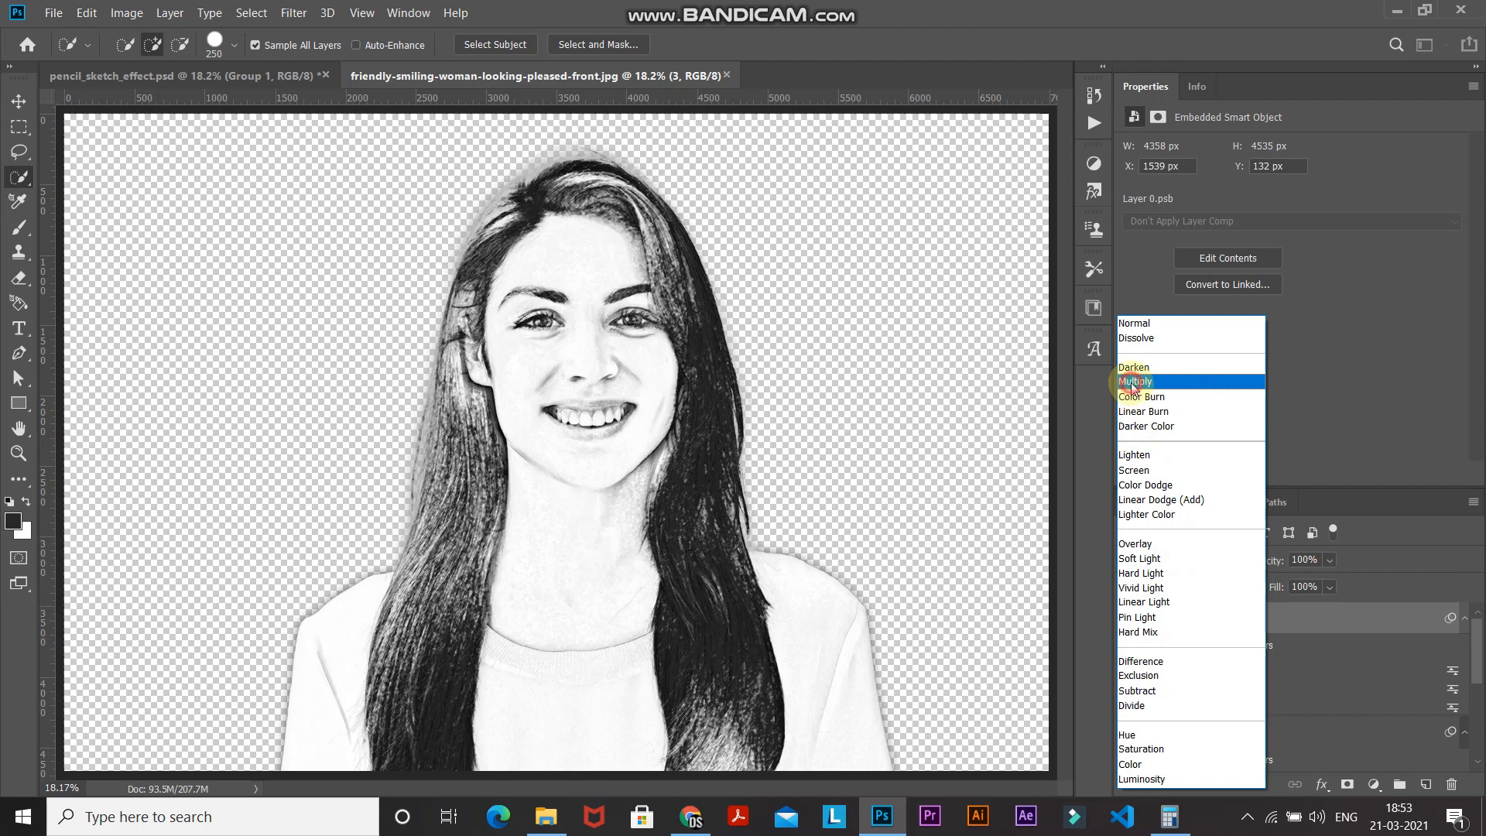
click(1134, 377)
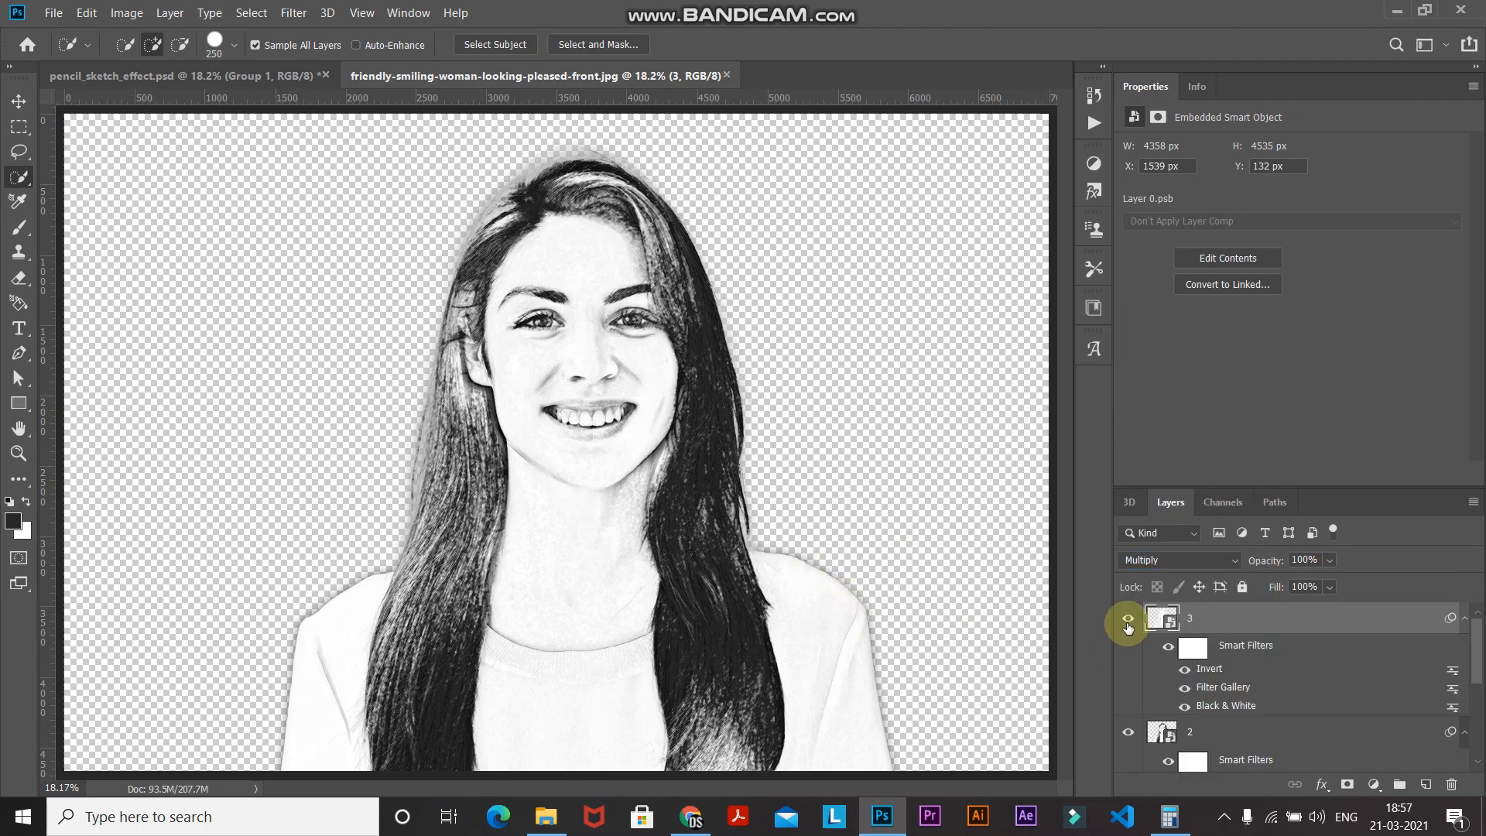
click(1127, 619)
click(1127, 620)
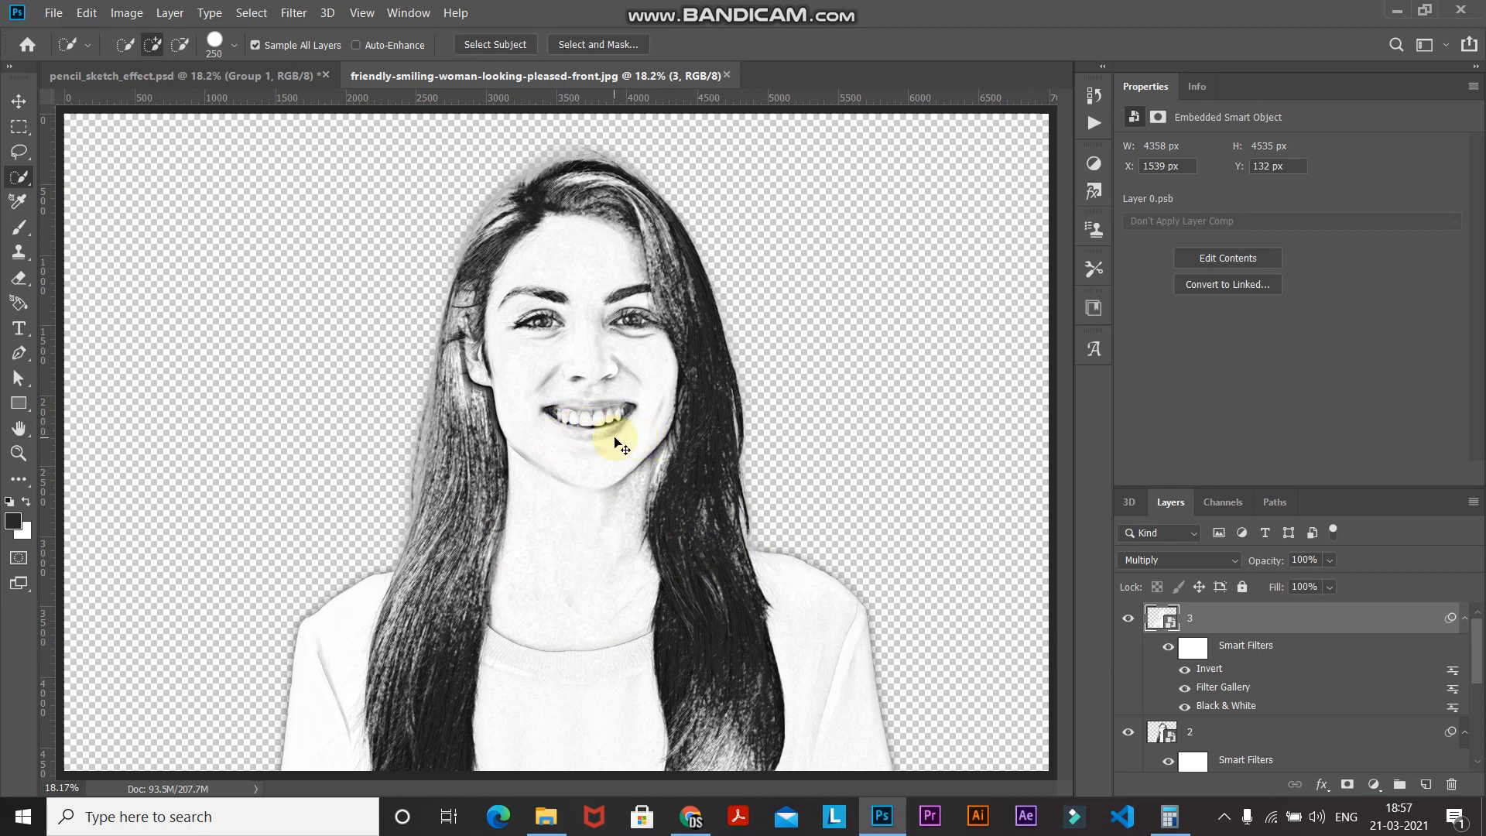
- Add a layer mask to layer 3 and choose the Brush tool with a soft 150-pixel tip
scroll(615, 443, up, 4)
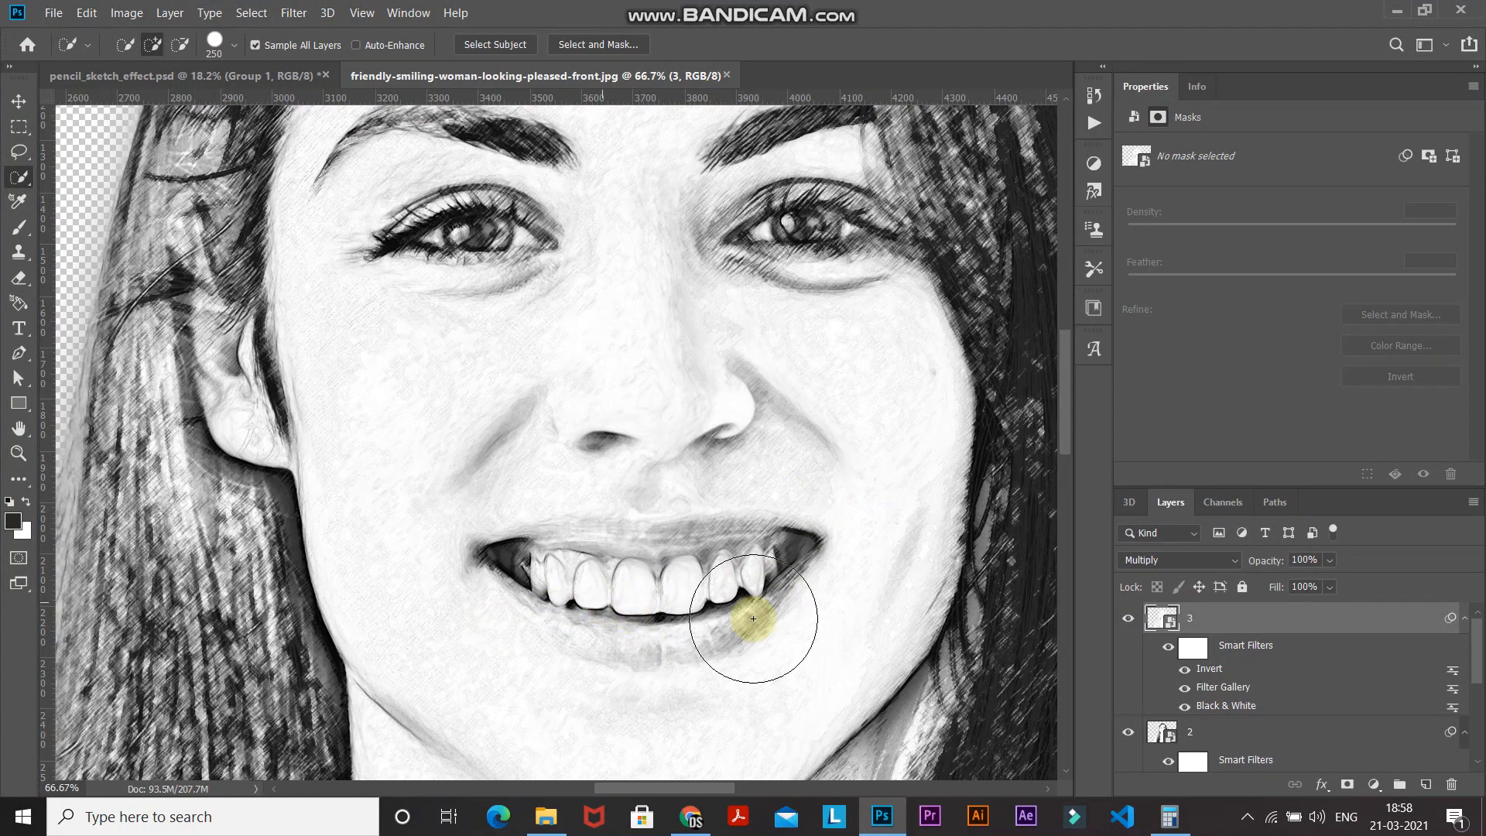
click(1351, 787)
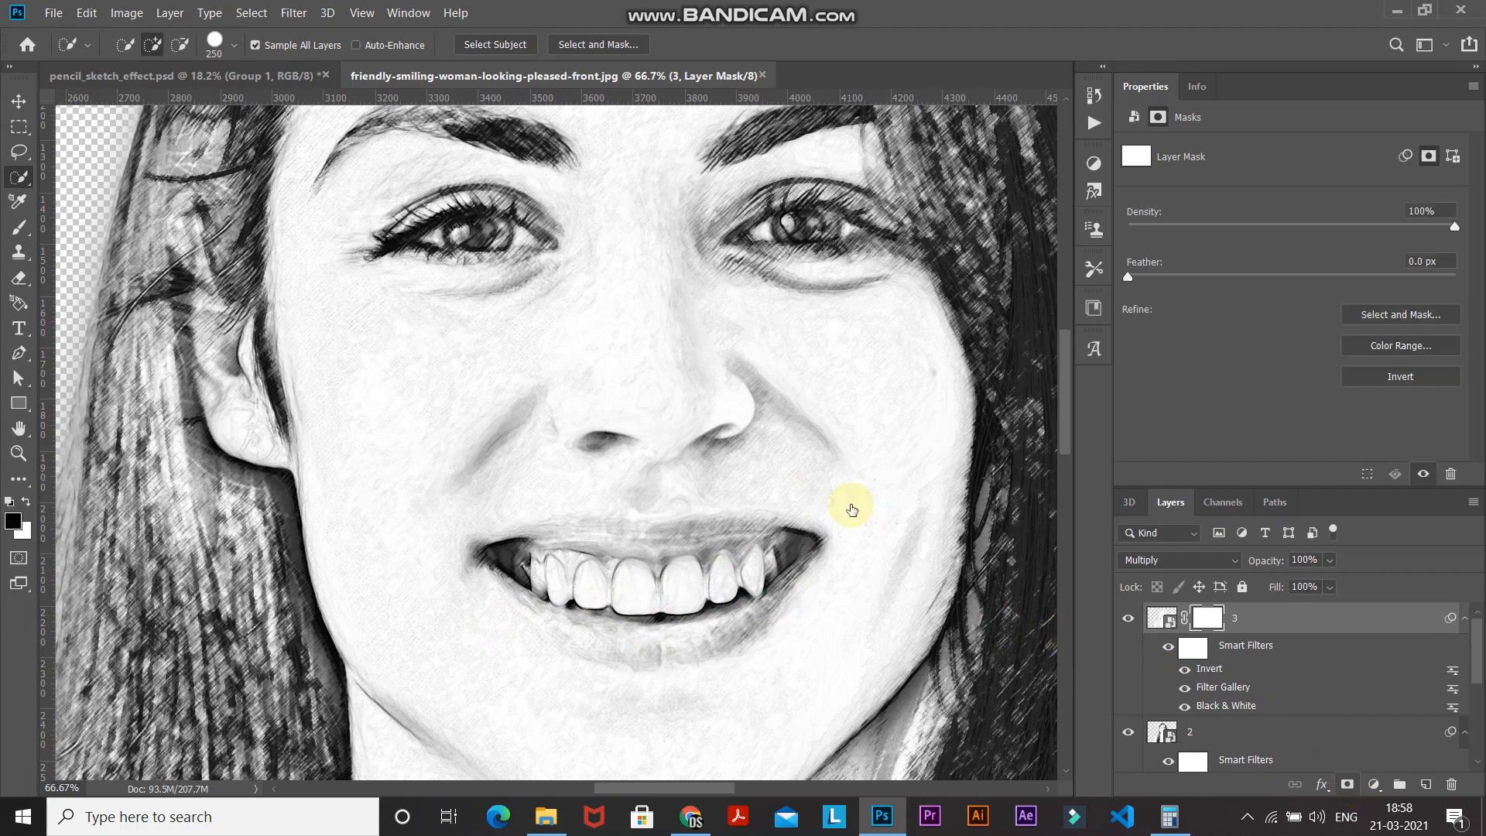
click(18, 229)
click(50, 228)
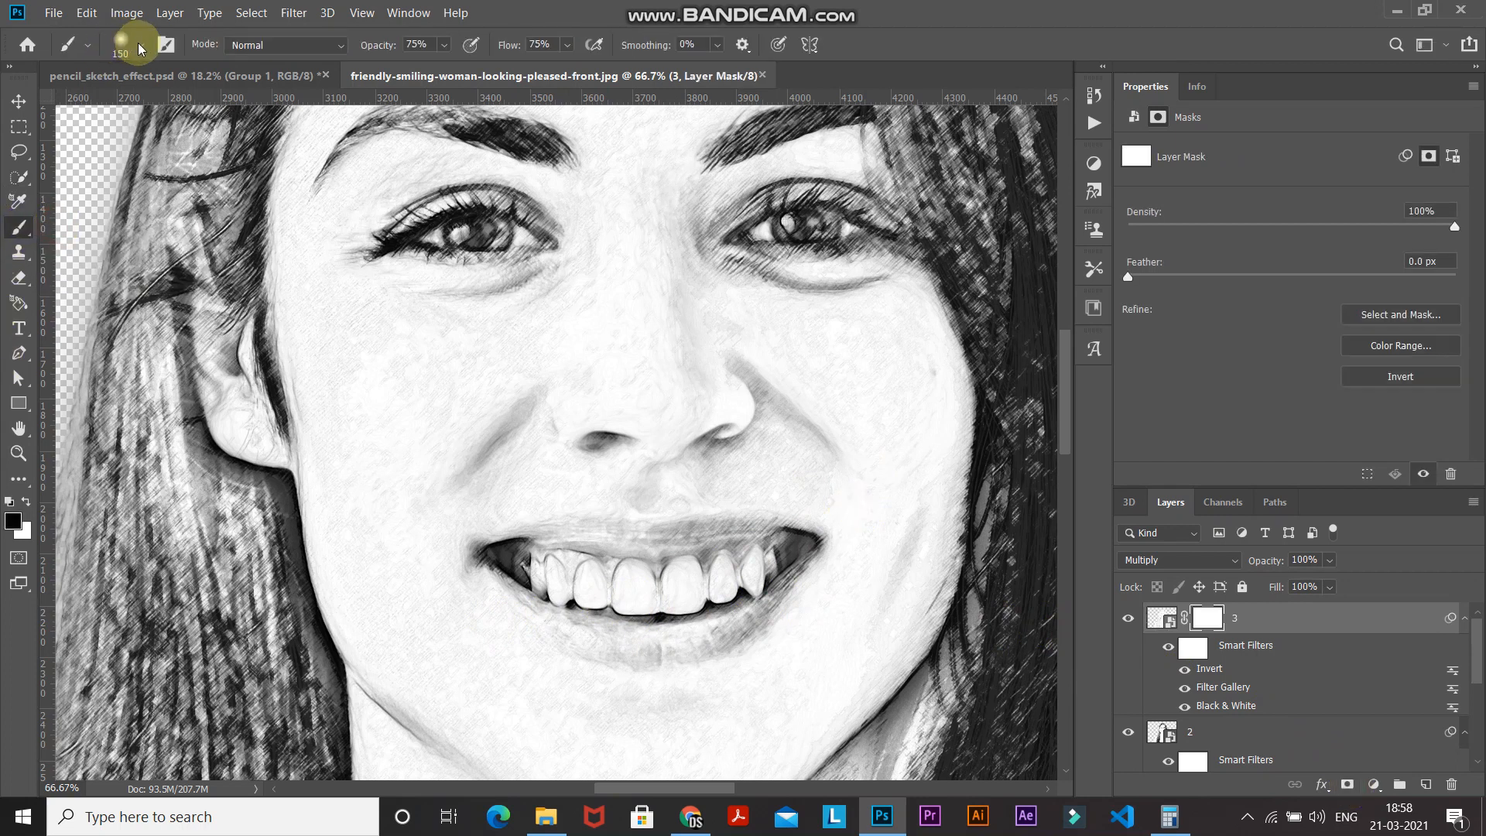
click(140, 46)
double_click(124, 246)
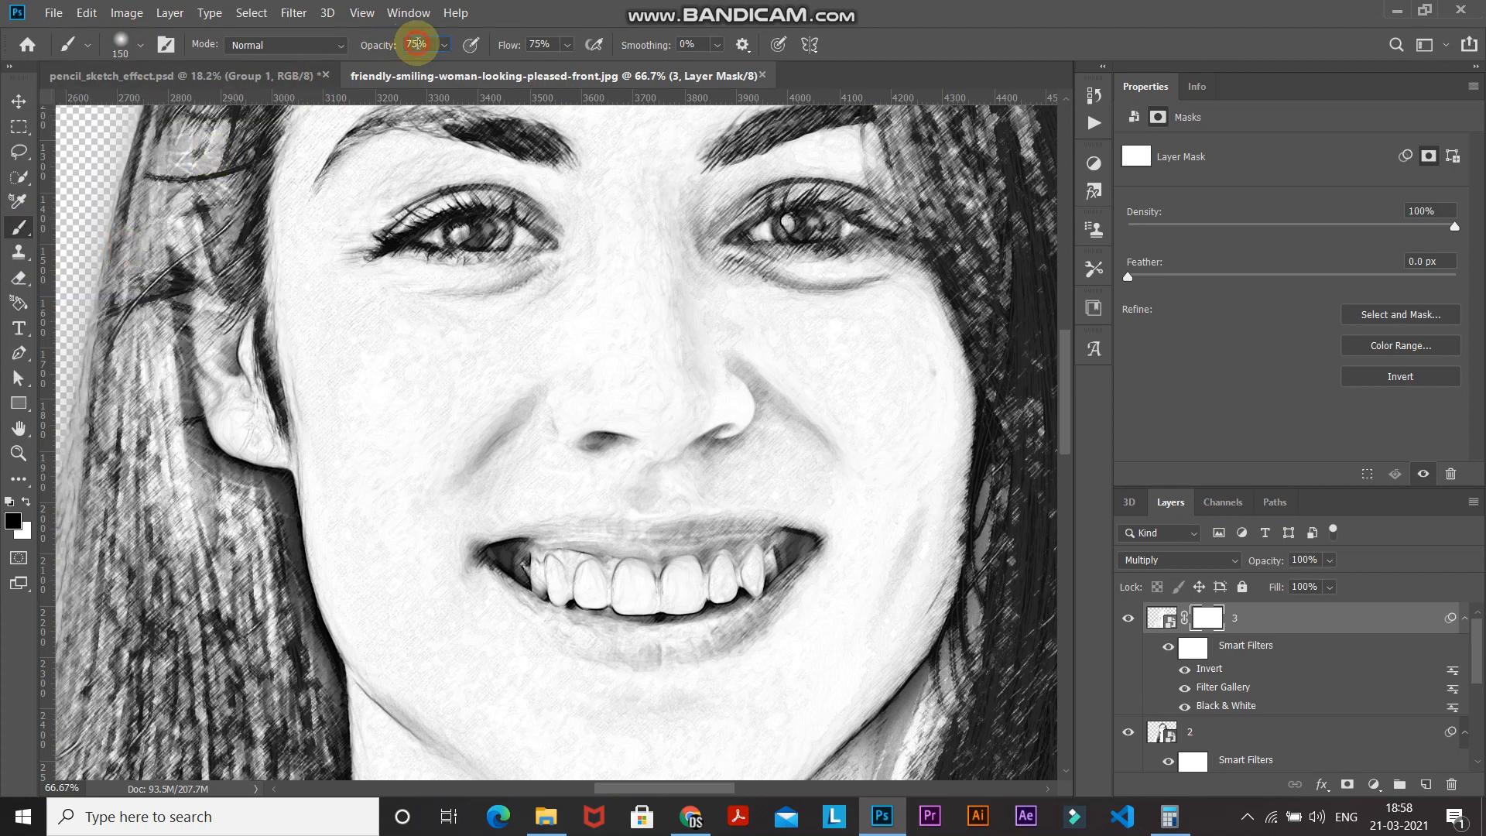
- Set the brush's opacity and flow to 75% and its foreground color to black (#000000)
click(416, 44)
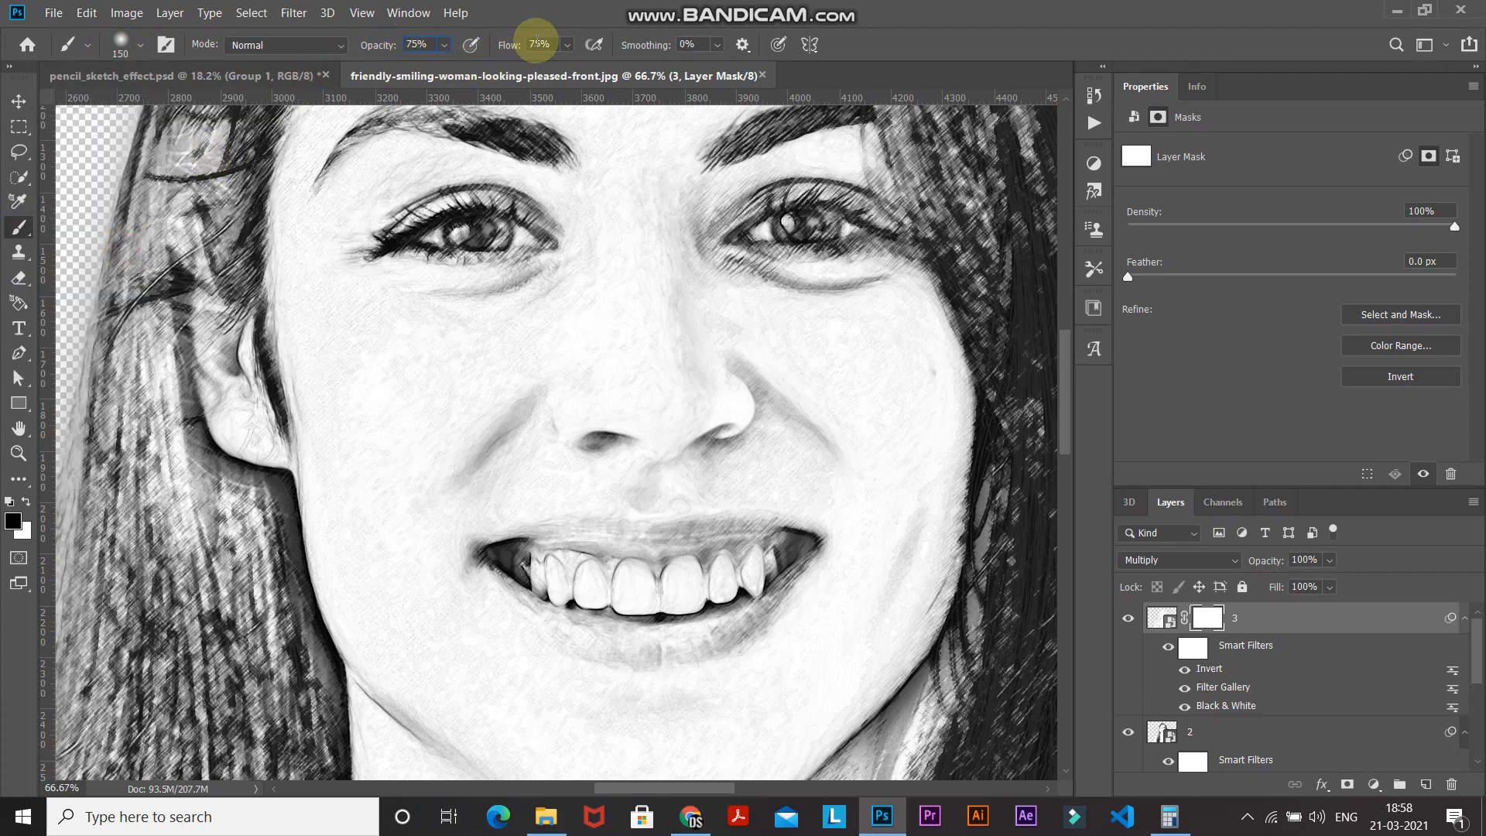
click(536, 42)
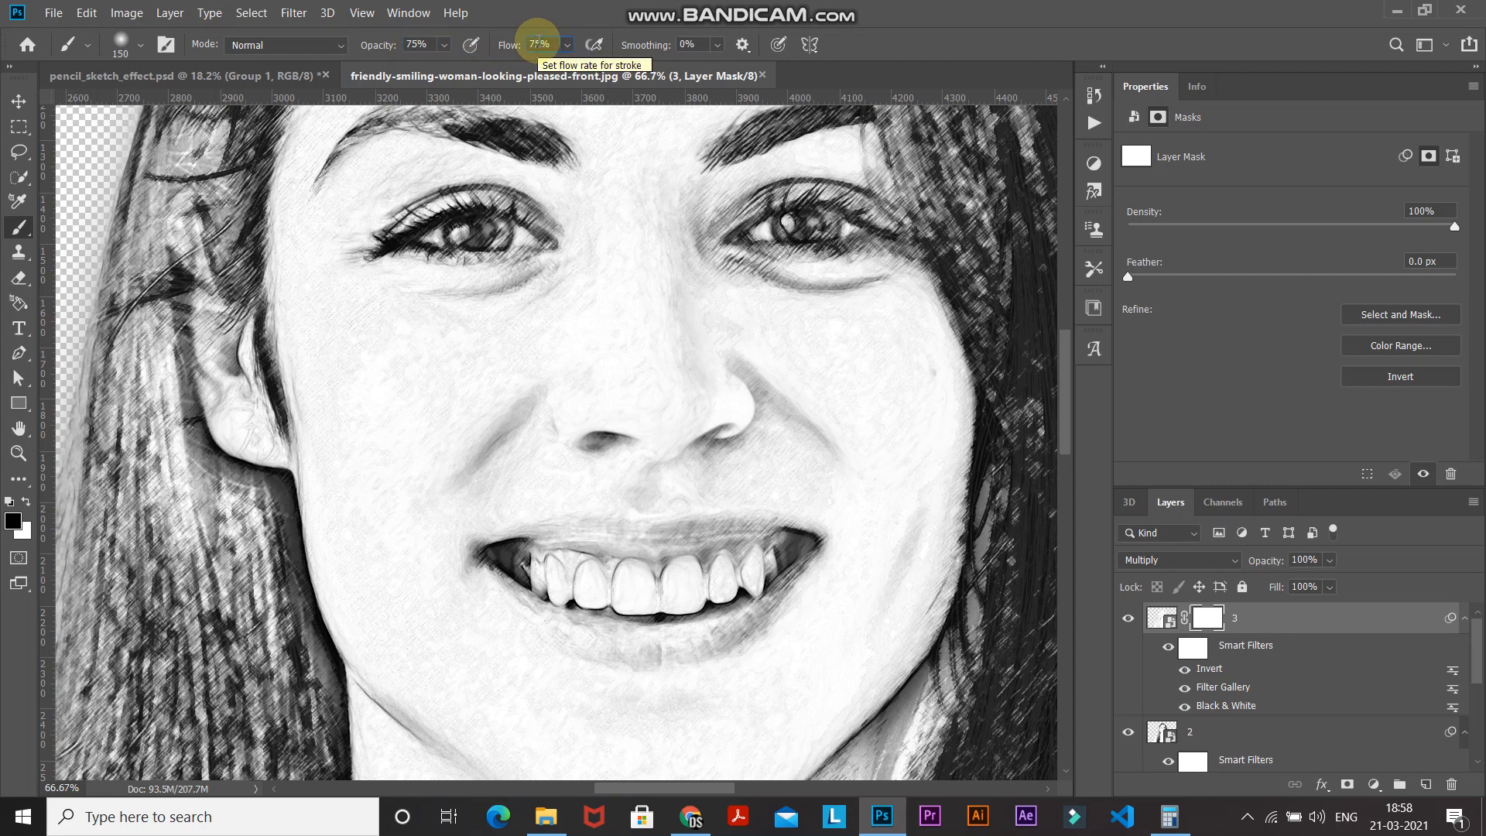
click(14, 525)
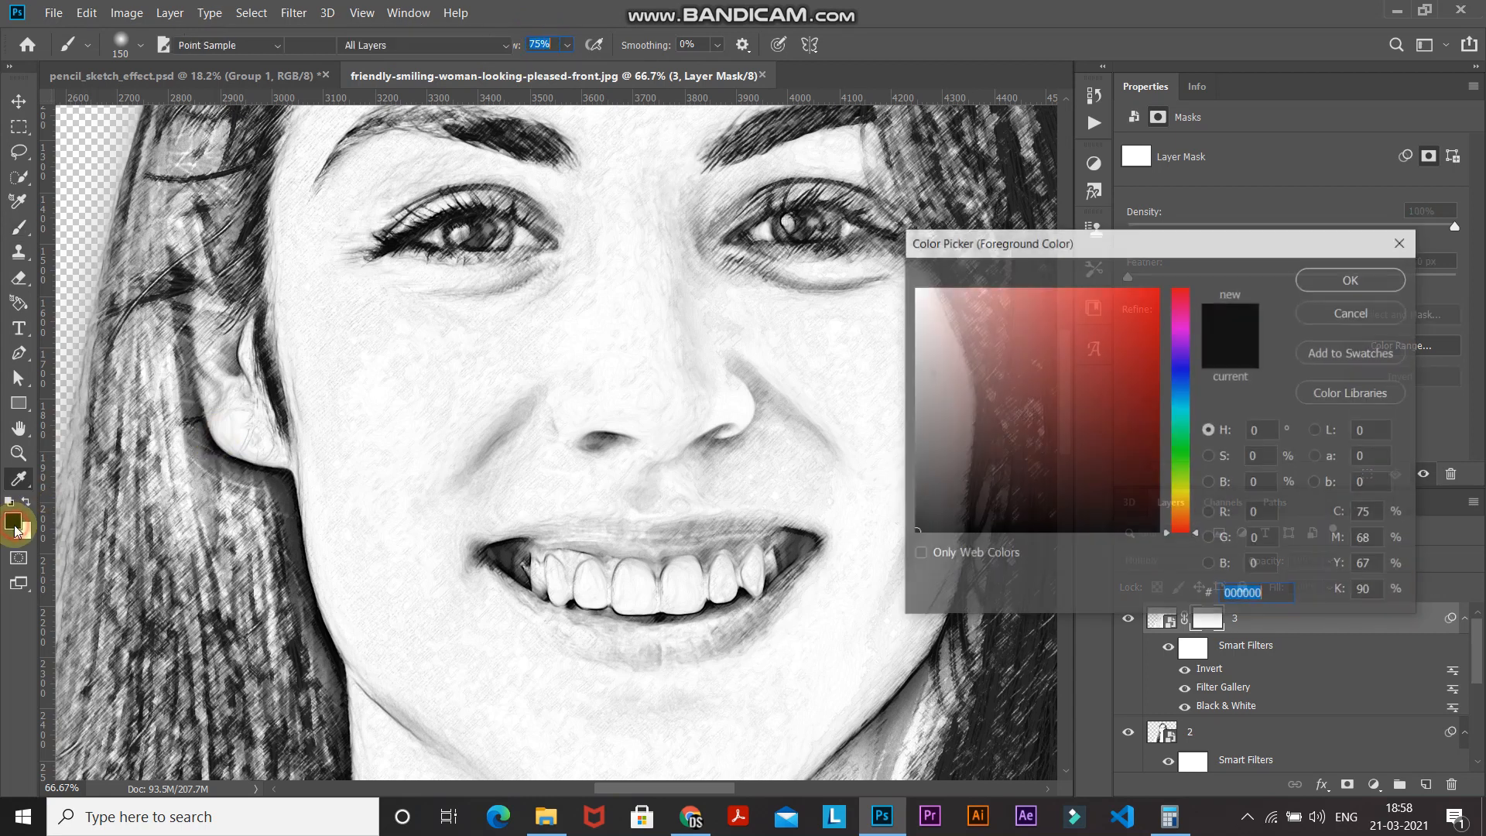
click(1343, 281)
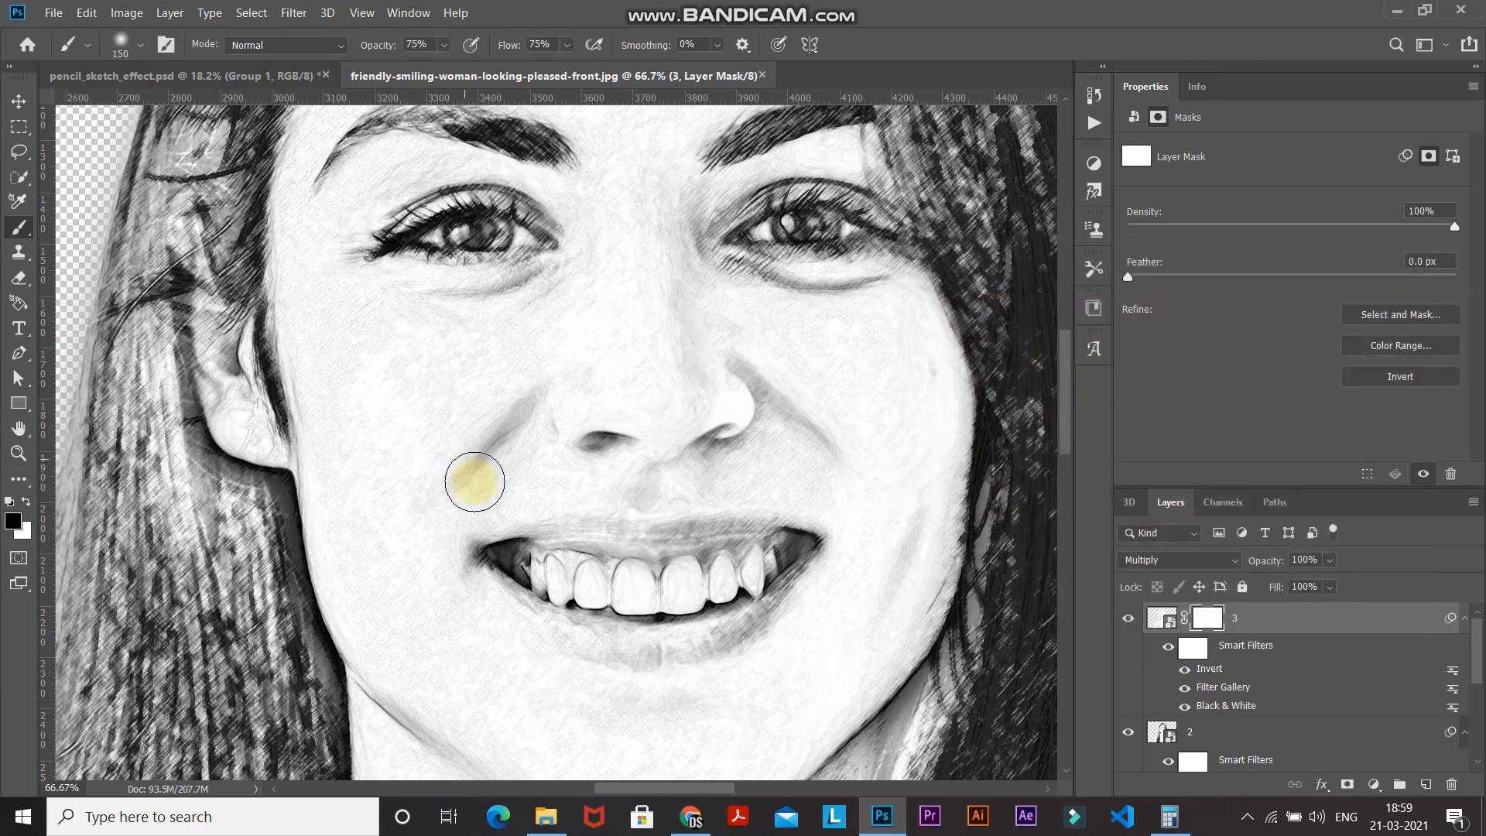
- Paint black over the teeth on layer 3's mask to soften the dark lines between them, adjusting the brush size down to 100 pixels
mouse_move(585, 569)
mouse_down()
mouse_move(667, 620)
mouse_move(708, 604)
mouse_move(601, 559)
mouse_up()
key(bracketleft)
key(bracketleft)
key(bracketleft)
key(bracketleft)
key(bracketleft)
key(bracketright)
key(bracketright)
key(bracketright)
mouse_move(601, 559)
mouse_down()
mouse_move(551, 568)
mouse_move(658, 607)
mouse_up()
key(bracketleft)
key(bracketleft)
key(bracketleft)
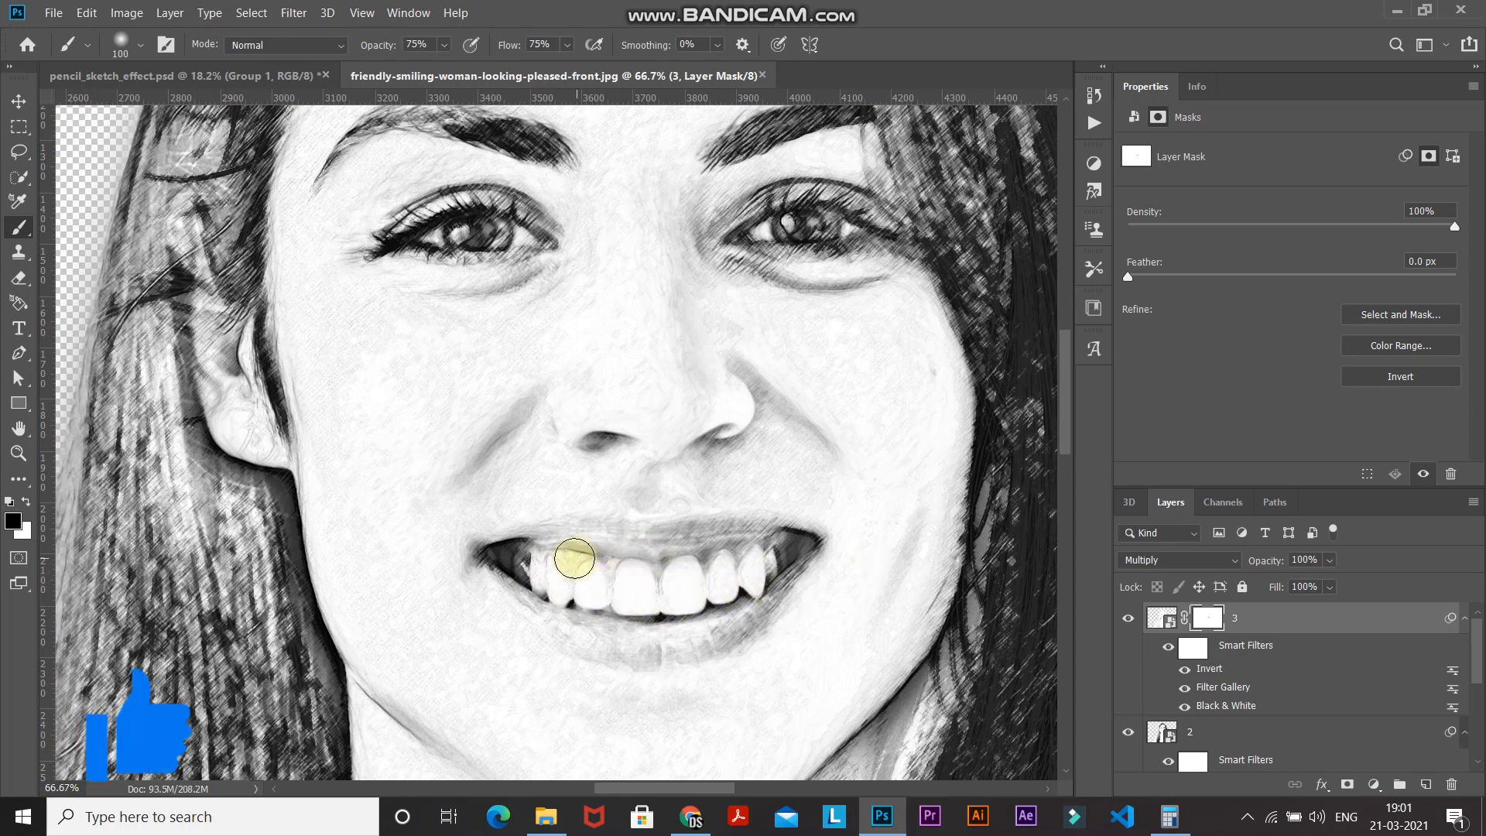
drag(574, 558, 740, 573)
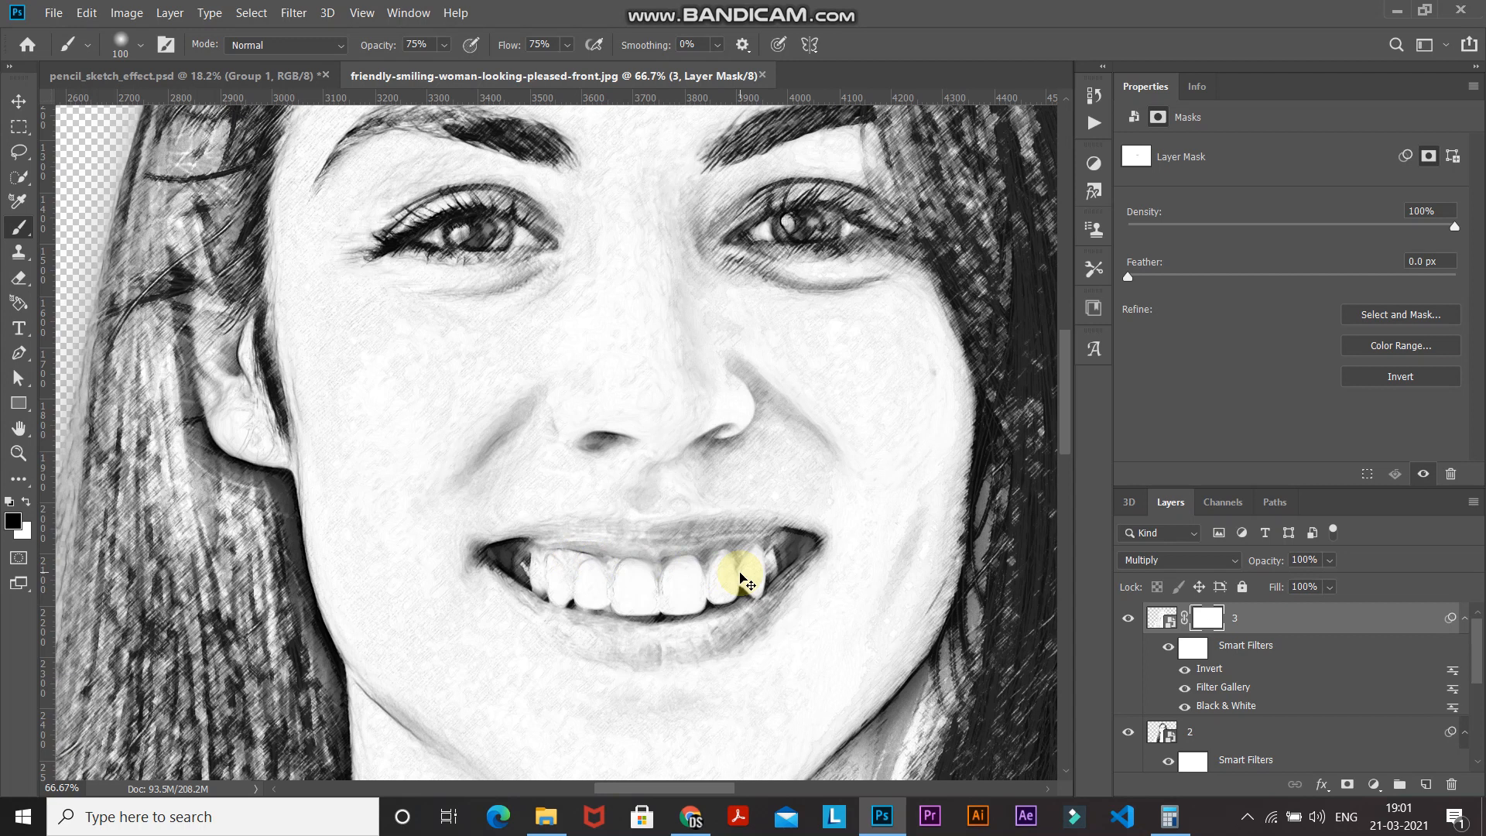
- Compare the teeth with the last mask stroke undone and restored, and check the whole portrait
key(ctrl+z)
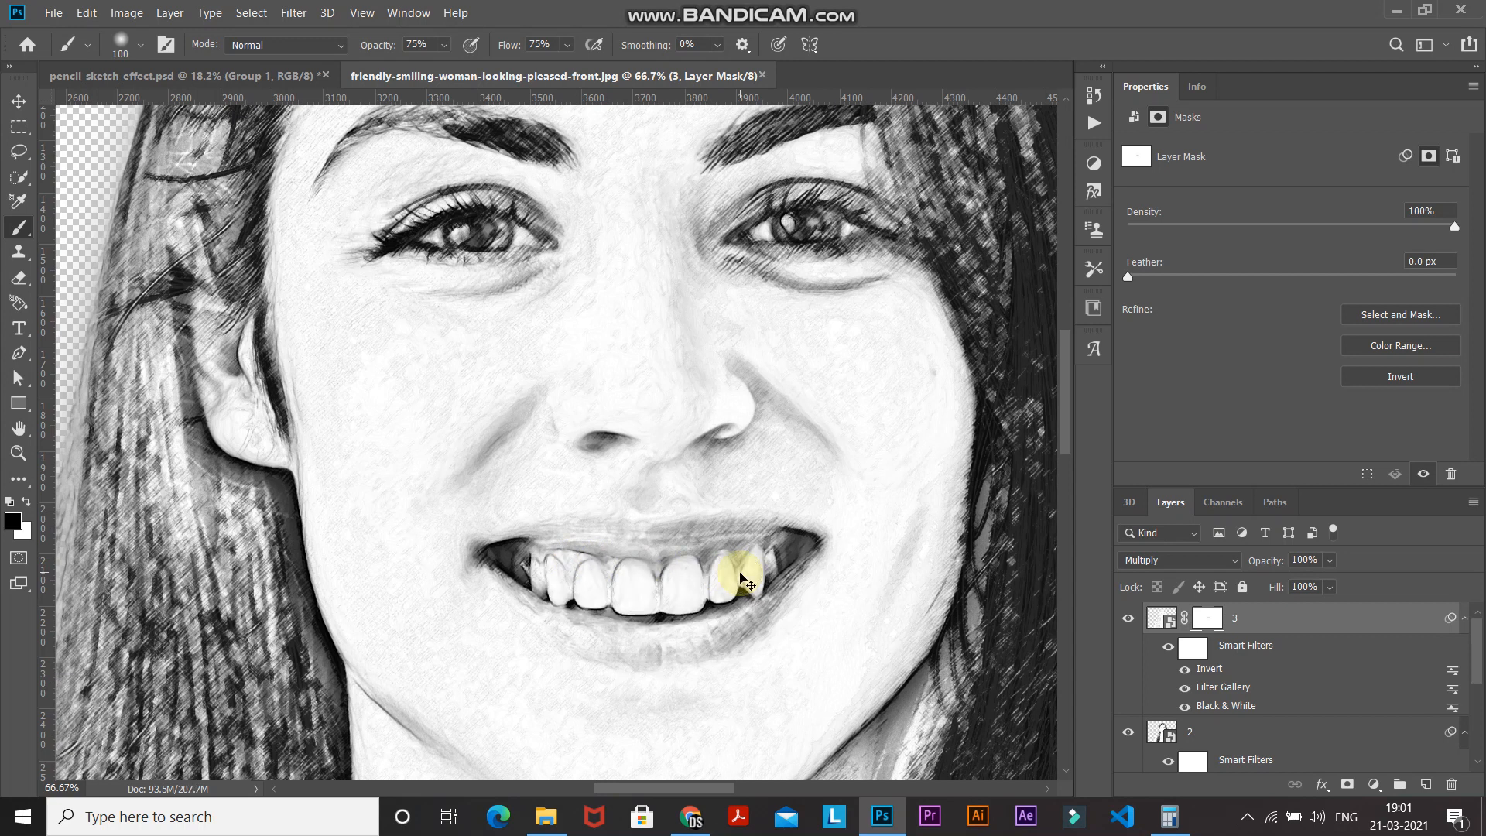
key(ctrl+shift+z)
scroll(638, 478, up, 6)
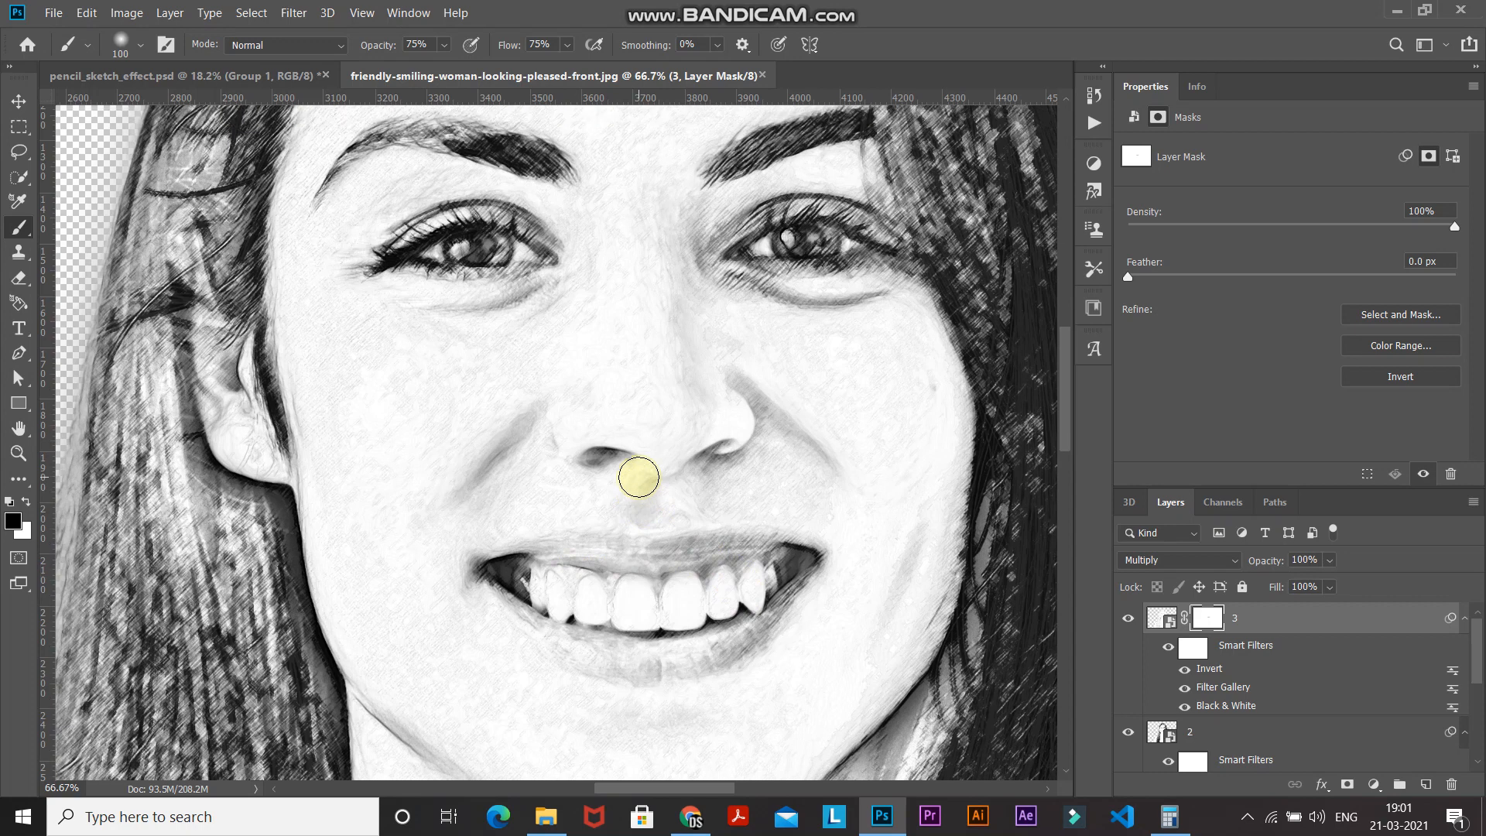
scroll(639, 478, up, 3)
key(ctrl+0)
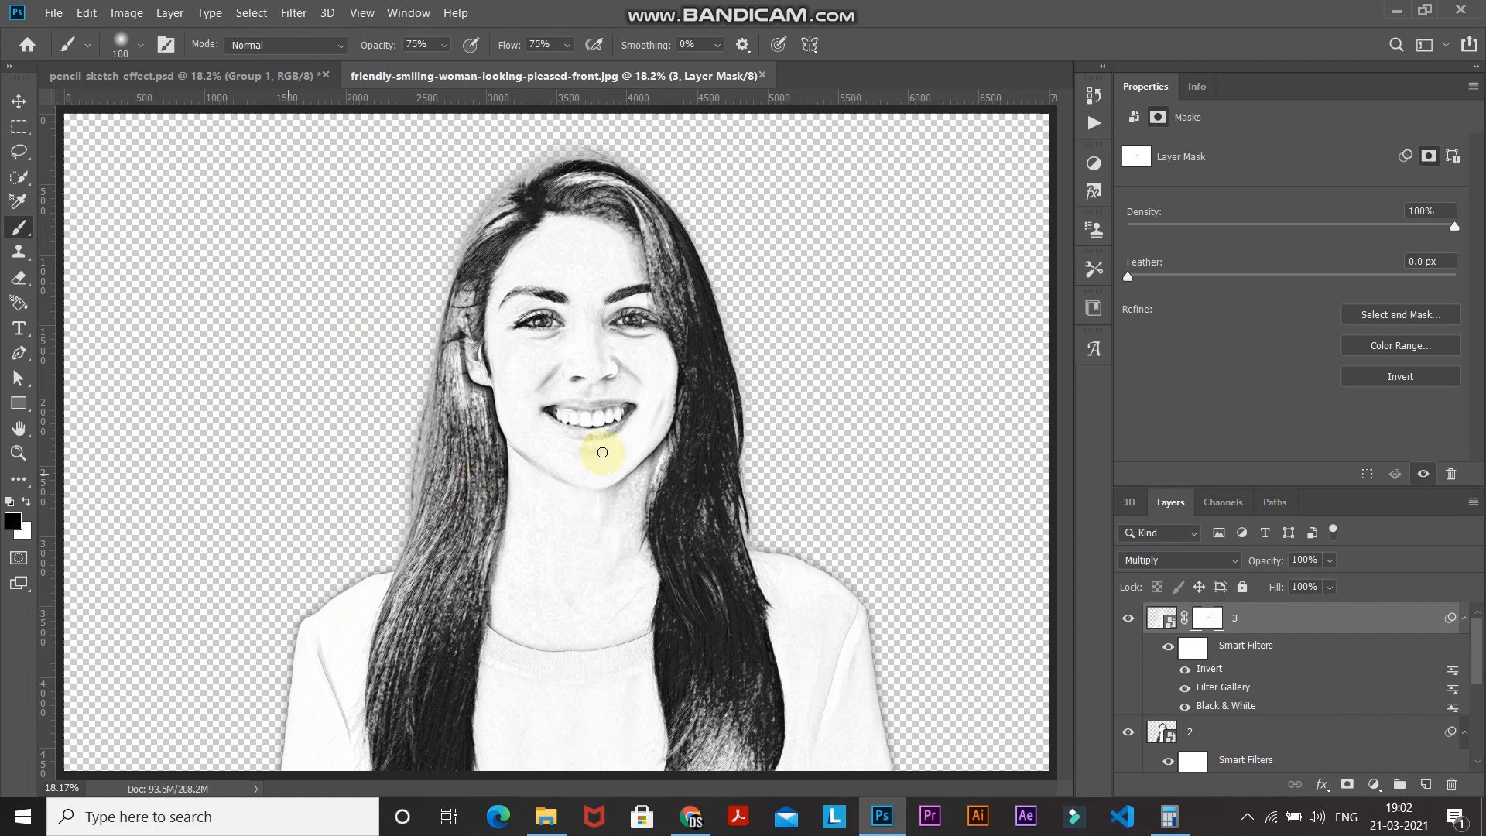
- Add a white Solid Color fill layer and place it beneath the Original layer as the background
scroll(1266, 716, down, 3)
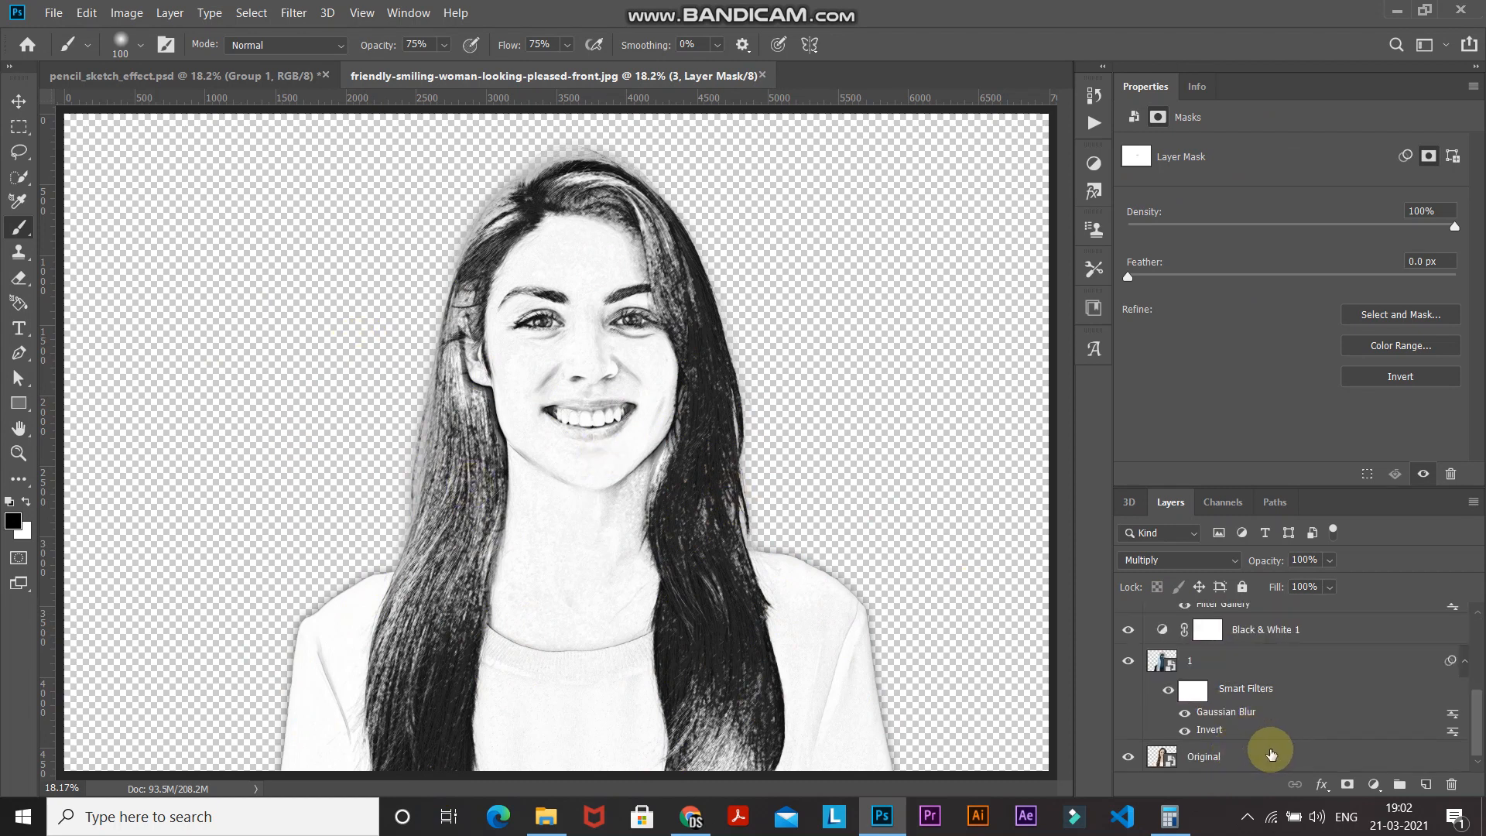
click(1270, 753)
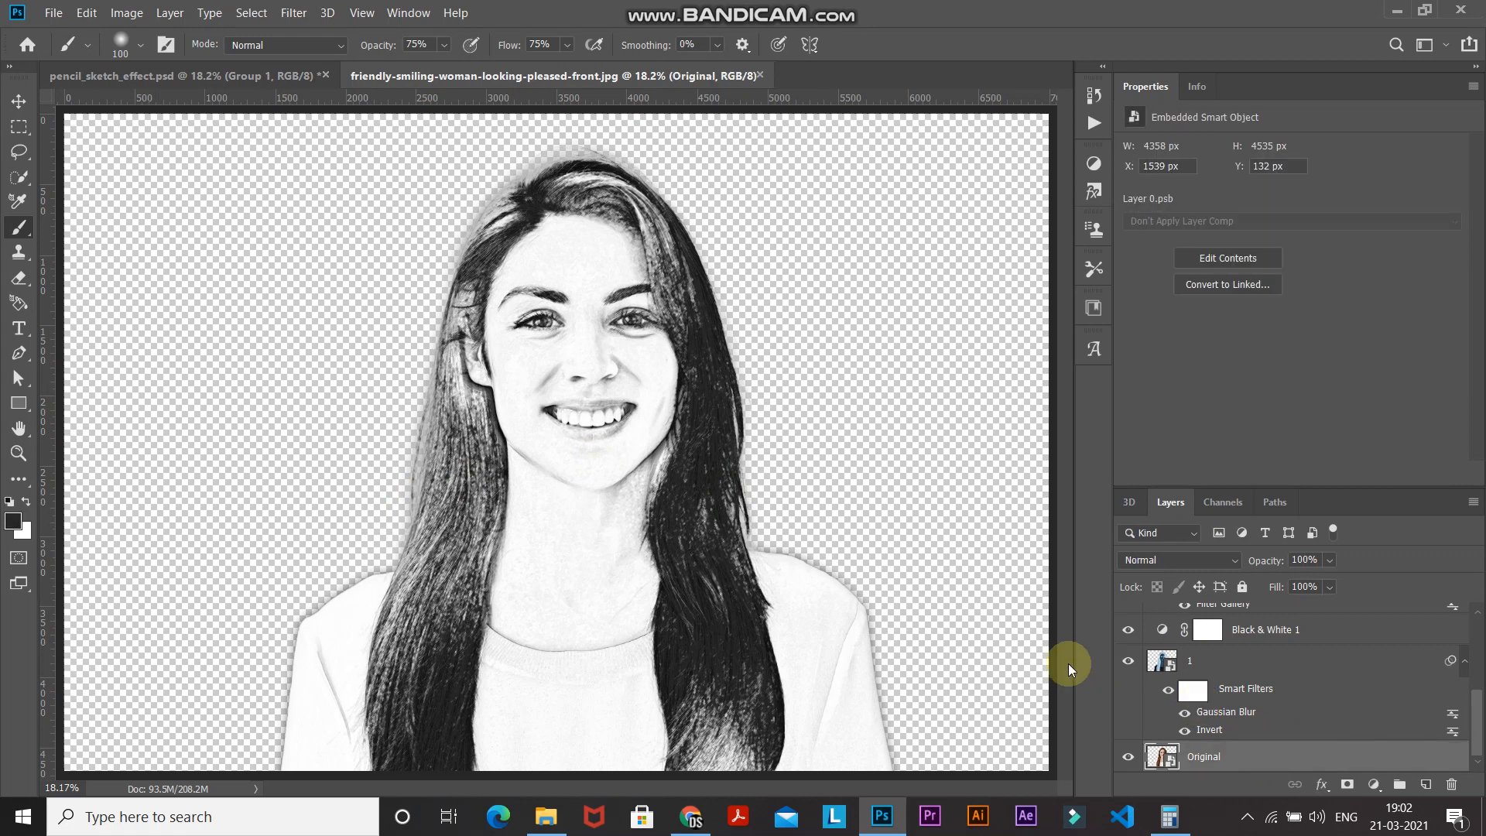
click(1375, 785)
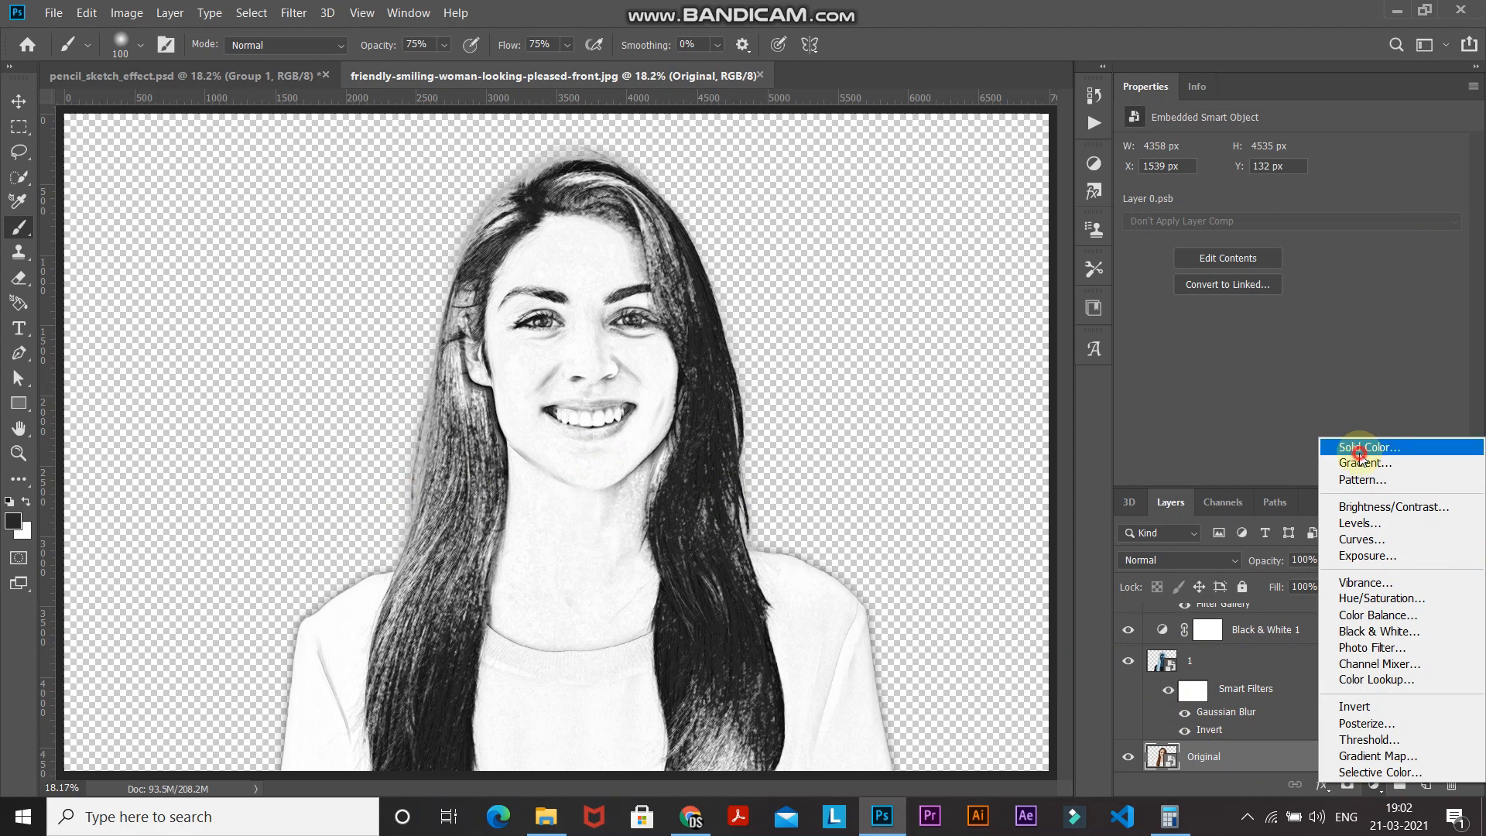
click(1360, 449)
click(977, 352)
drag(779, 193, 773, 187)
click(1350, 279)
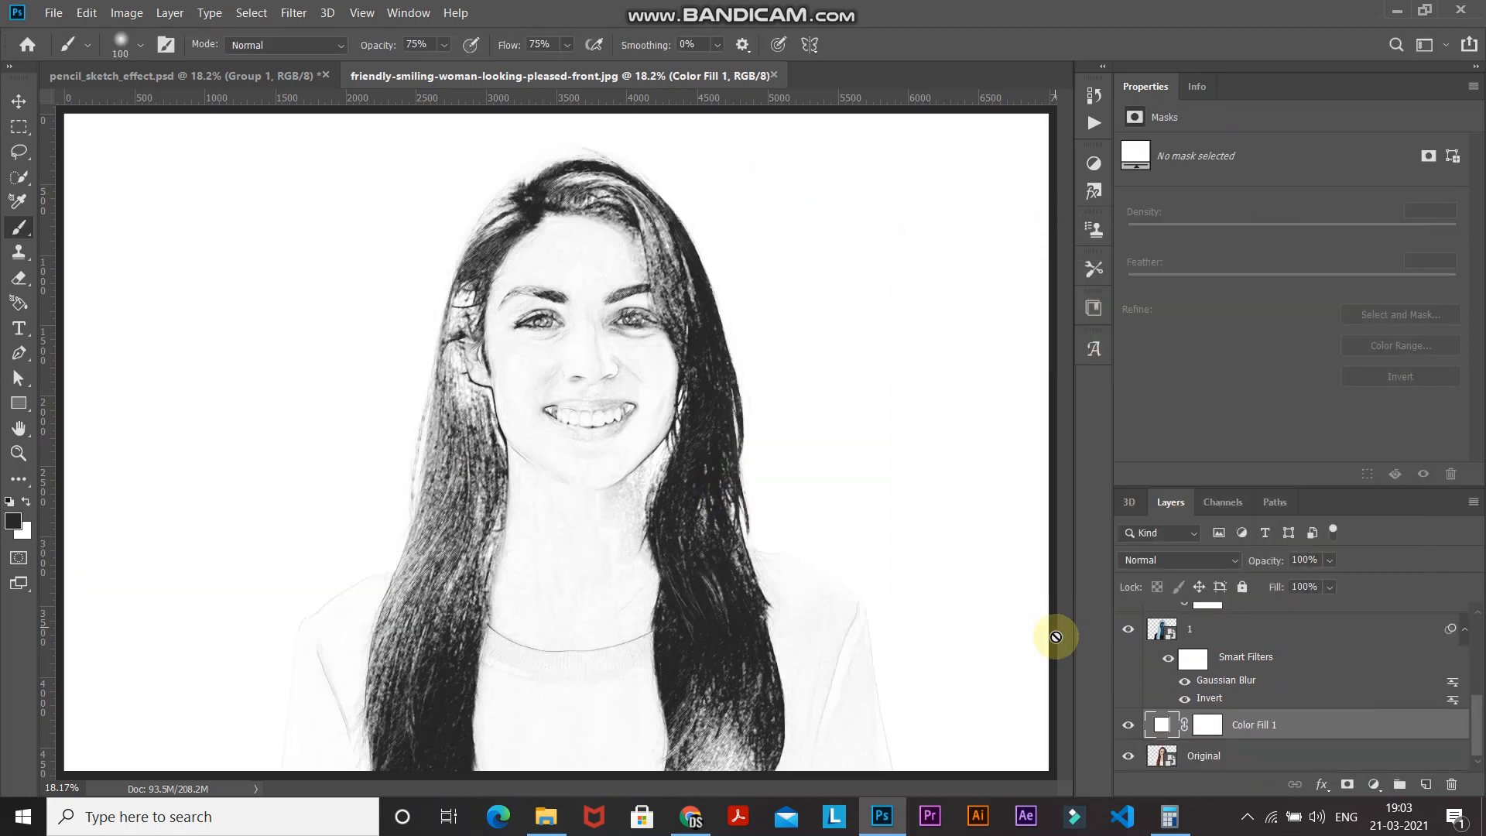
click(1317, 721)
drag(1318, 721, 1306, 755)
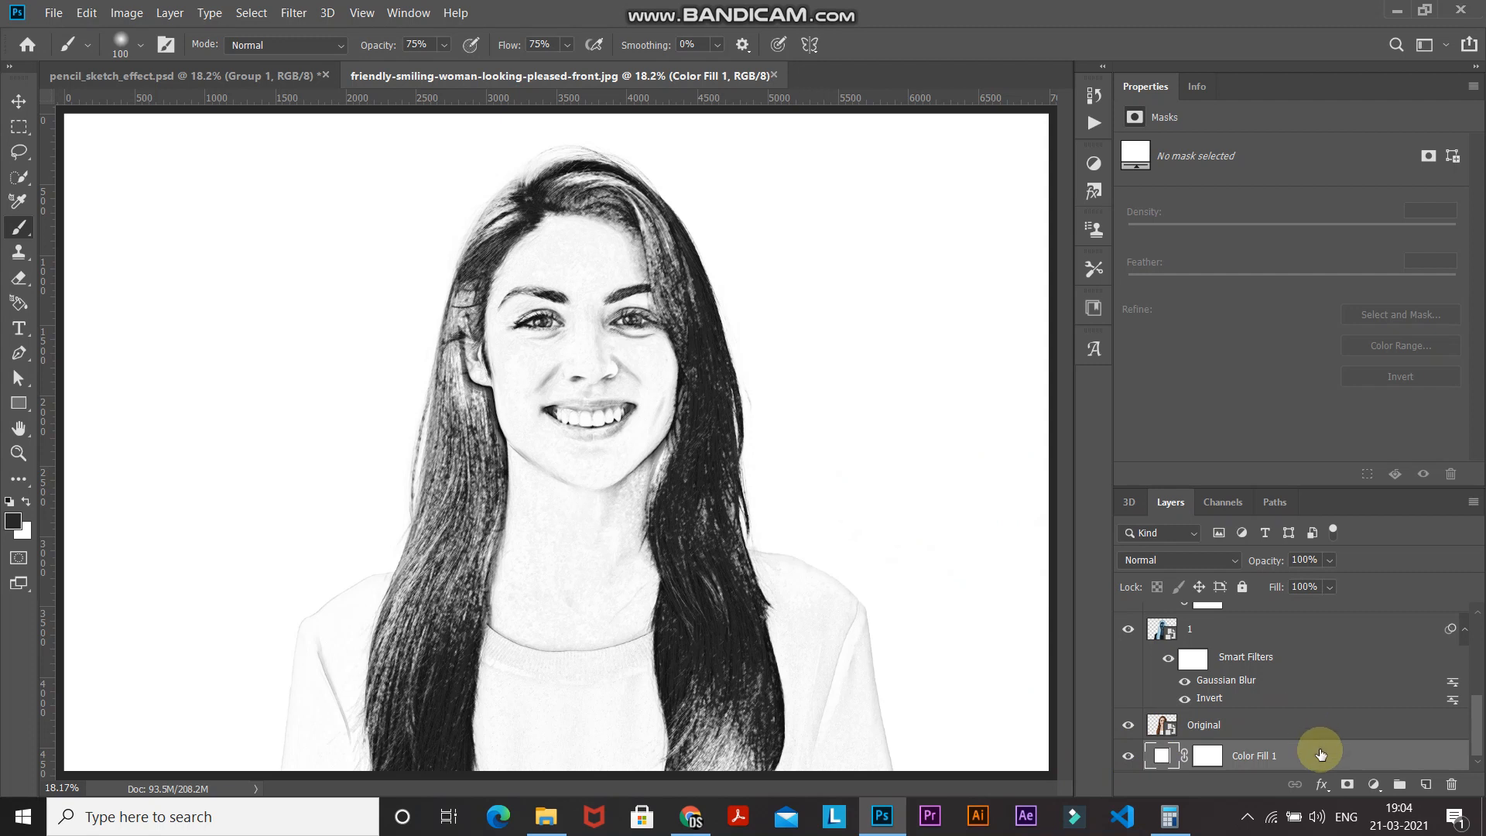
- Add a Pattern Overlay to the white fill layer using a light paper-texture pattern at 100% opacity and 100% scale
click(1322, 784)
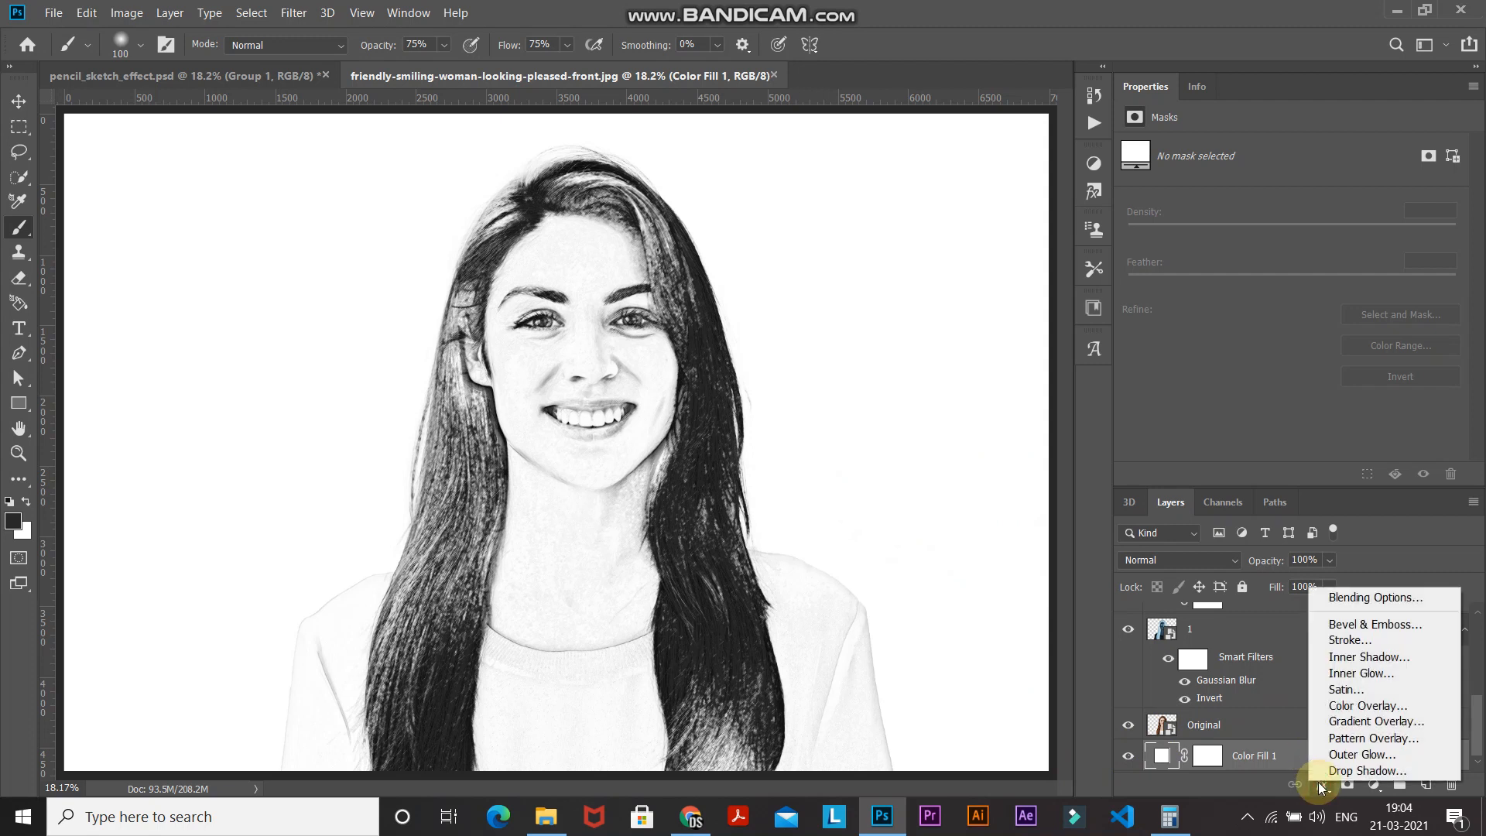
click(1327, 739)
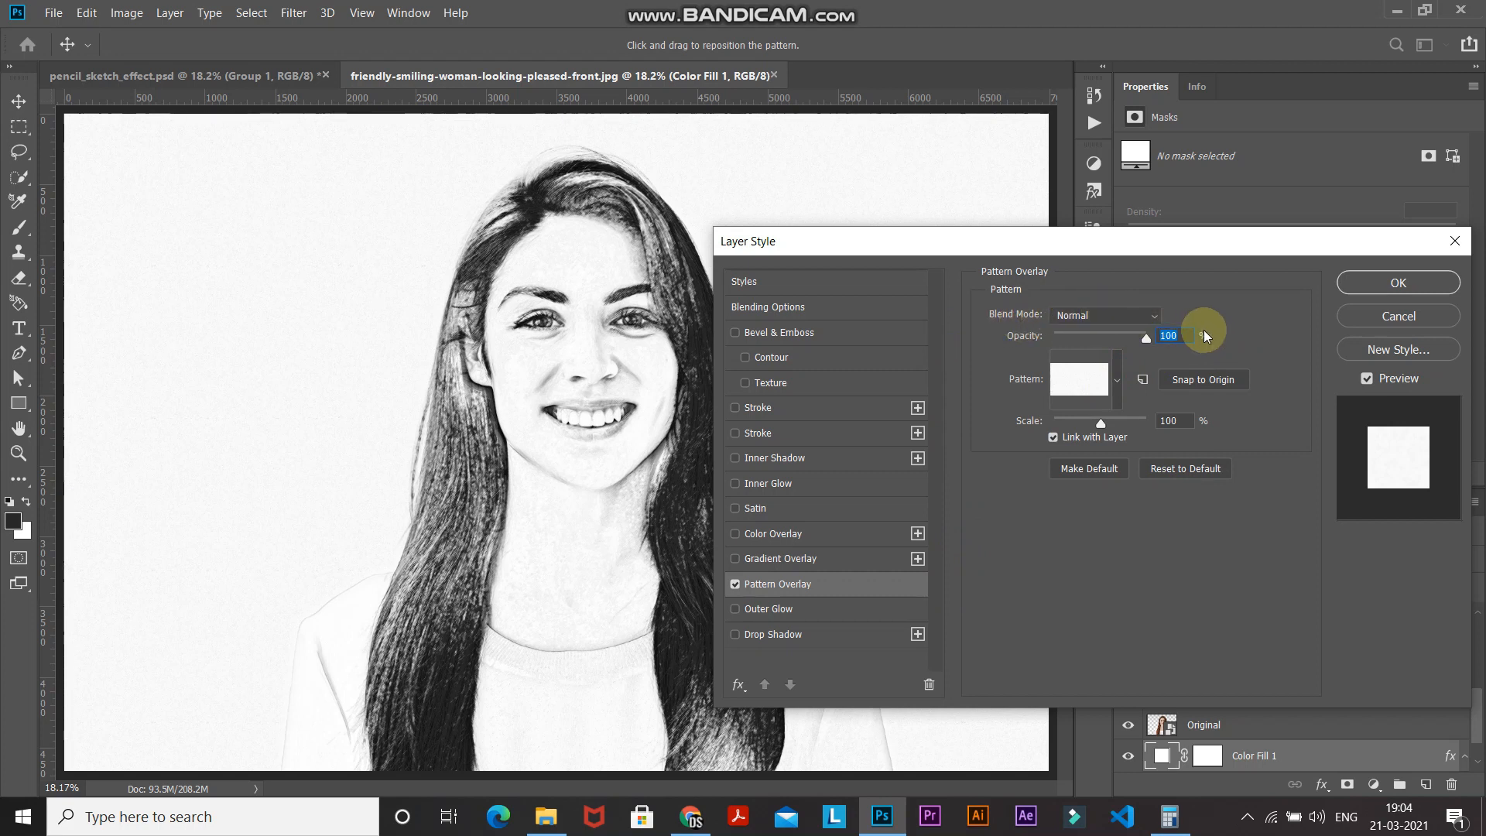
click(1116, 379)
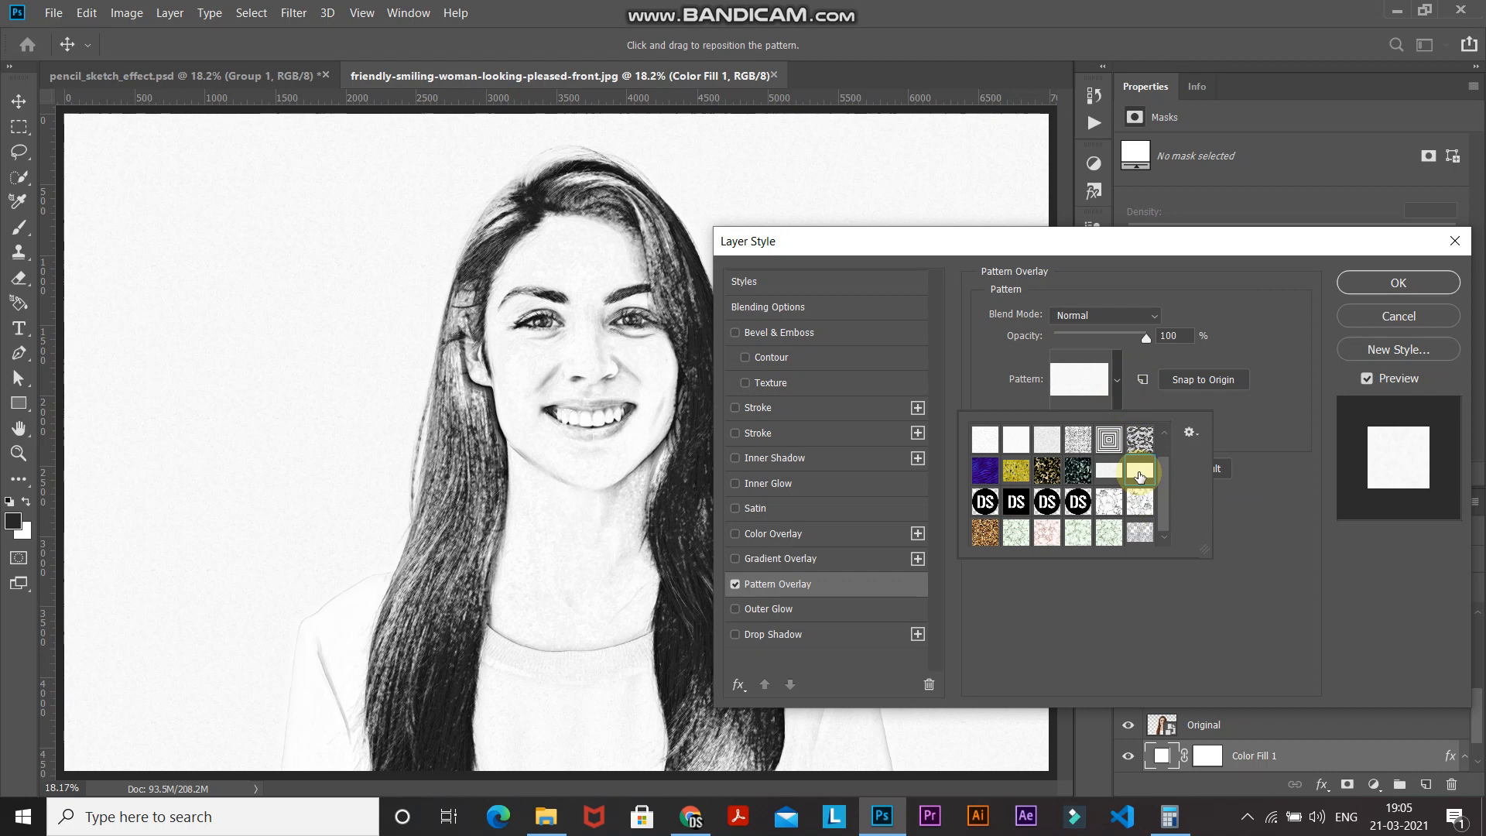
double_click(1140, 474)
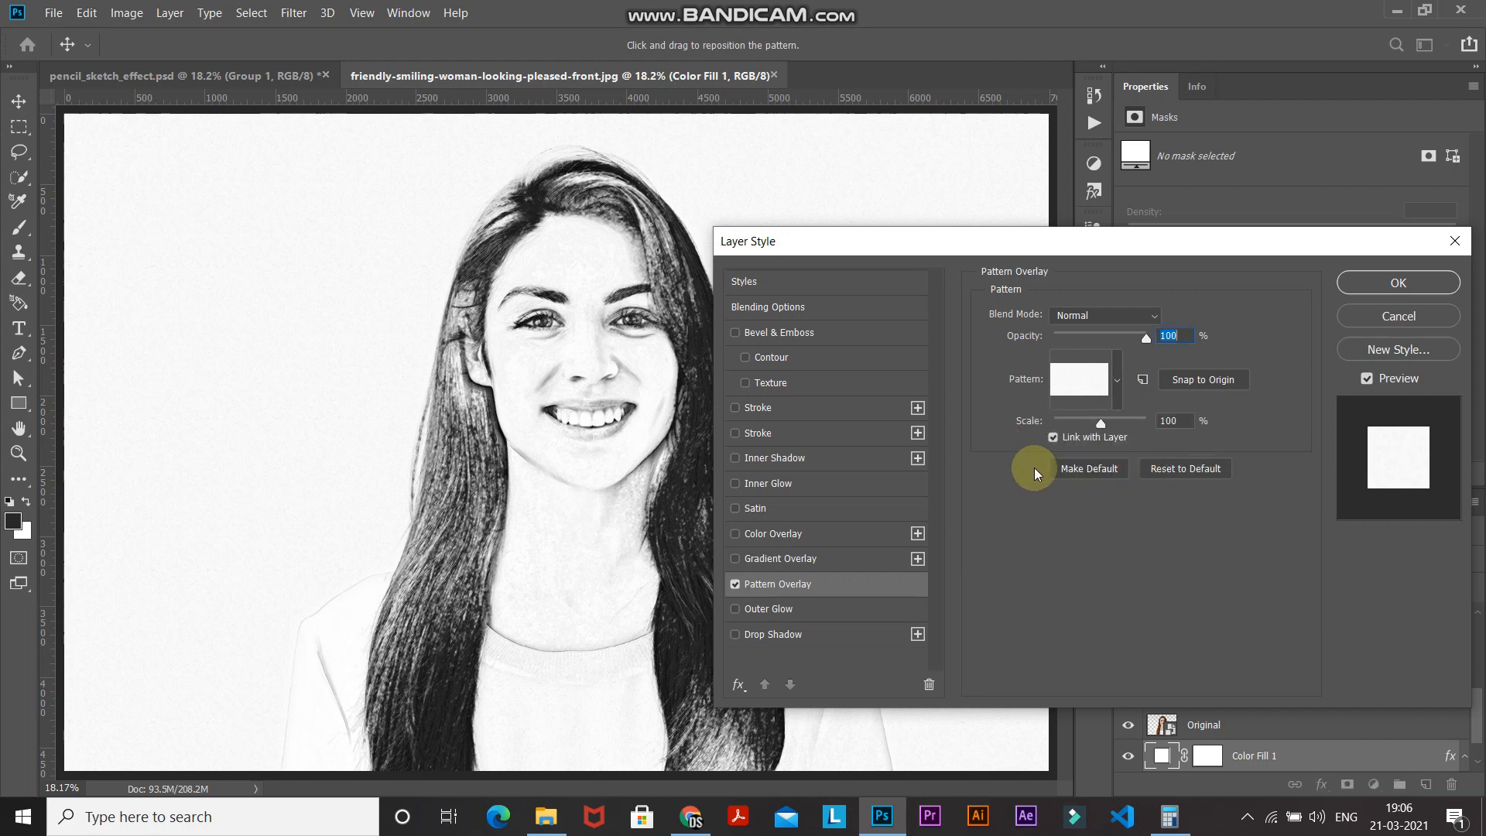
click(1181, 421)
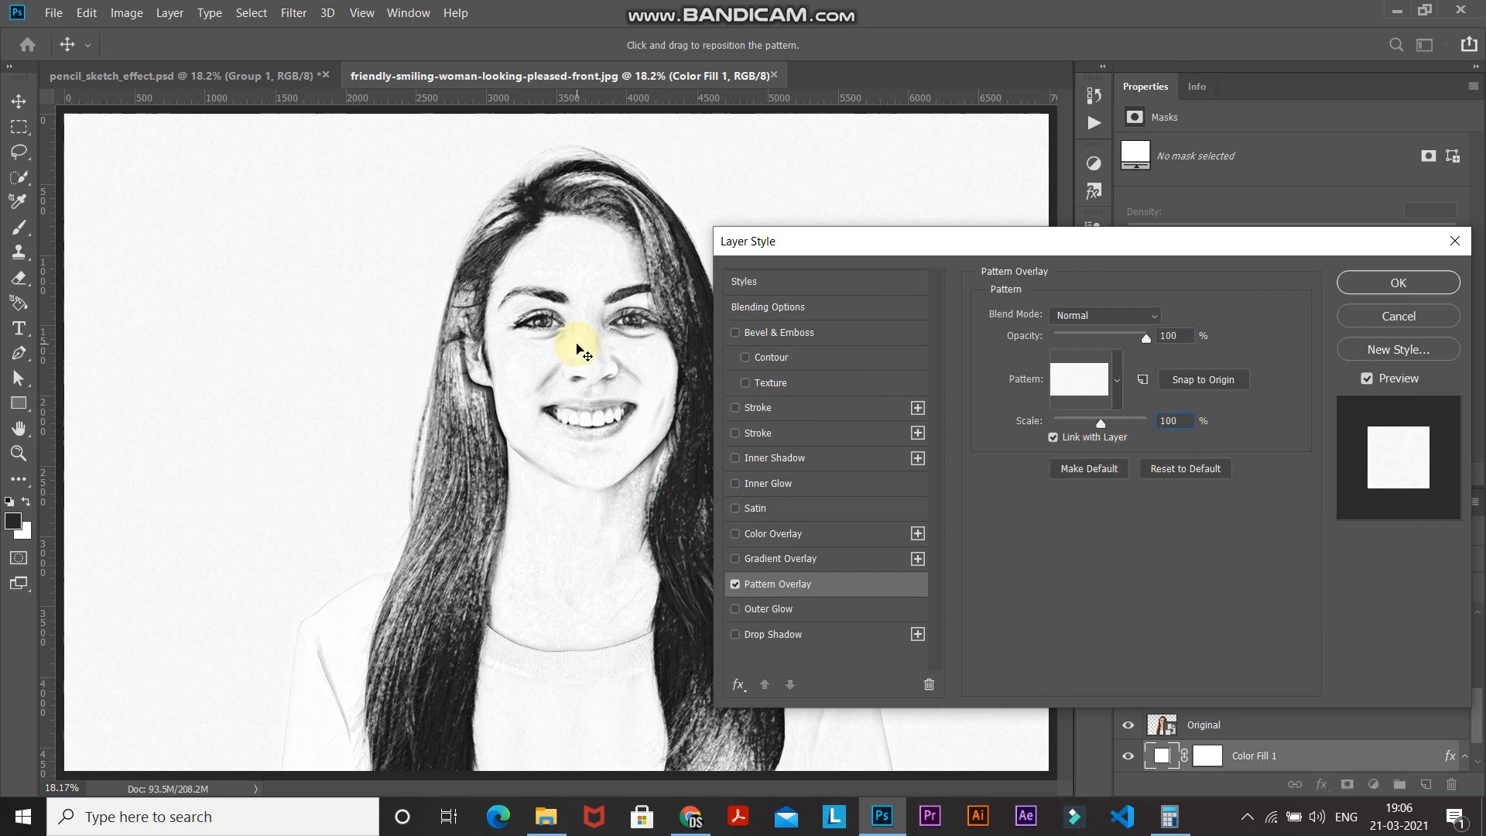
- Compare the background texture up close with the overlay preview off and on, and accept the layer style
key(ctrl+plus)
key(ctrl+plus)
key(ctrl+plus)
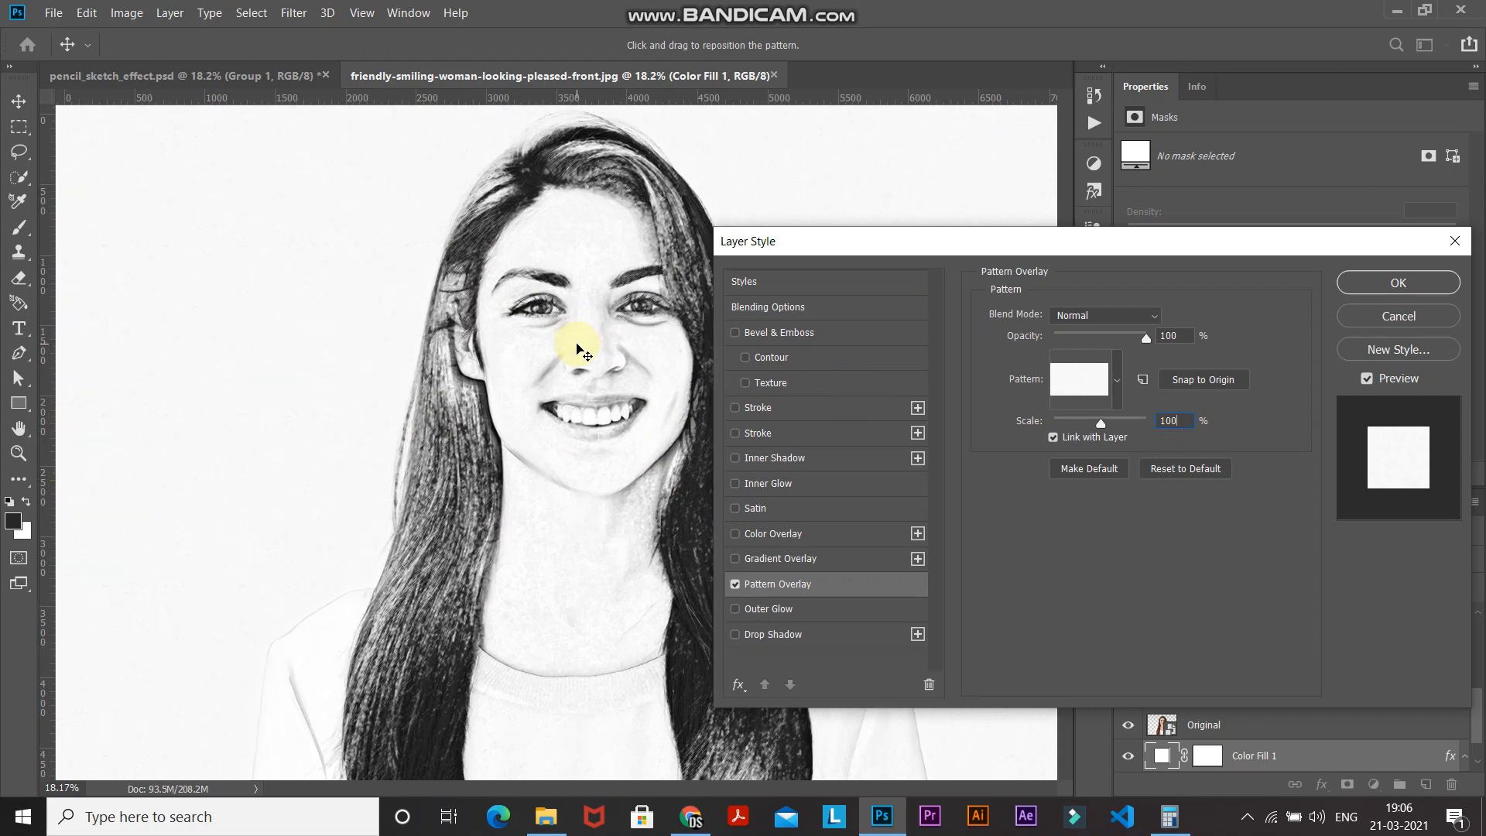
click(532, 788)
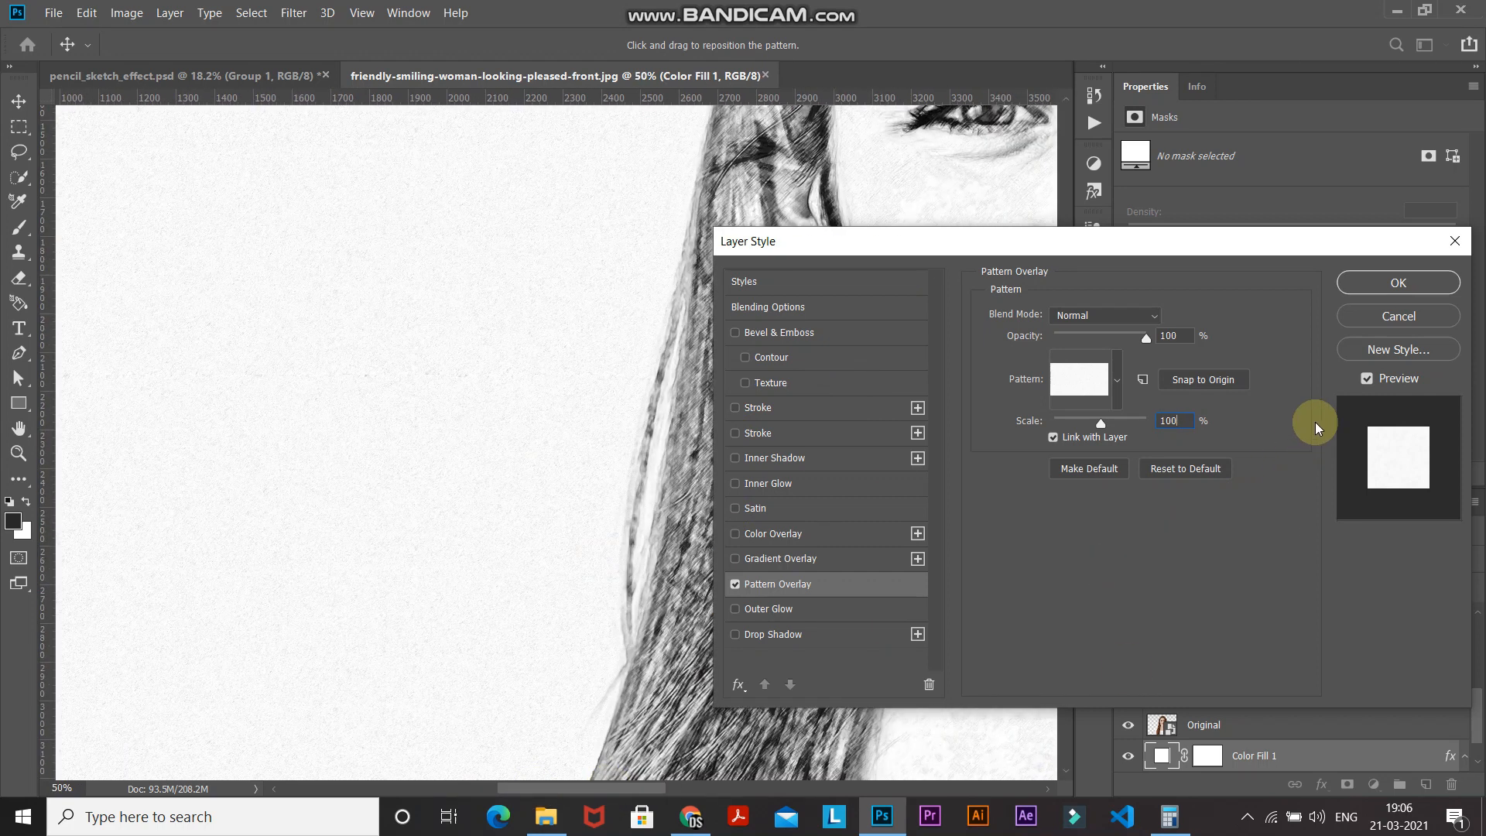
click(1366, 379)
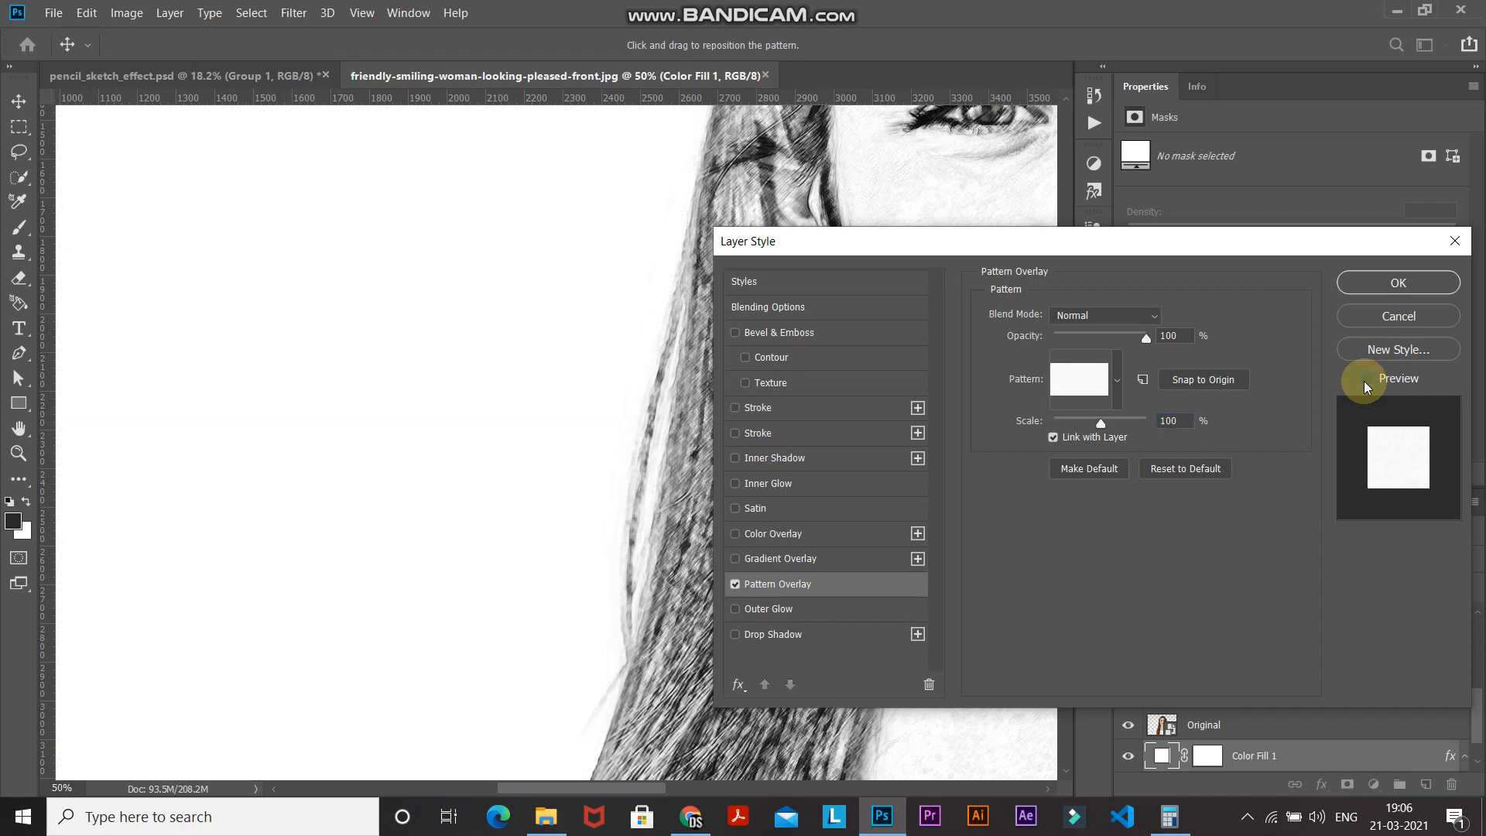
click(1366, 379)
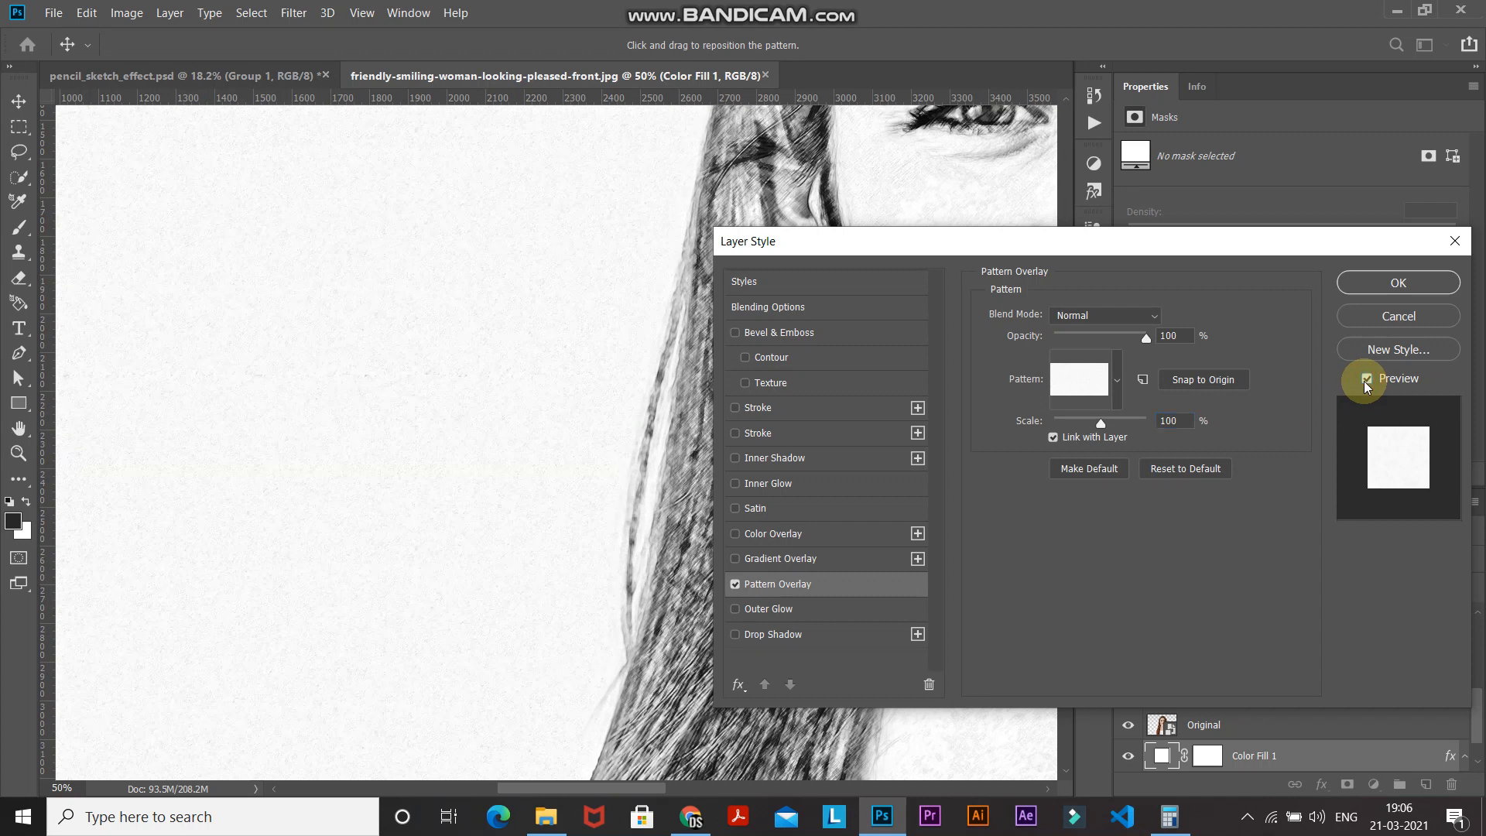
click(1349, 283)
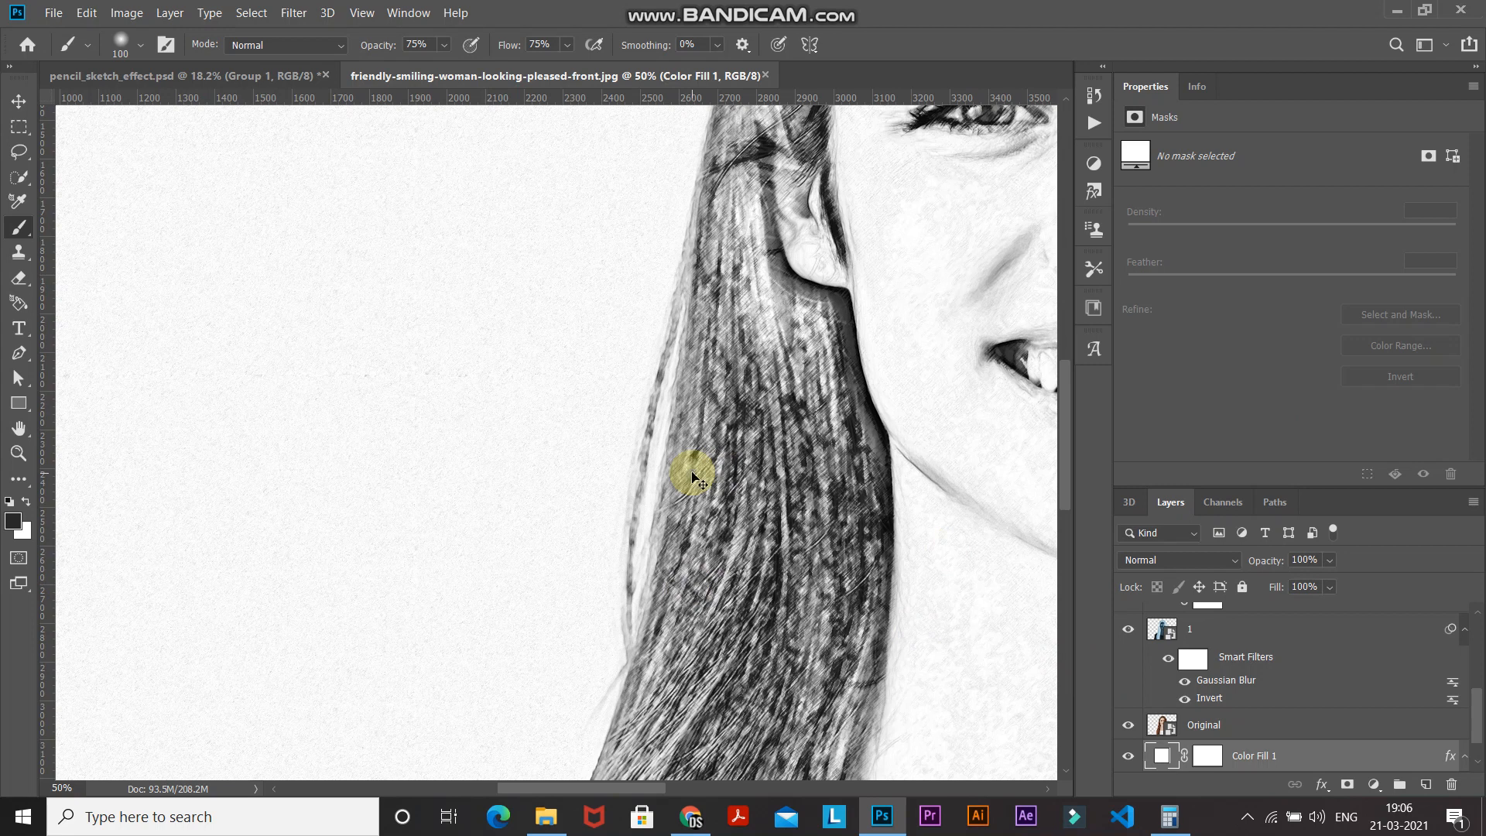
key(ctrl+0)
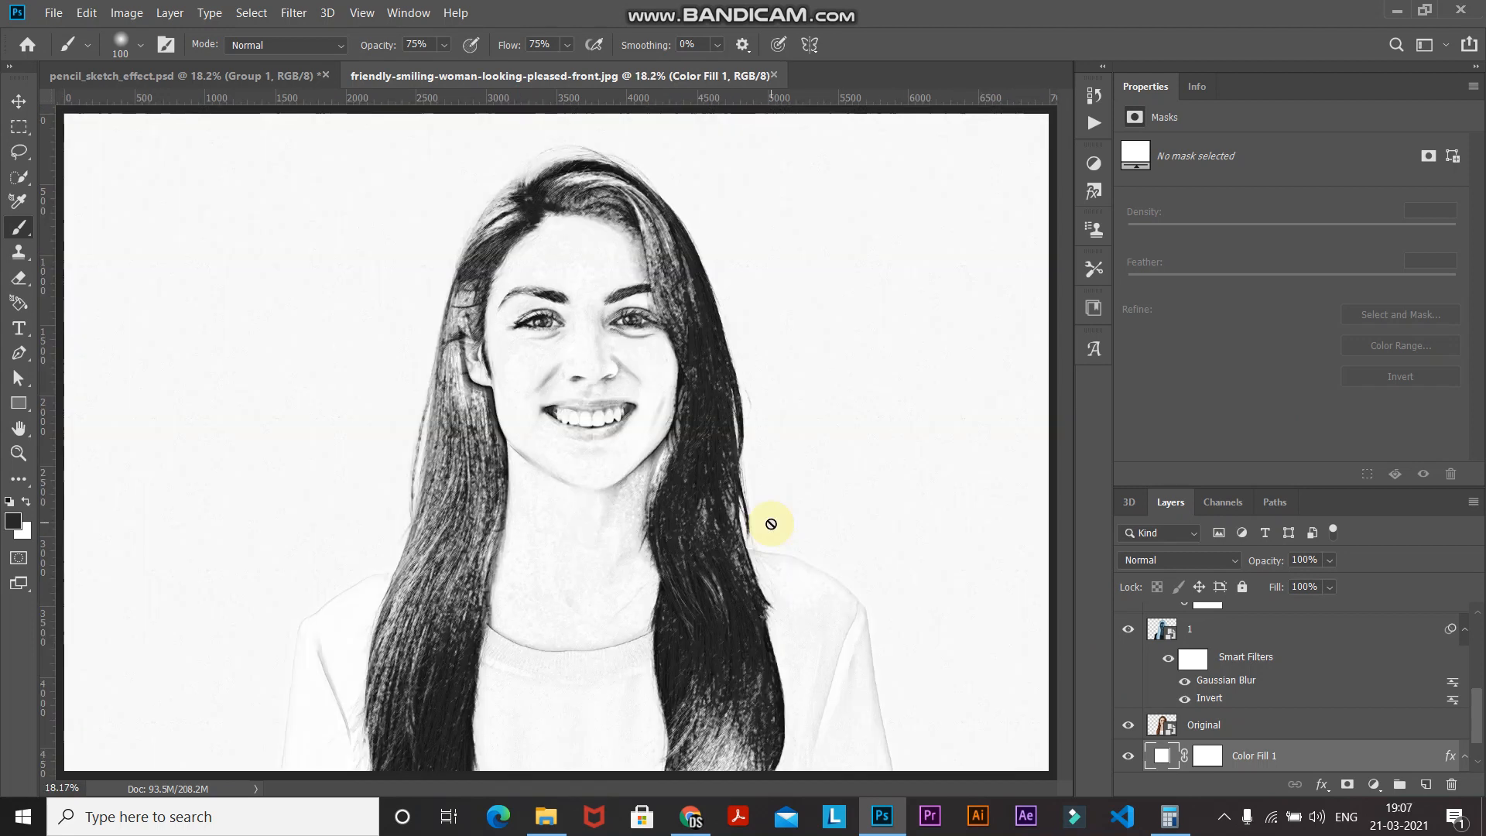